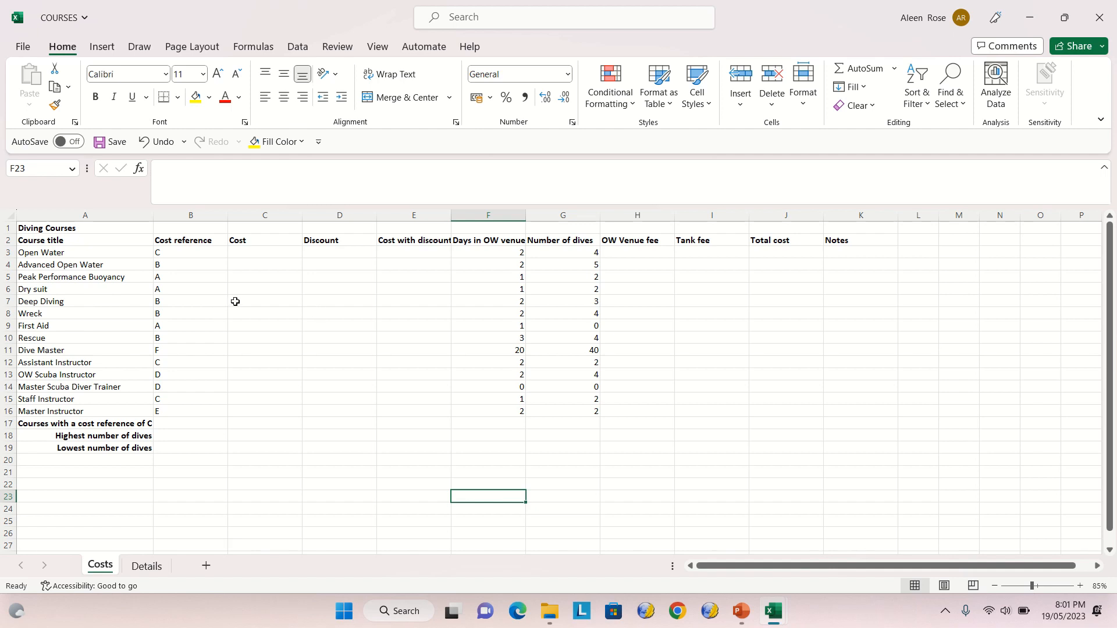
Look over the empty cost, discount, venue fee, tank fee and total cost columns of the Costs sheet.
{"action": "left_click", "coordinate": [259, 252]}
{"action": "left_click", "coordinate": [326, 252]}
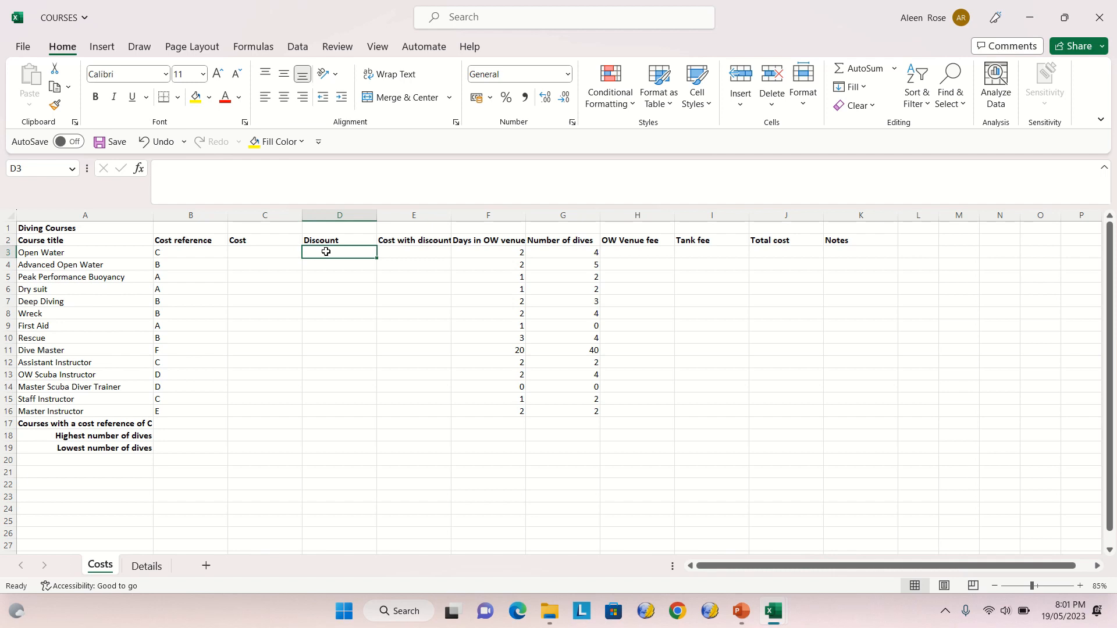
{"action": "left_click", "coordinate": [435, 255]}
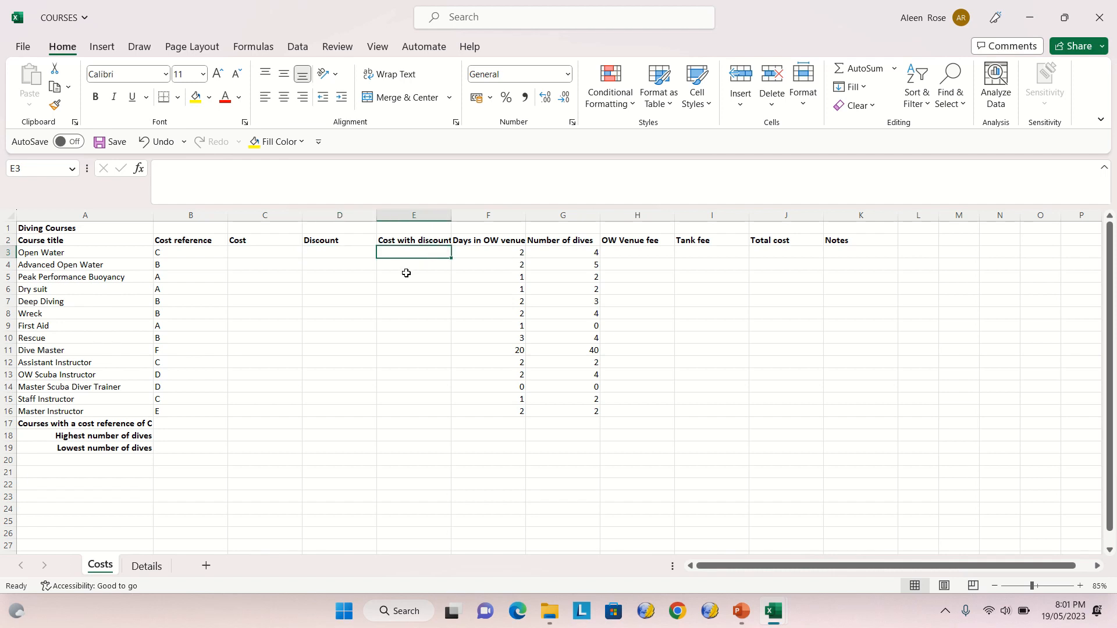
{"action": "left_click", "coordinate": [661, 251]}
{"action": "left_click", "coordinate": [720, 250]}
{"action": "left_click", "coordinate": [782, 258]}
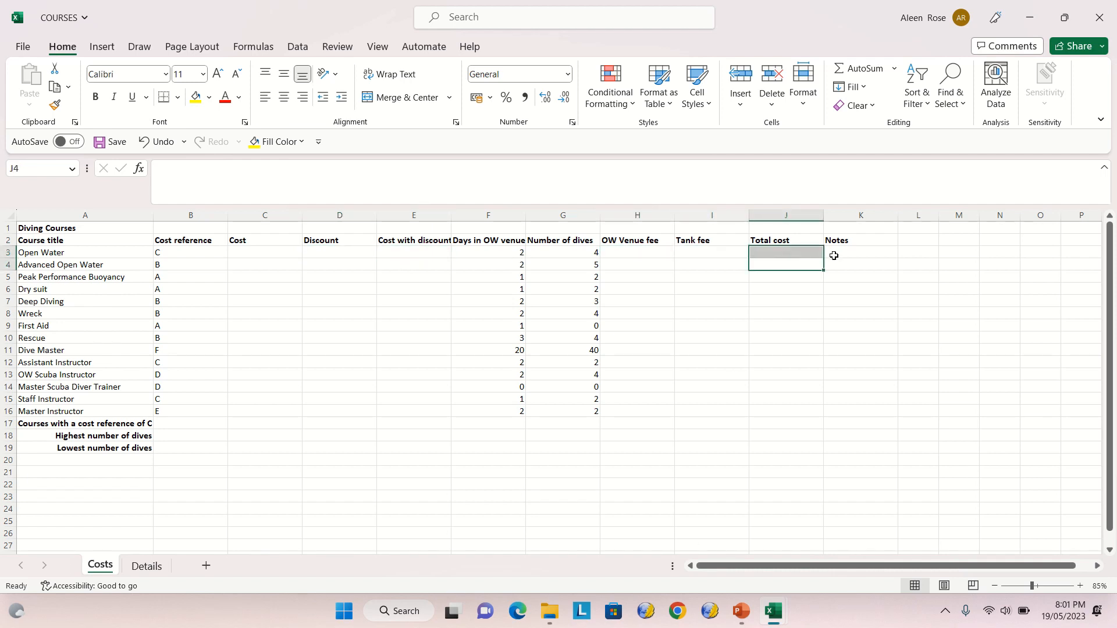
{"action": "left_click", "coordinate": [726, 240]}
{"action": "left_click", "coordinate": [713, 263]}
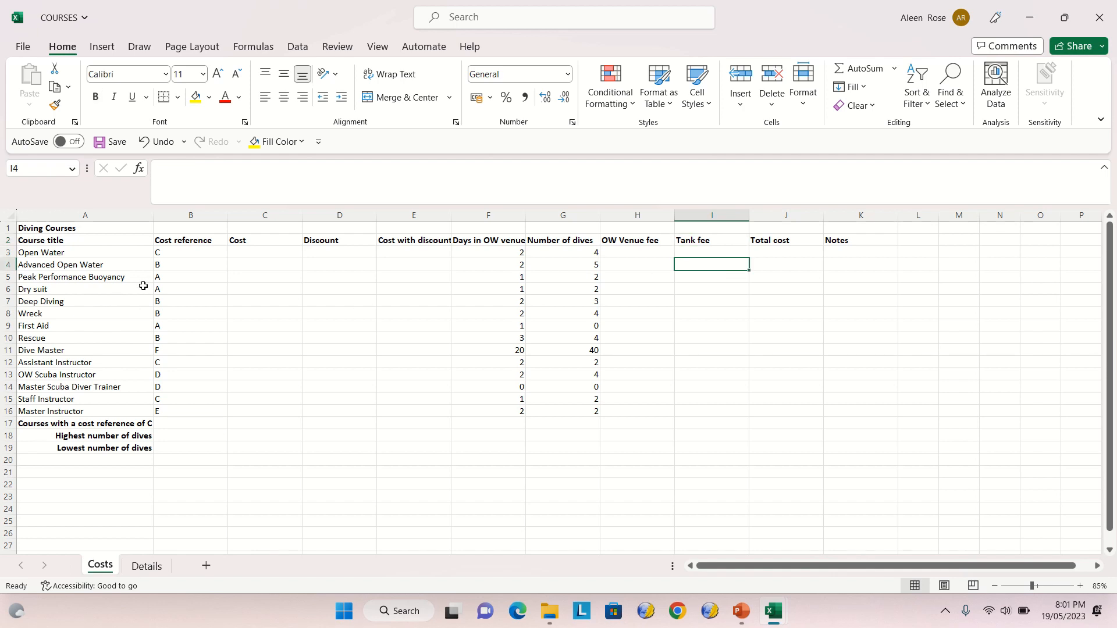
Compare the Costs sheet's cost references with the lookup table on the Details sheet, ending on the Open Water course's Cost cell, C3.
{"action": "left_click", "coordinate": [270, 254]}
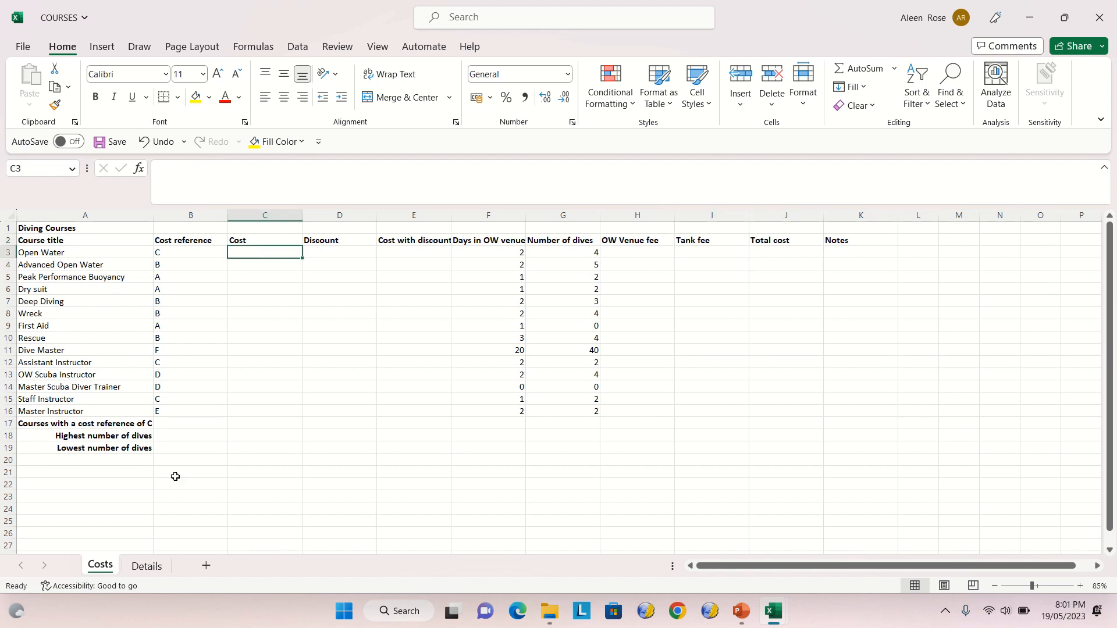
{"action": "left_click", "coordinate": [146, 566]}
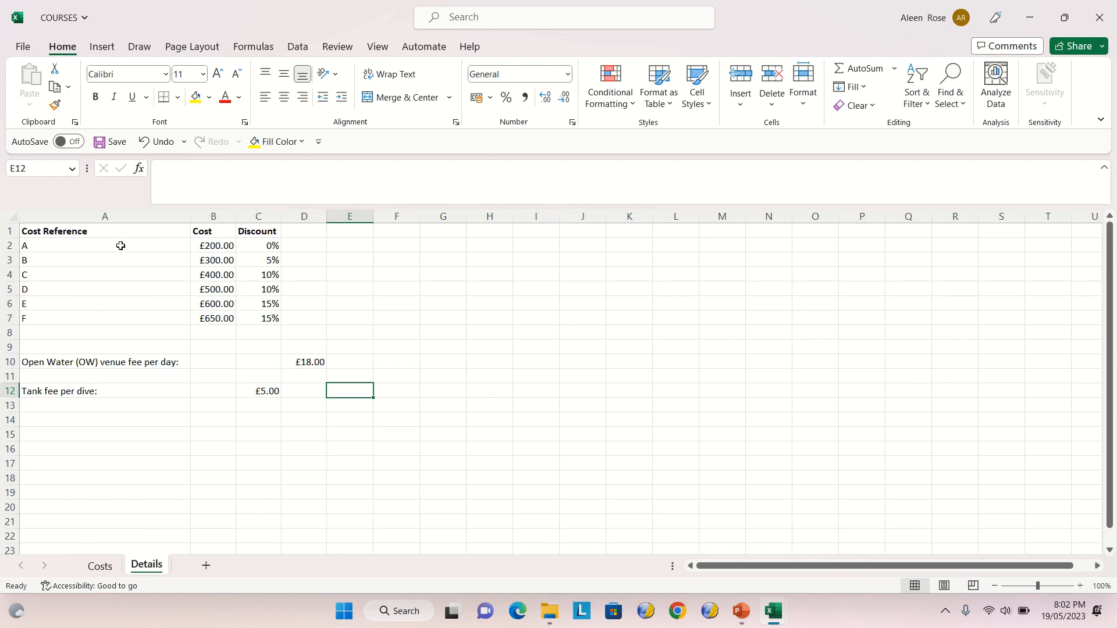
{"action": "left_click", "coordinate": [110, 566]}
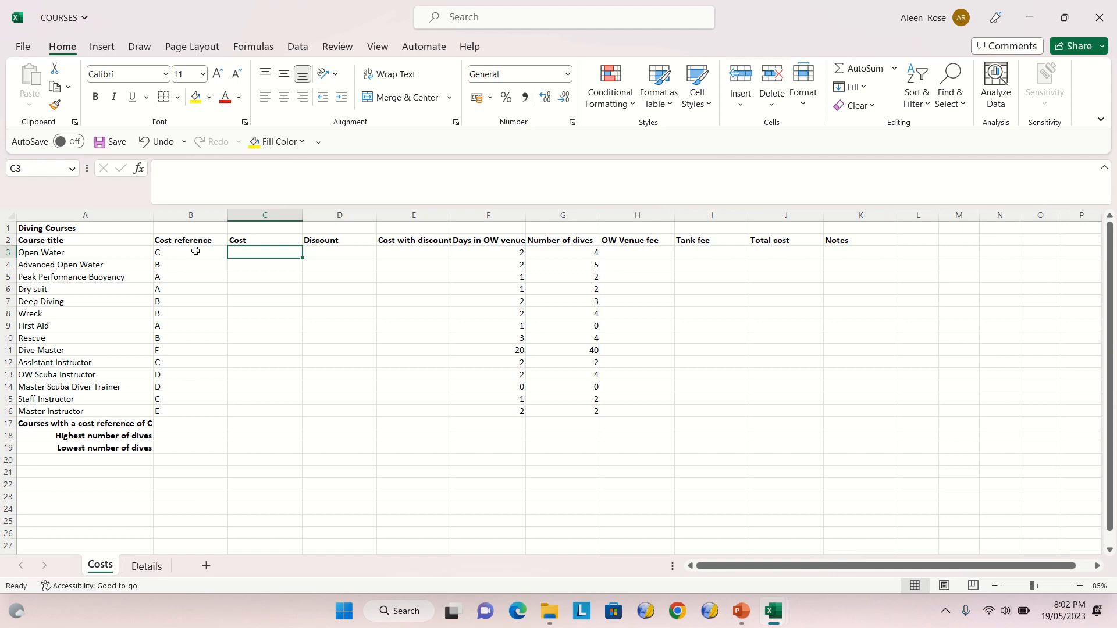
{"action": "left_click", "coordinate": [147, 565]}
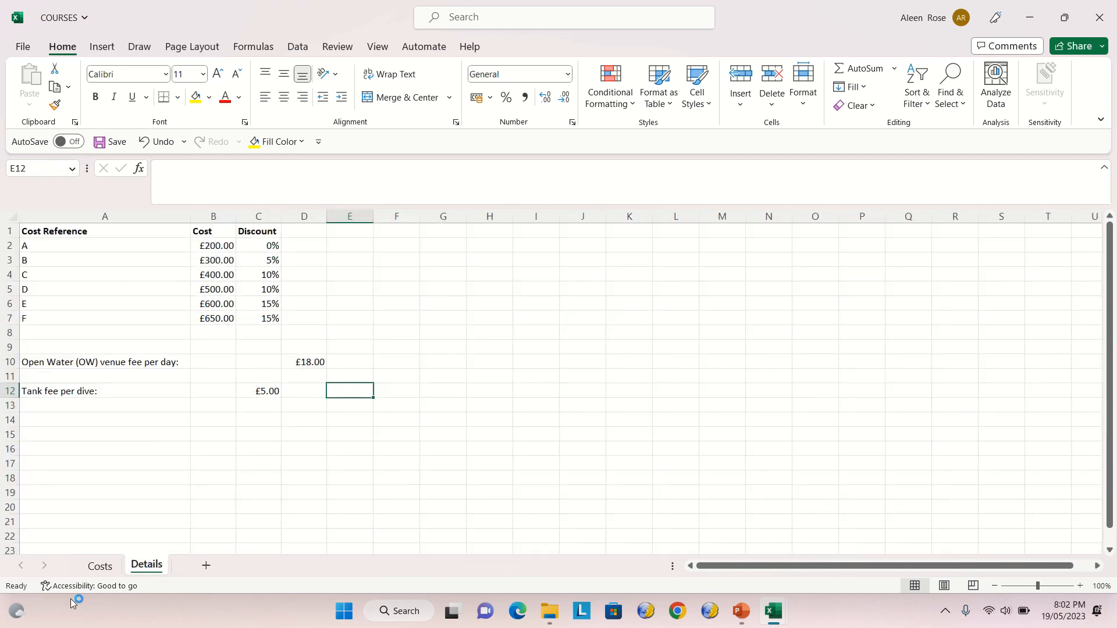
{"action": "left_click", "coordinate": [96, 566]}
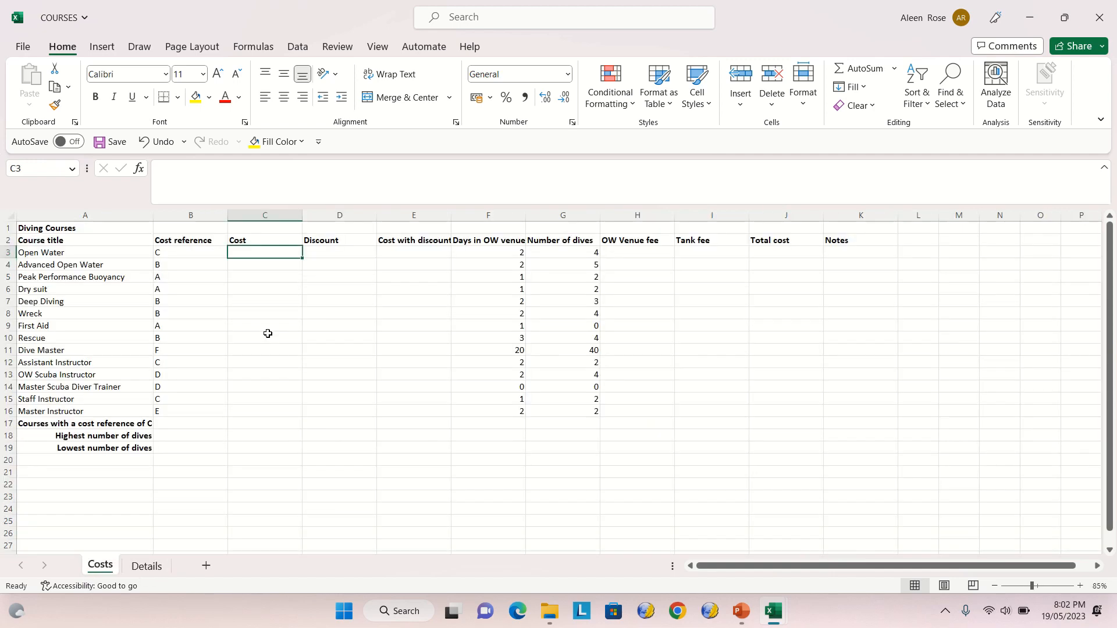
{"action": "left_click", "coordinate": [148, 567]}
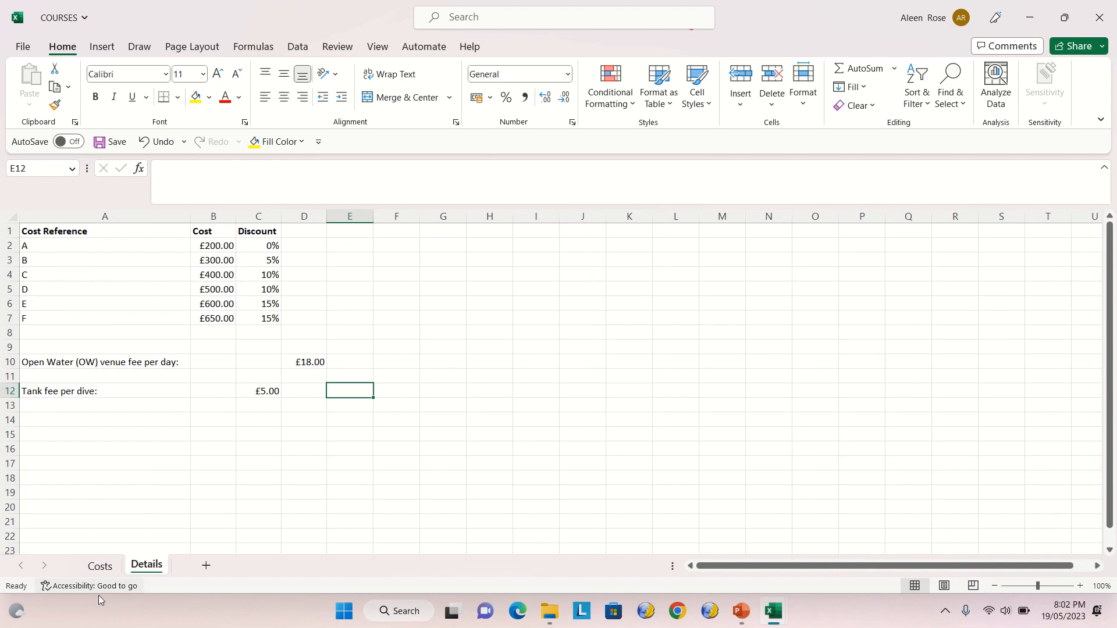
{"action": "left_click", "coordinate": [98, 565]}
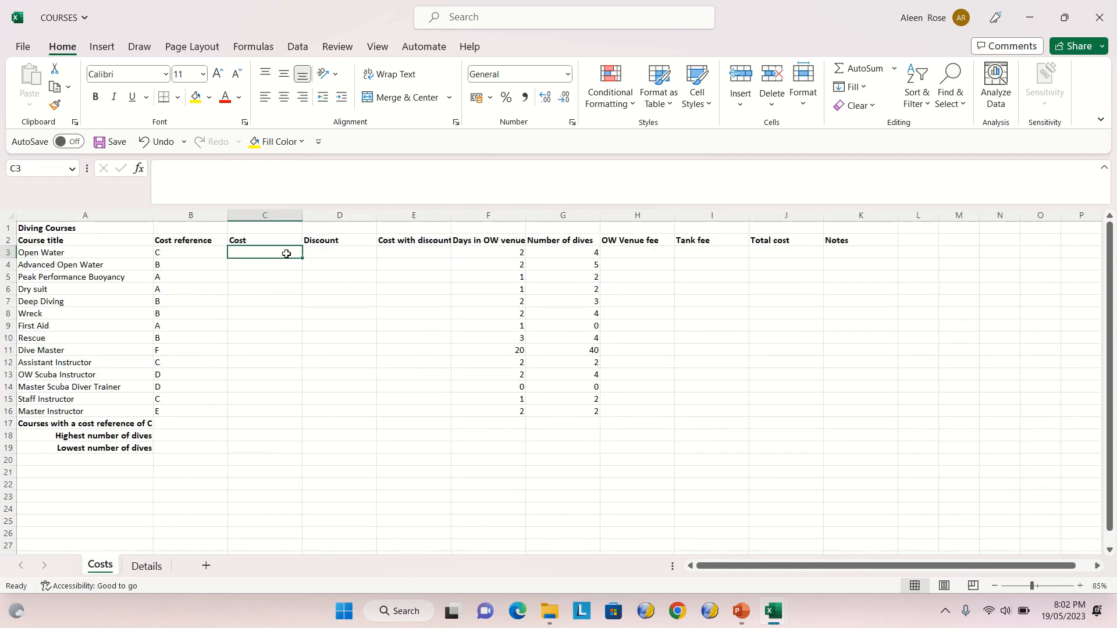
Enter =VLOOKUP(B3,Details!A:C,2,FALSE) in C3 to look up the Open Water course's cost from the Details sheet.
{"action": "type", "text": "="}
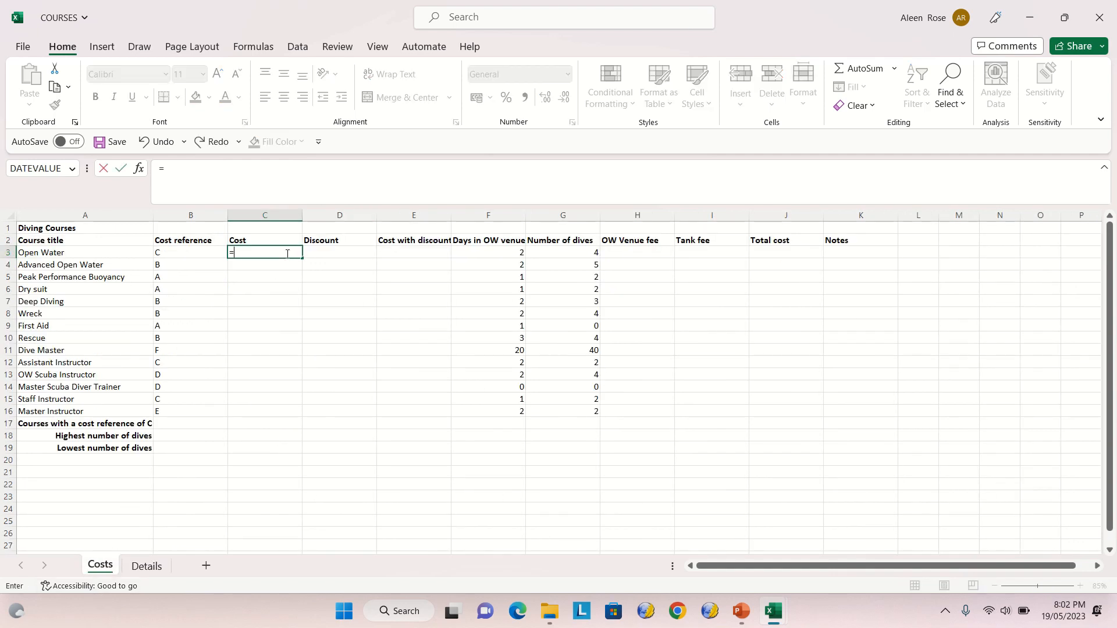
{"action": "type", "text": "vlook"}
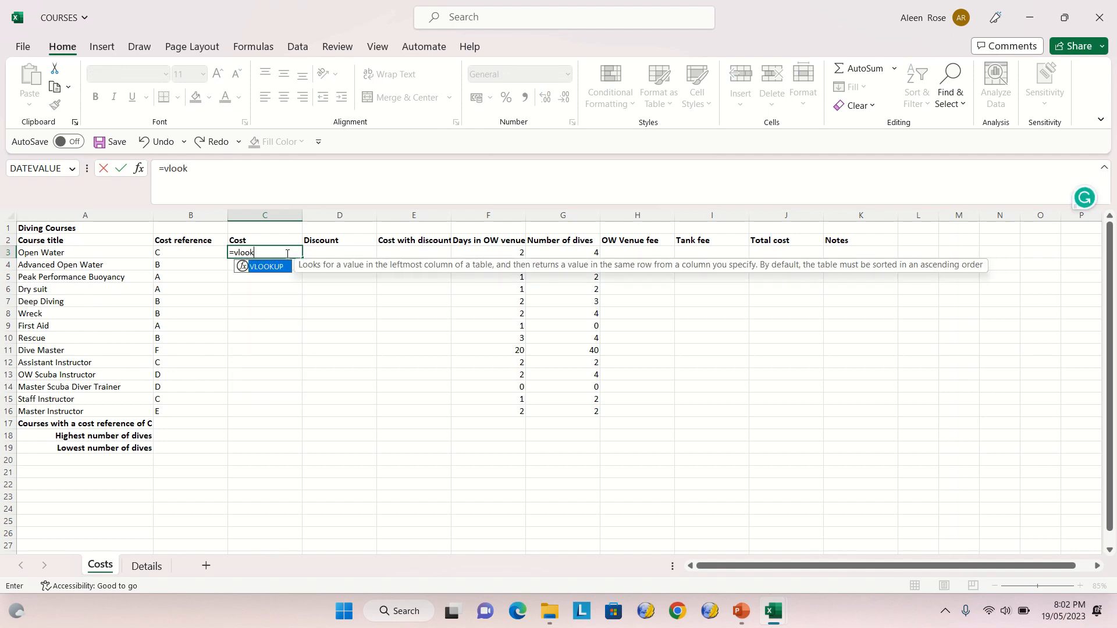
{"action": "type", "text": "up("}
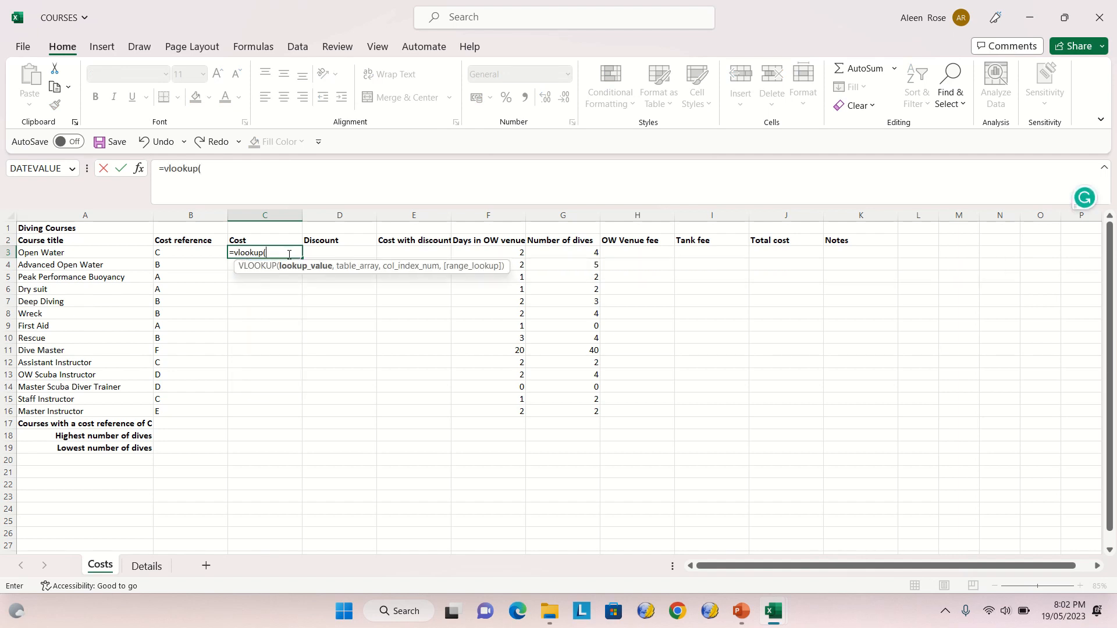
{"action": "left_click", "coordinate": [194, 253]}
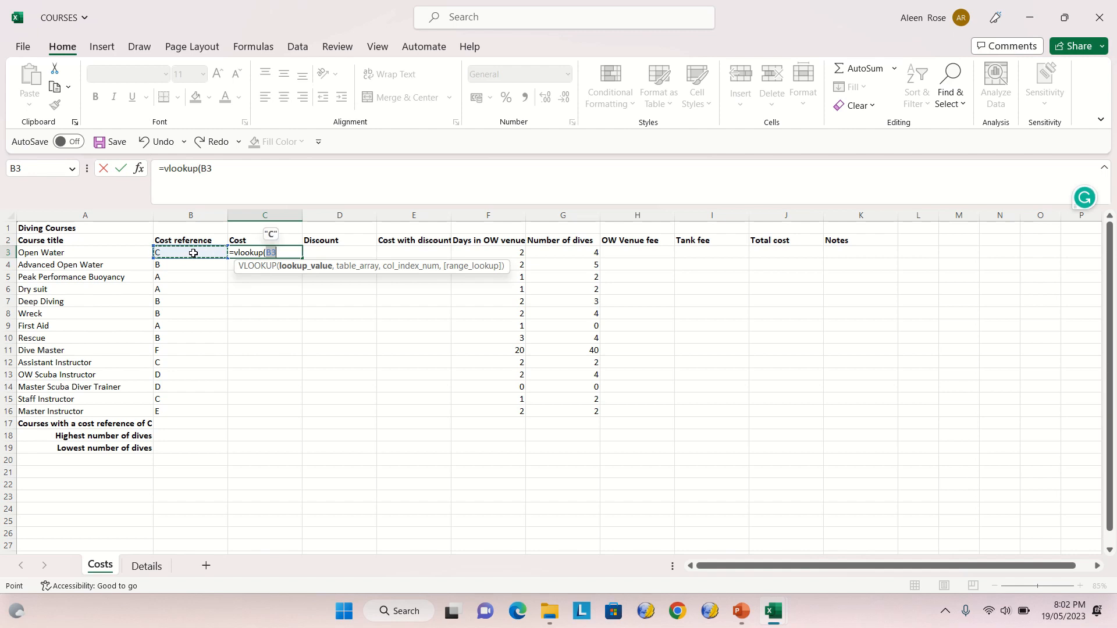
{"action": "type", "text": ","}
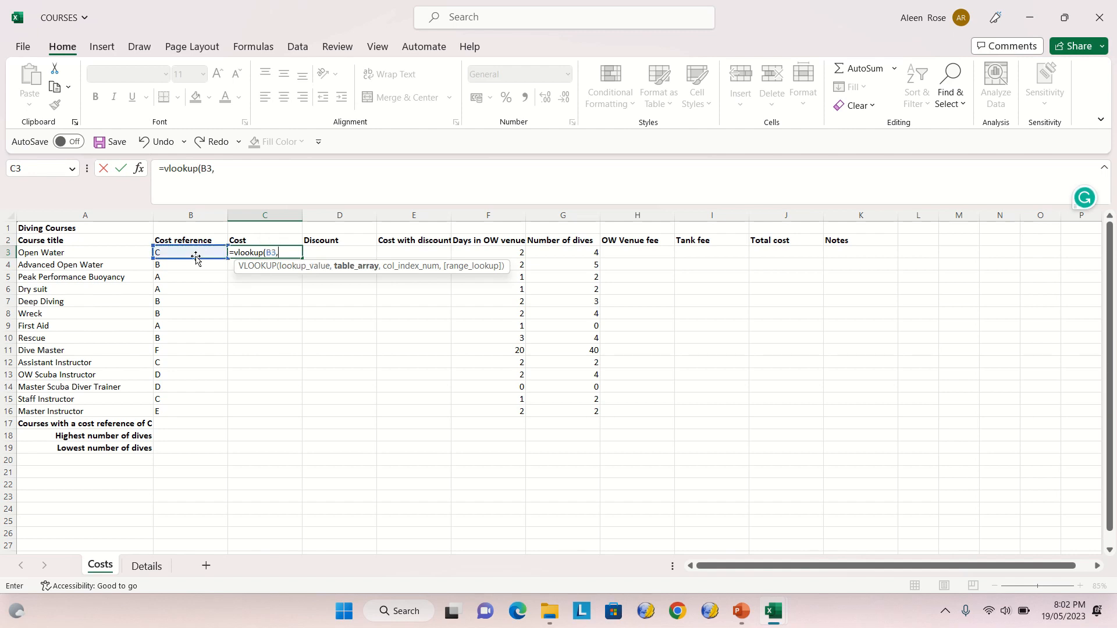
{"action": "left_click", "coordinate": [145, 568]}
{"action": "left_click_drag", "start_coordinate": [76, 213], "coordinate": [285, 214]}
{"action": "type", "text": ",2"}
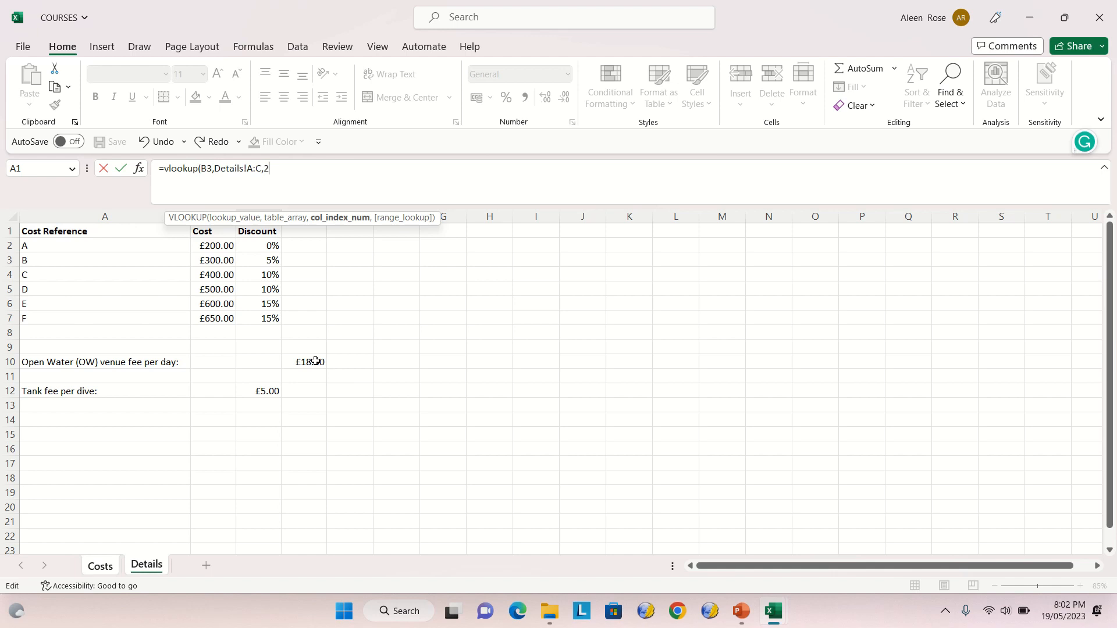
{"action": "type", "text": ",false"}
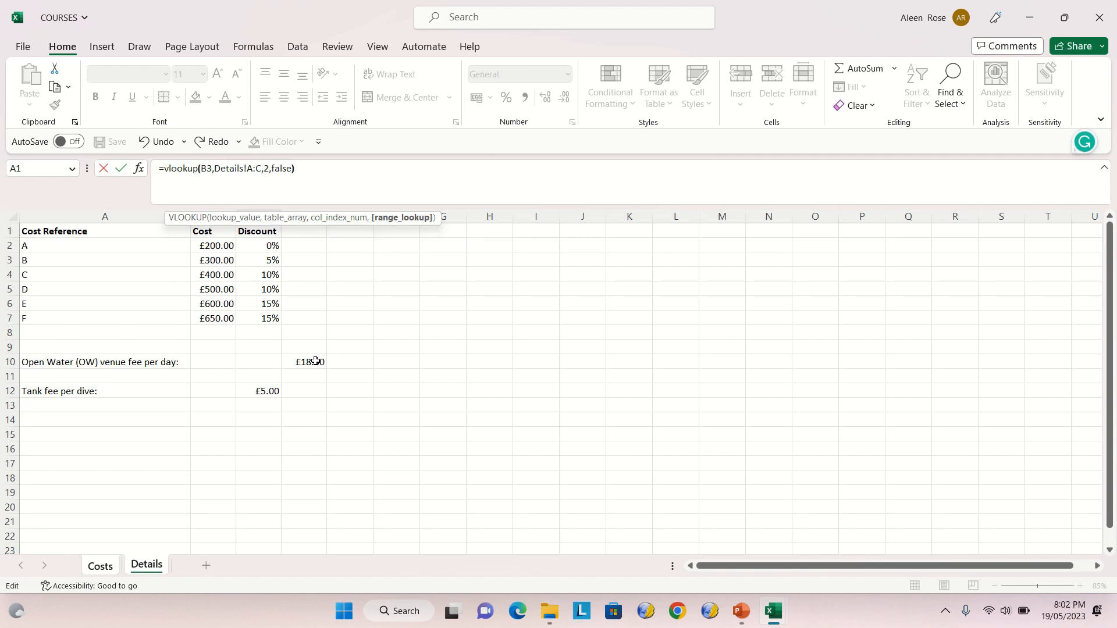
{"action": "key", "text": "Return"}
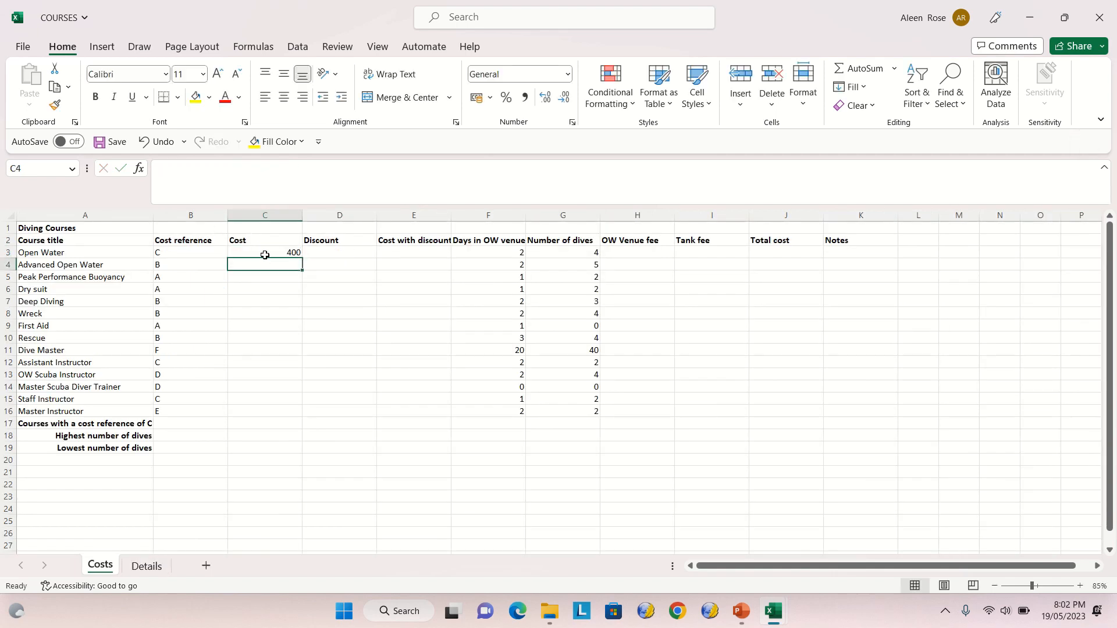
Fill the Cost formula in C3 down through C16 for all the listed courses.
{"action": "left_click", "coordinate": [268, 253]}
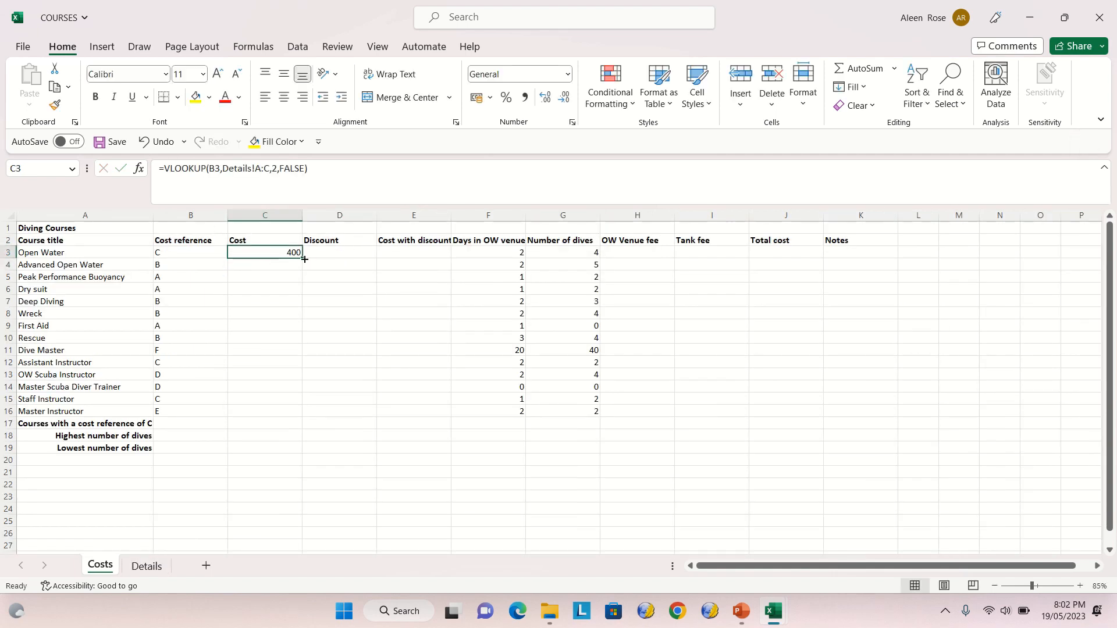
{"action": "left_click_drag", "start_coordinate": [303, 257], "coordinate": [264, 414]}
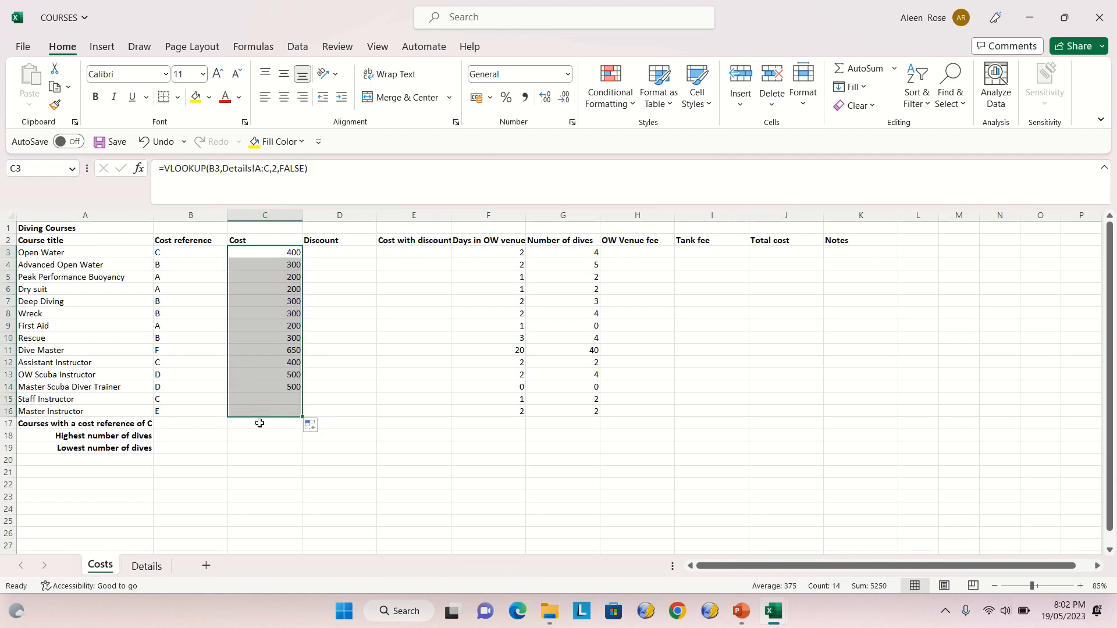
{"action": "left_click", "coordinate": [325, 347]}
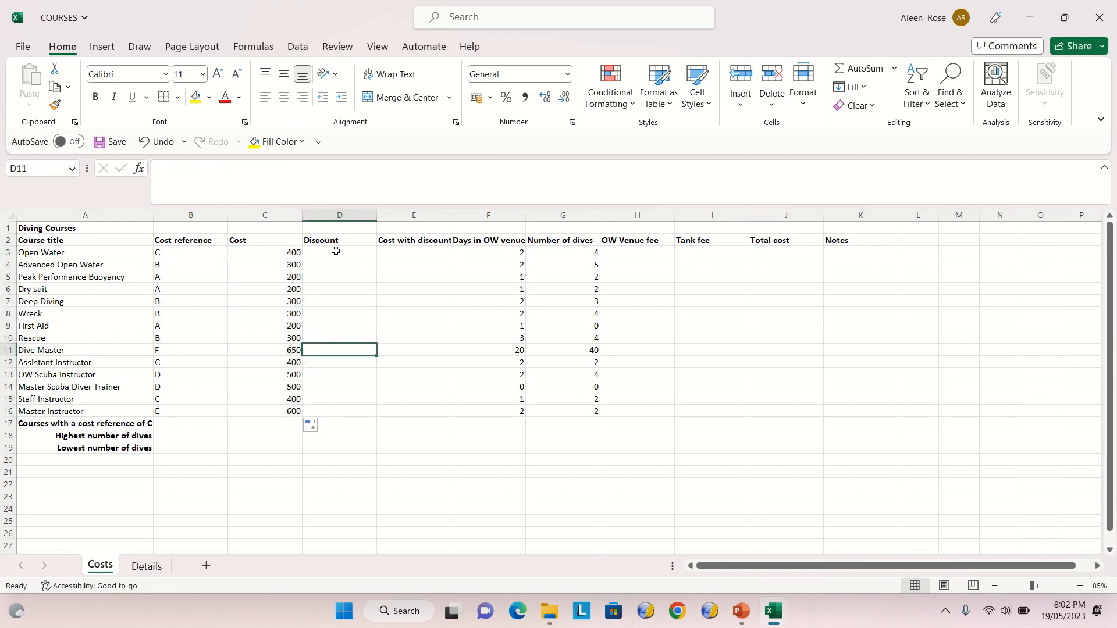
{"action": "left_click", "coordinate": [336, 251]}
{"action": "left_click", "coordinate": [147, 566]}
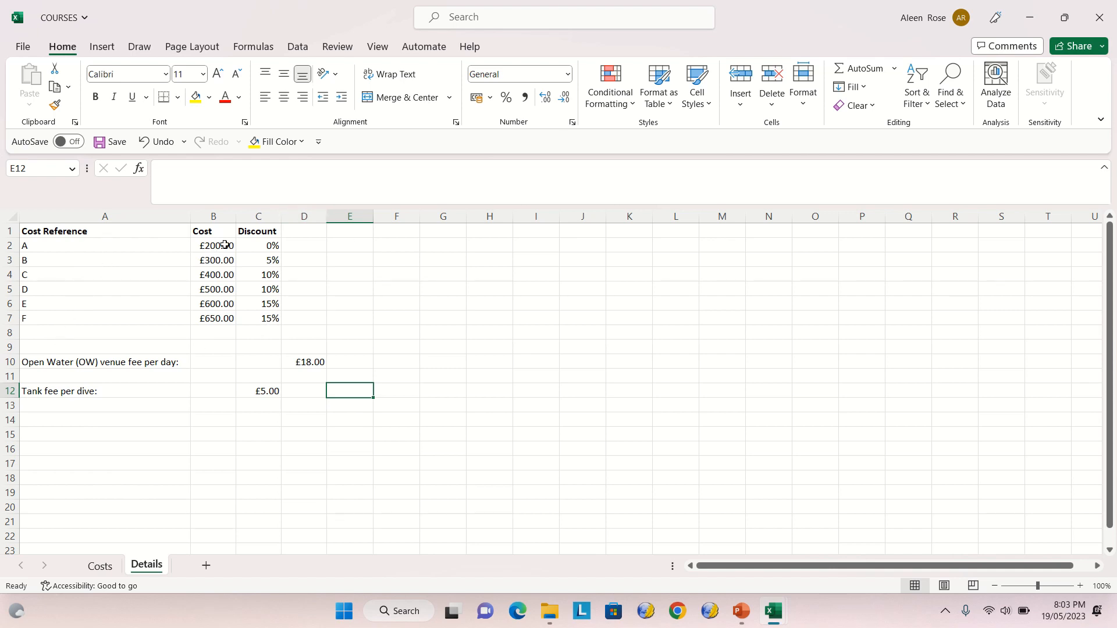
{"action": "left_click", "coordinate": [100, 566]}
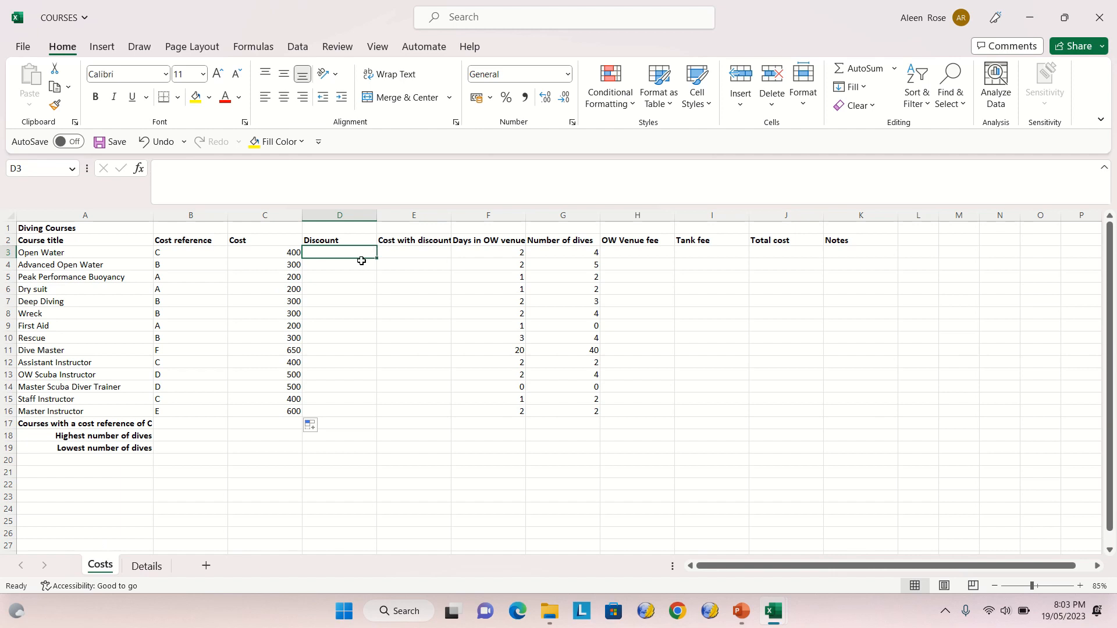
{"action": "type", "text": "="}
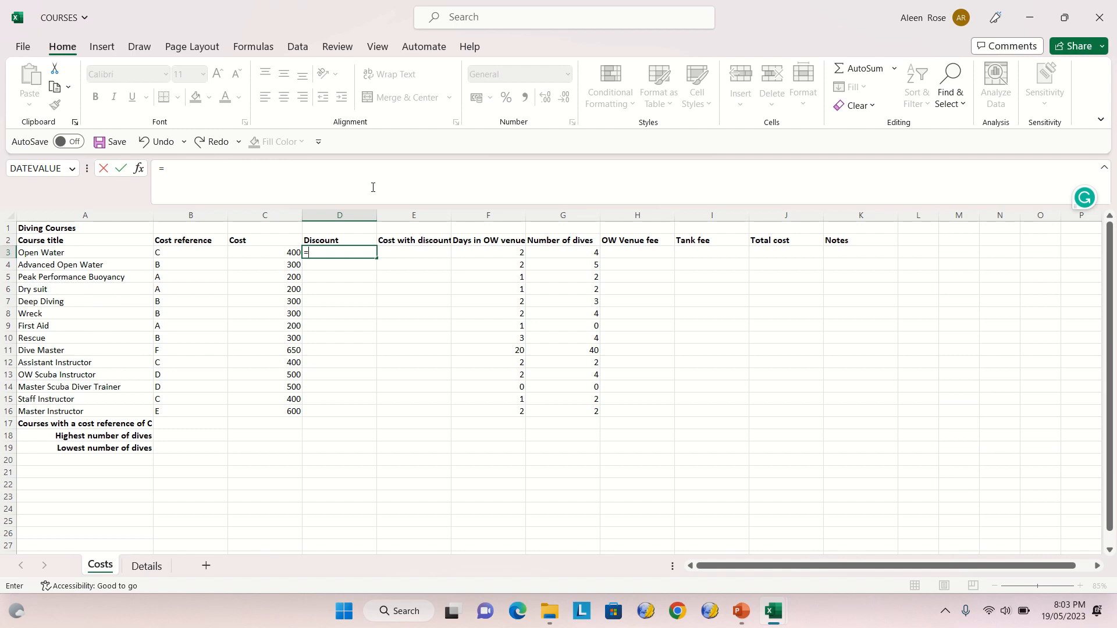
{"action": "key", "text": "Escape"}
Fill the Cost formula from C3 across into the Discount cell D3.
{"action": "left_click", "coordinate": [271, 252]}
{"action": "left_click_drag", "start_coordinate": [304, 257], "coordinate": [363, 259]}
{"action": "left_click", "coordinate": [344, 265]}
{"action": "left_click", "coordinate": [347, 251]}
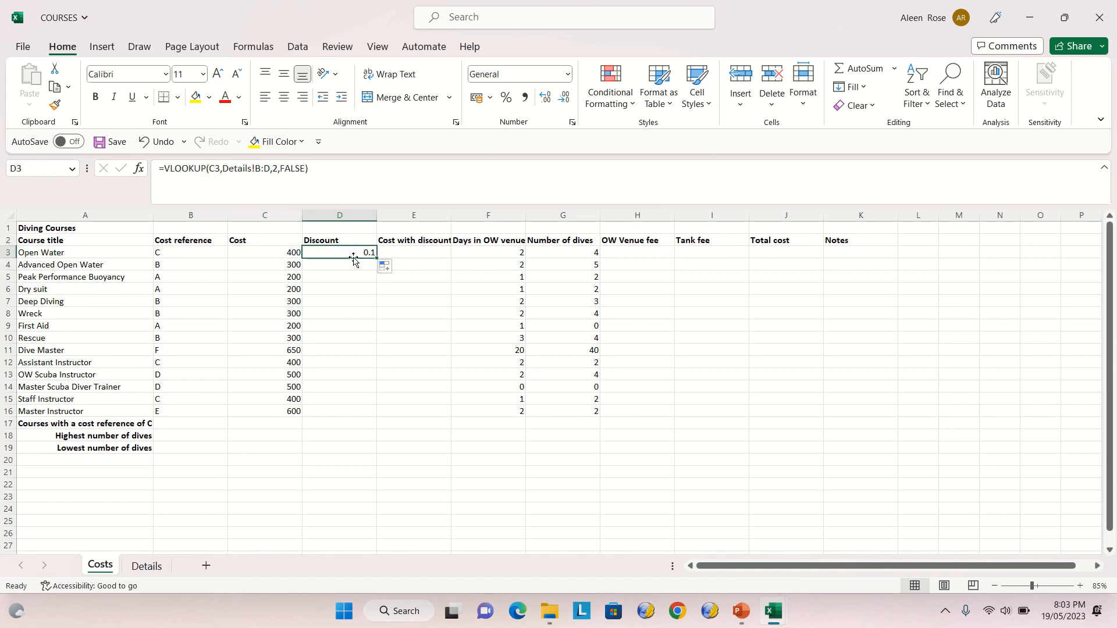
Set the column index number of the VLOOKUP formula in D3 to 3.
{"action": "left_click", "coordinate": [283, 172]}
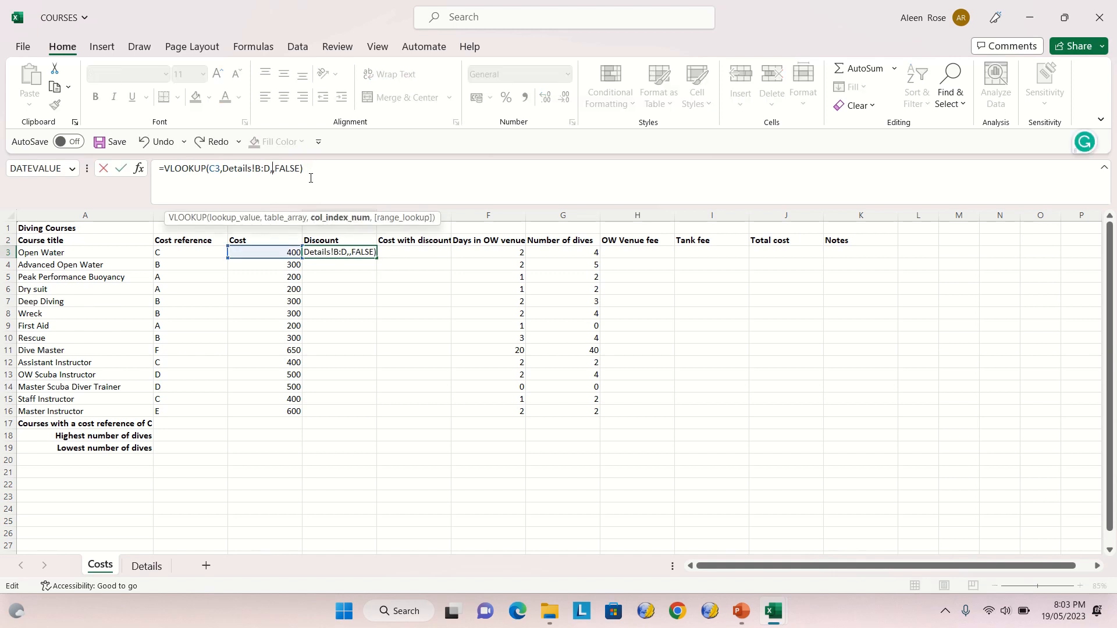
{"action": "key", "text": "Return"}
{"action": "left_click", "coordinate": [336, 253]}
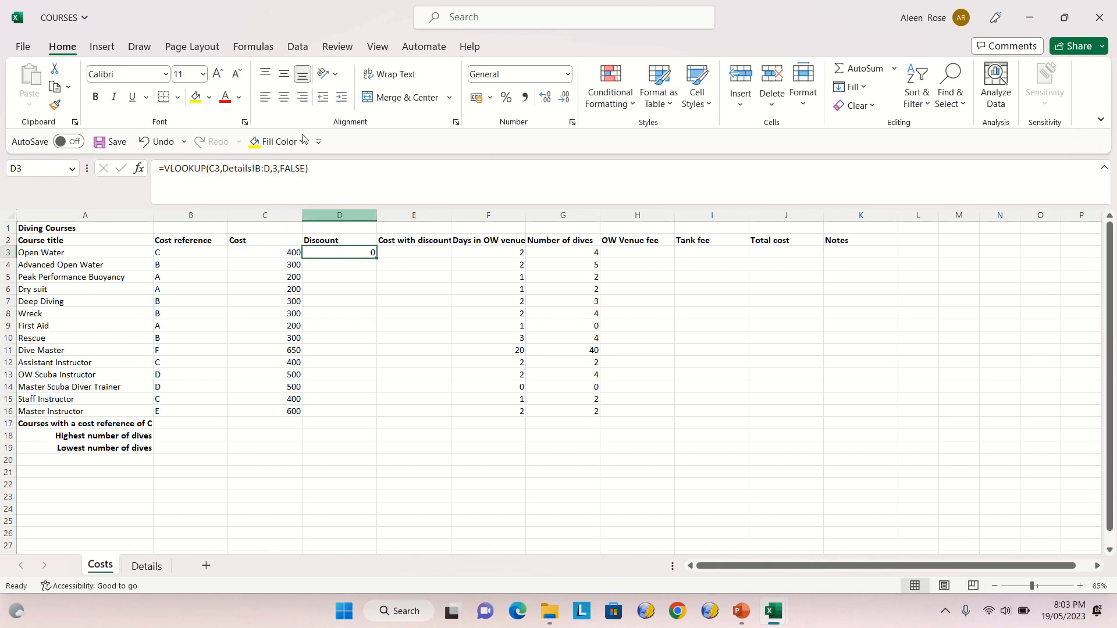
Set the column index number of the D3 VLOOKUP to 2 and fill the formula down through D16.
{"action": "left_click", "coordinate": [277, 168]}
{"action": "key", "text": "BackSpace"}
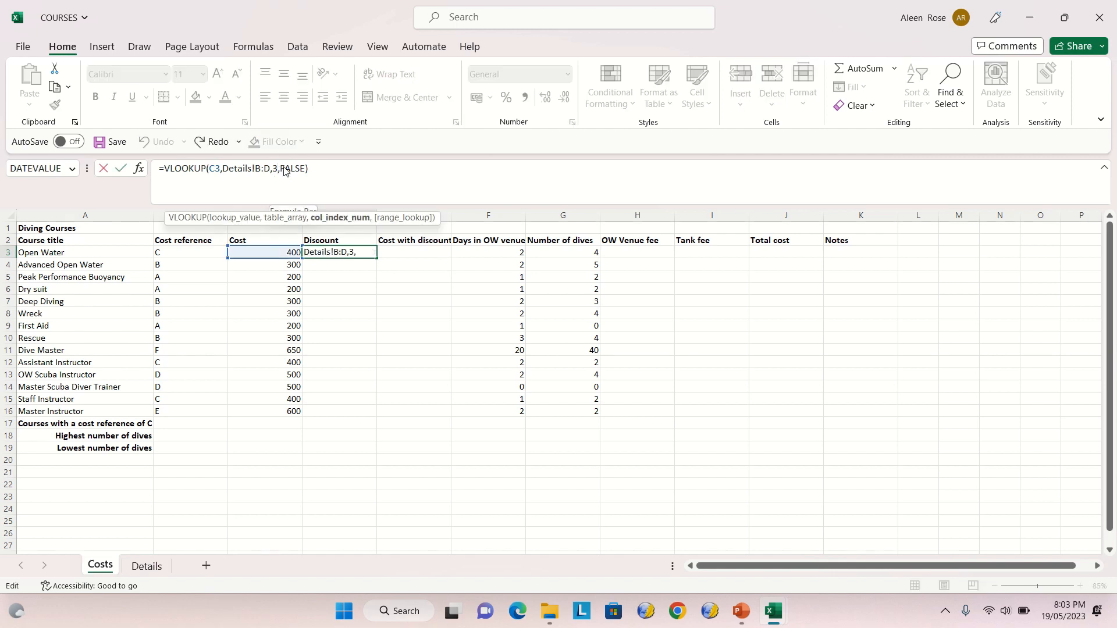
{"action": "type", "text": "2"}
{"action": "key", "text": "Return"}
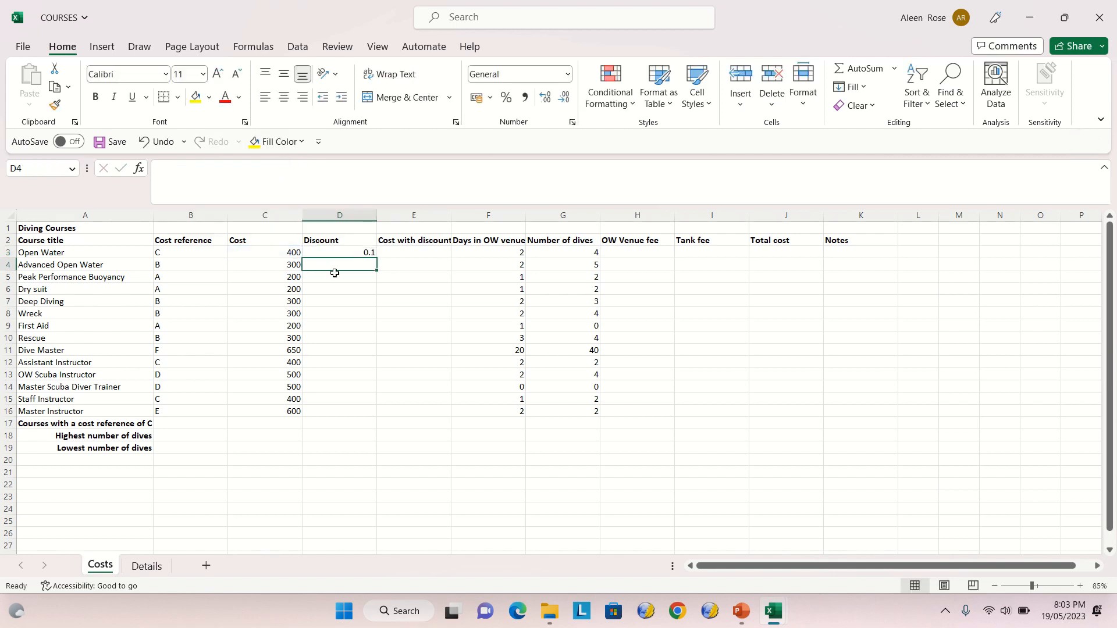
{"action": "left_click", "coordinate": [346, 250]}
{"action": "left_click_drag", "start_coordinate": [377, 258], "coordinate": [357, 419]}
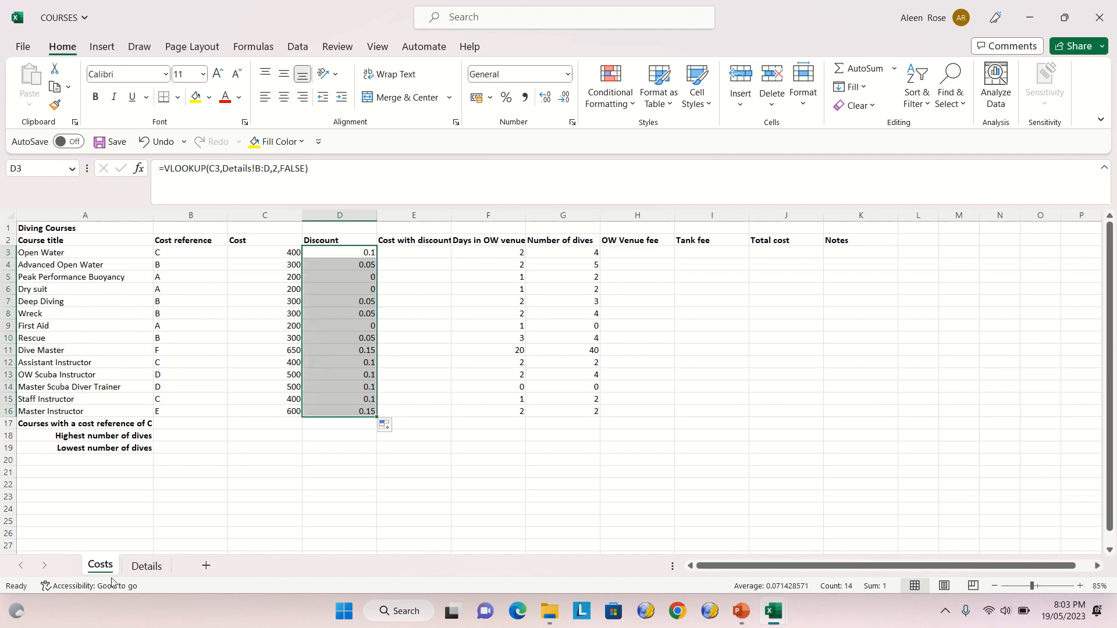
Check the discounts against the Details sheet, and undo the Discount column fill and the last column index change in D3.
{"action": "left_click", "coordinate": [146, 566]}
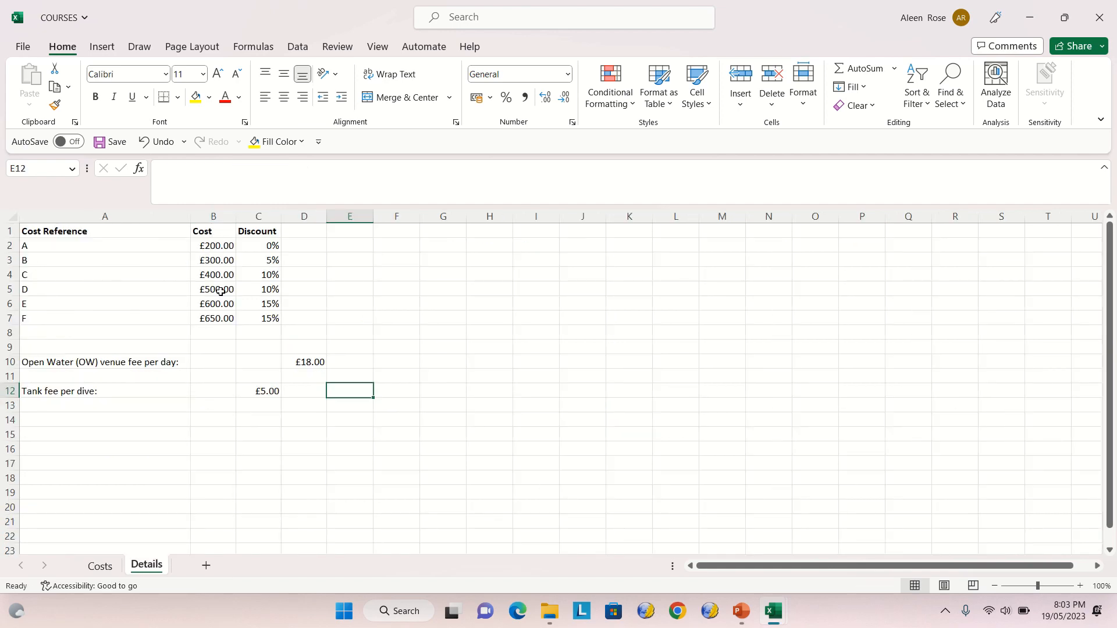
{"action": "left_click", "coordinate": [109, 570]}
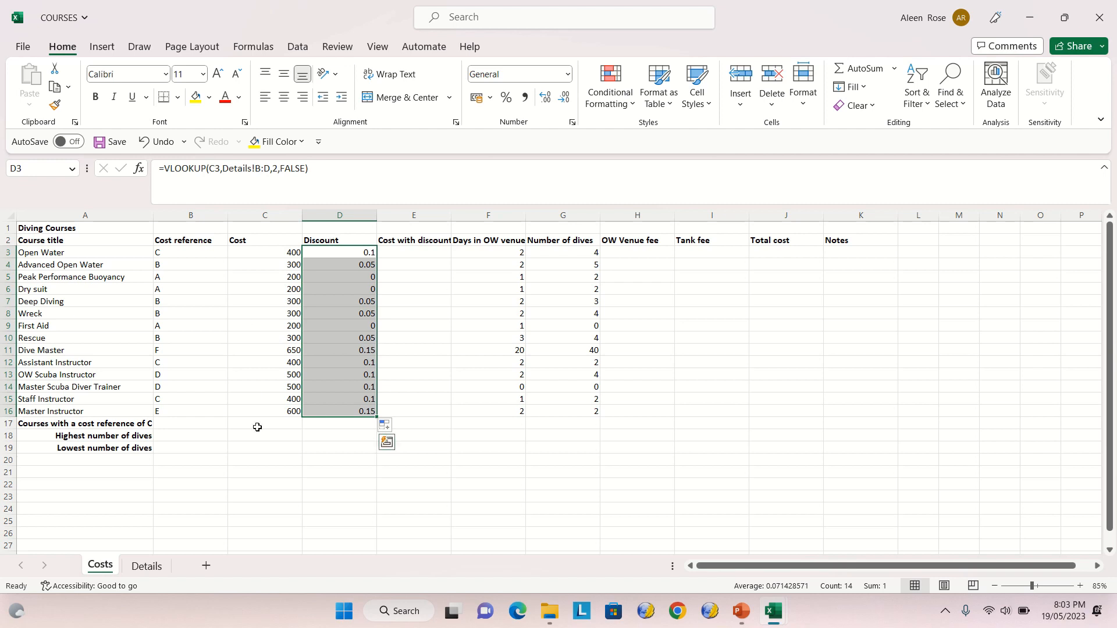
{"action": "left_click", "coordinate": [359, 251]}
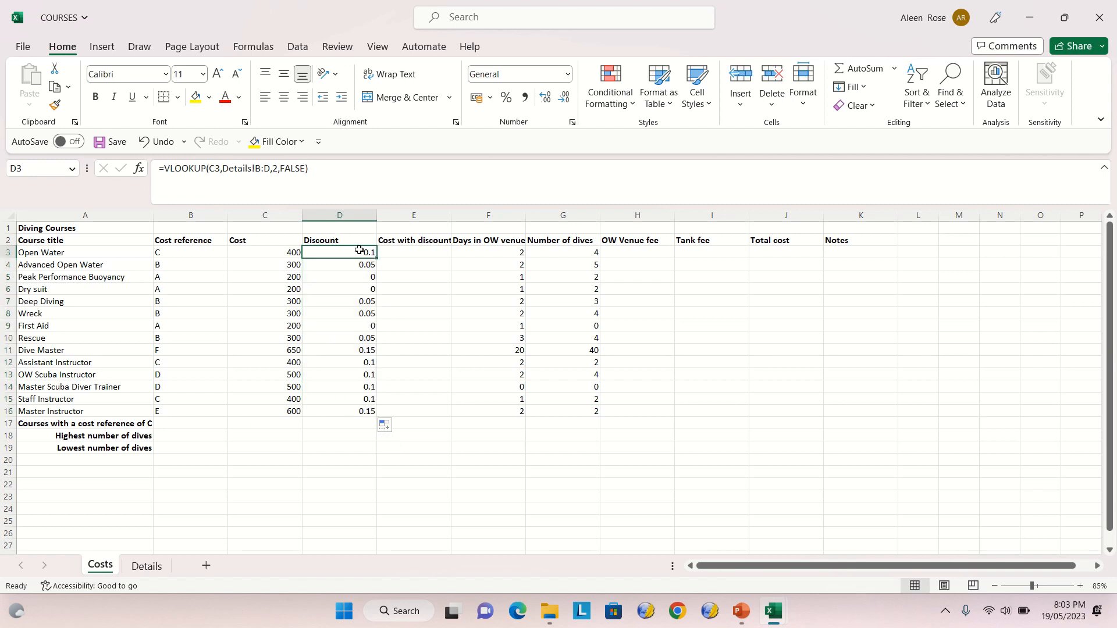
{"action": "left_click", "coordinate": [152, 142]}
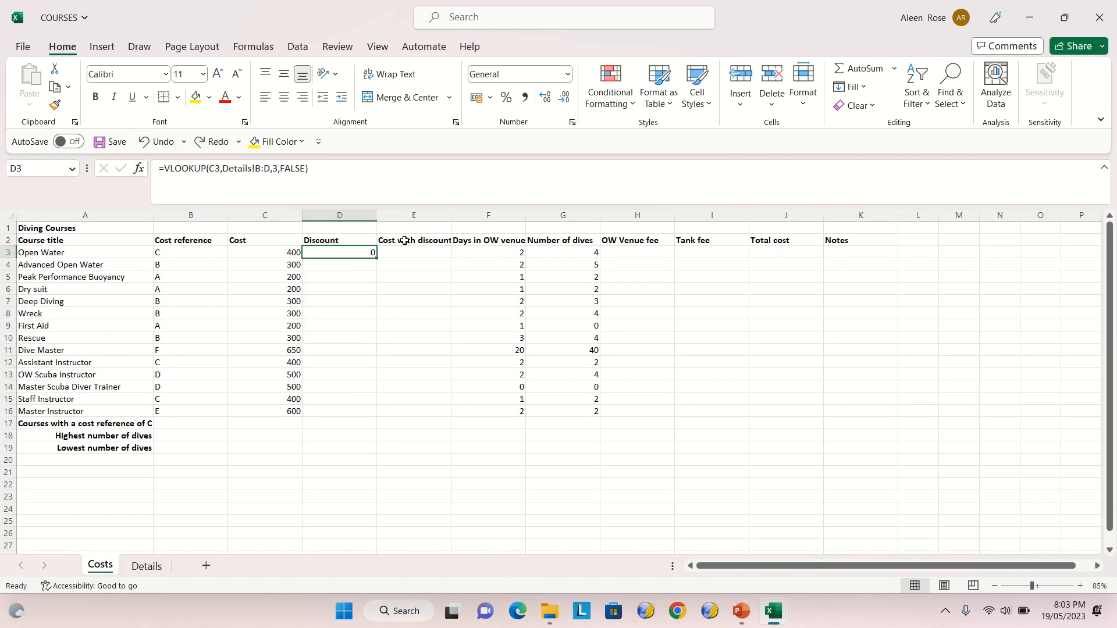
Clear the incorrect lookup formula from Discount cell D3.
{"action": "left_click", "coordinate": [349, 270]}
{"action": "key", "text": "ctrl+z"}
{"action": "key", "text": "Delete"}
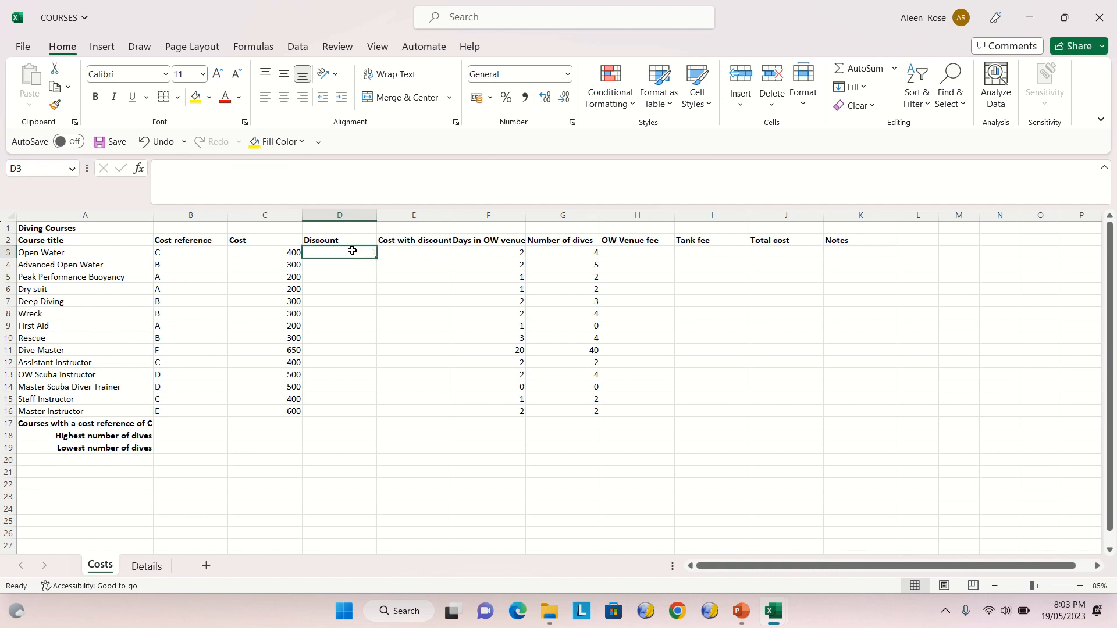
Enter =VLOOKUP(B3,Details!A:C,3,FALSE) in Discount cell D3, taking the table range from the Details sheet.
{"action": "type", "text": "=vloo"}
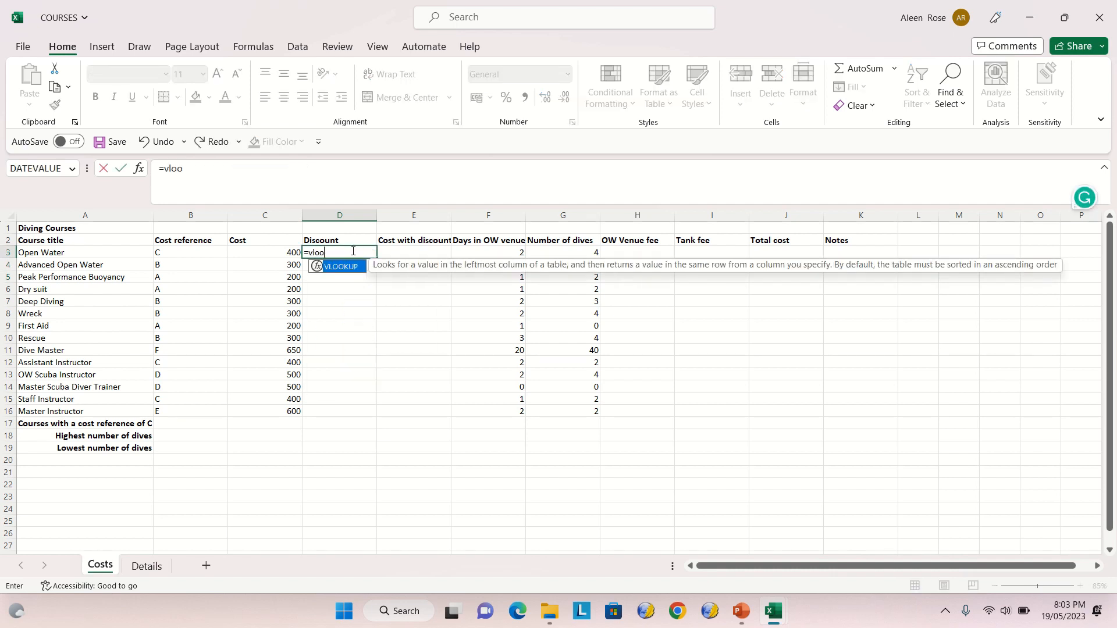
{"action": "type", "text": "kup("}
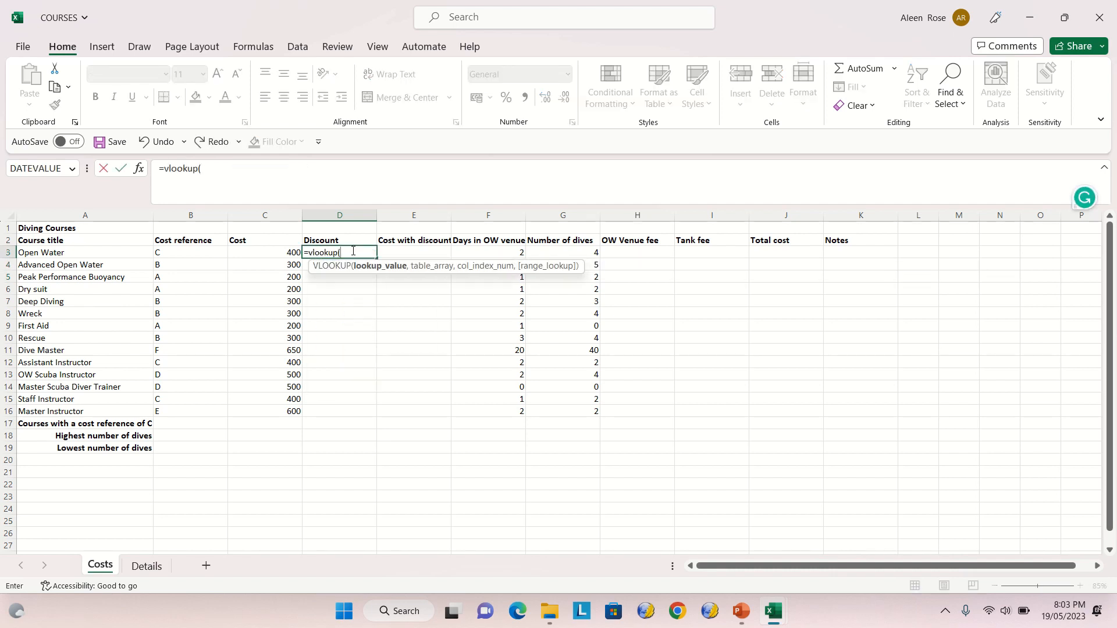
{"action": "left_click", "coordinate": [180, 251]}
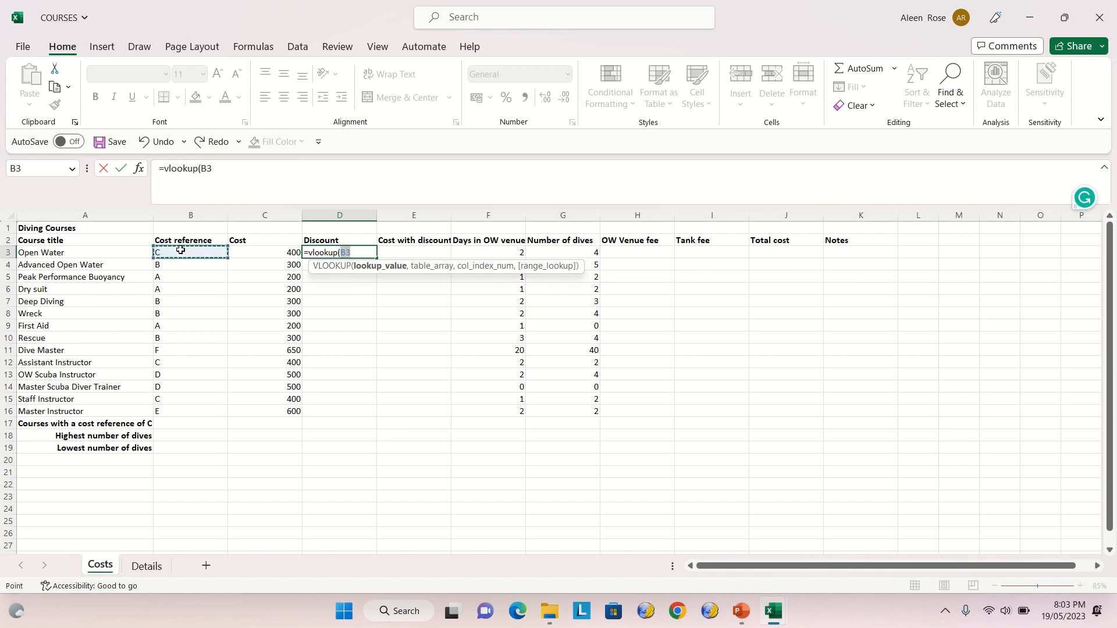
{"action": "type", "text": ","}
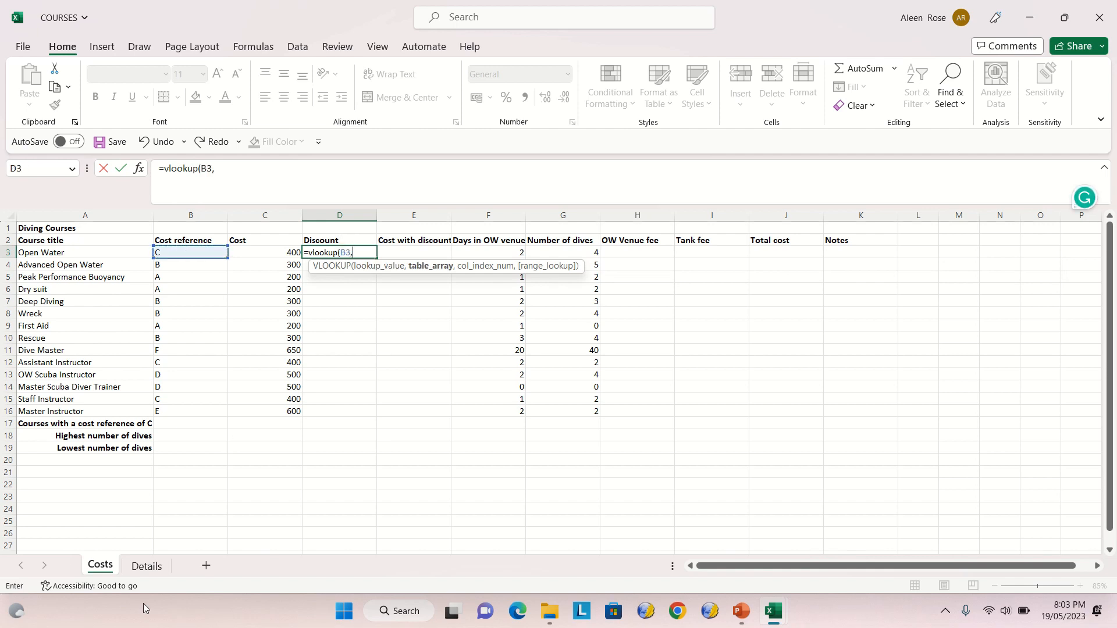
{"action": "left_click", "coordinate": [147, 566]}
{"action": "left_click_drag", "start_coordinate": [51, 214], "coordinate": [262, 217]}
{"action": "left_click", "coordinate": [287, 167]}
{"action": "type", "text": ","}
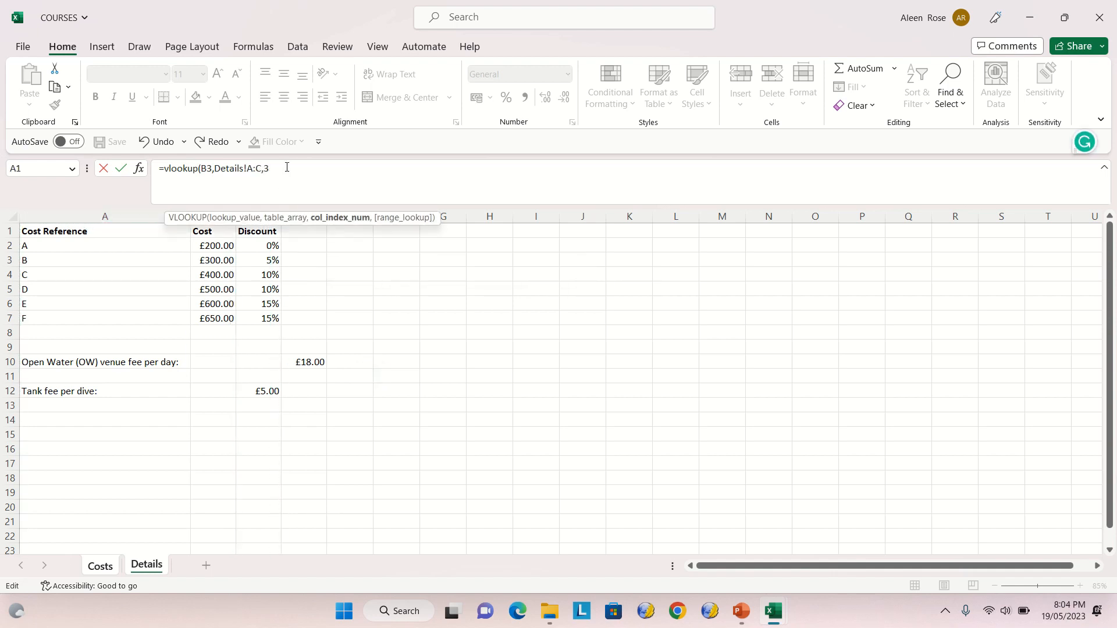
{"action": "type", "text": "3,fal"}
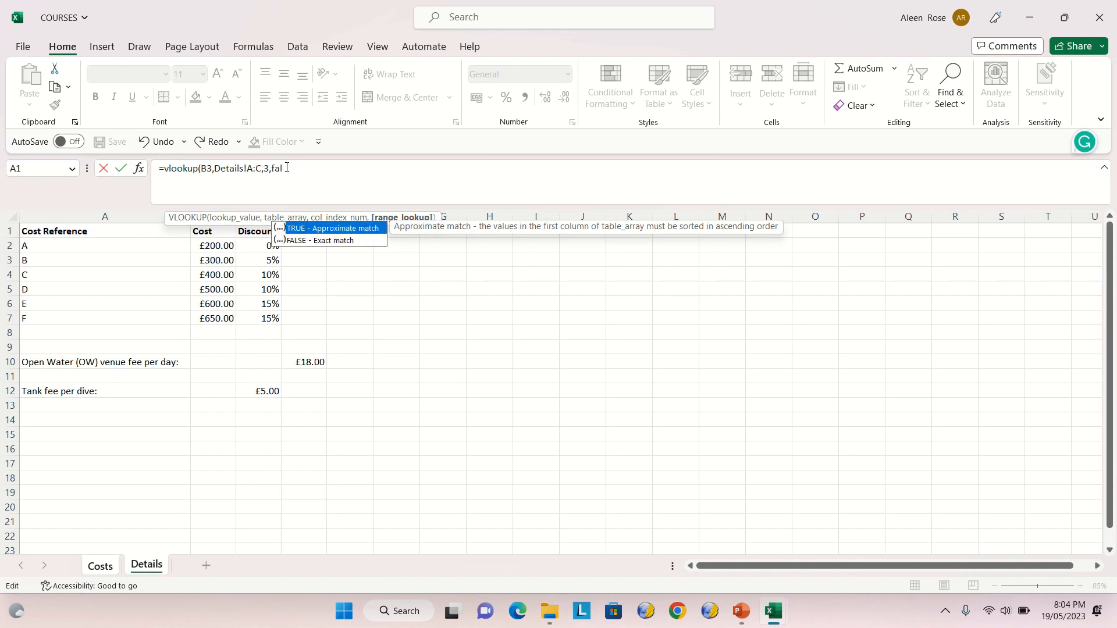
{"action": "type", "text": "se)"}
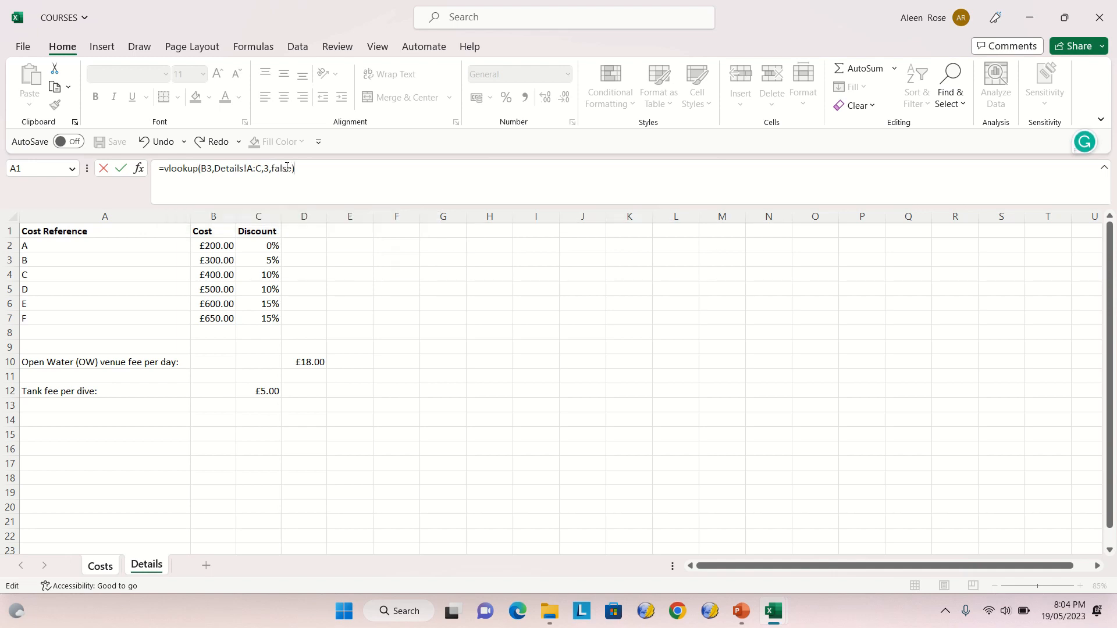
{"action": "key", "text": "Return"}
Fill the Discount formula from D3 down through D16.
{"action": "left_click", "coordinate": [334, 252]}
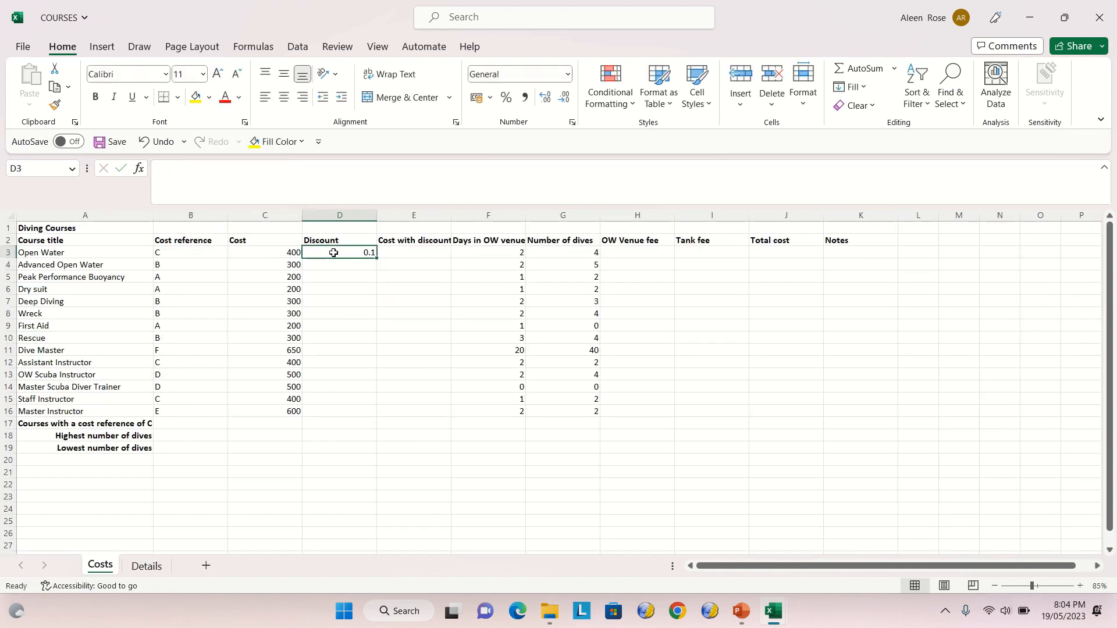
{"action": "left_click_drag", "start_coordinate": [378, 258], "coordinate": [355, 414]}
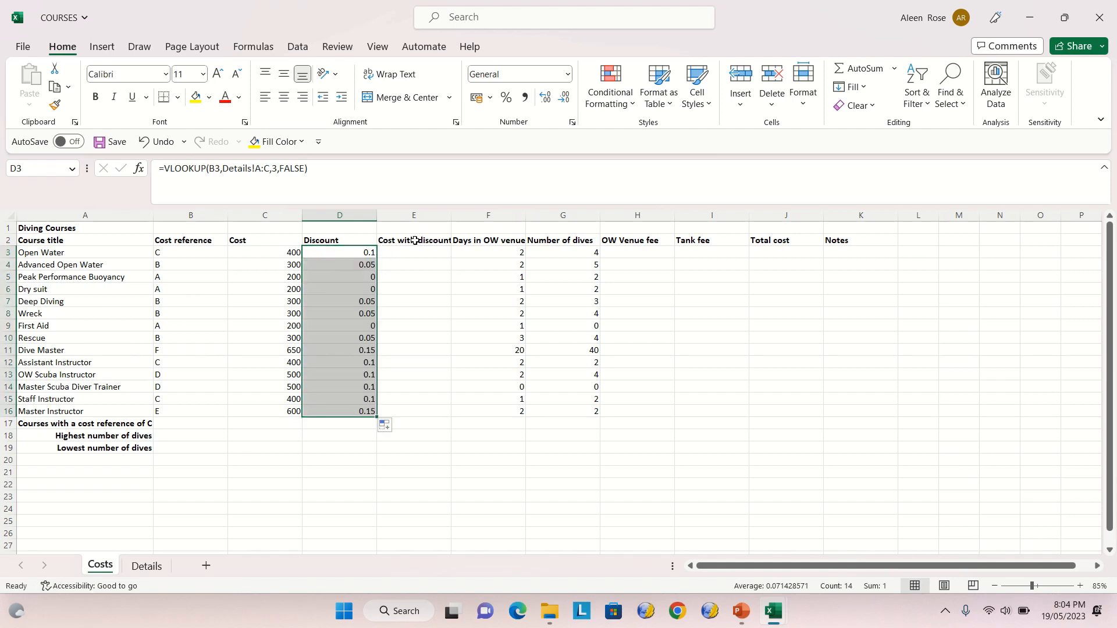
{"action": "left_click", "coordinate": [431, 252]}
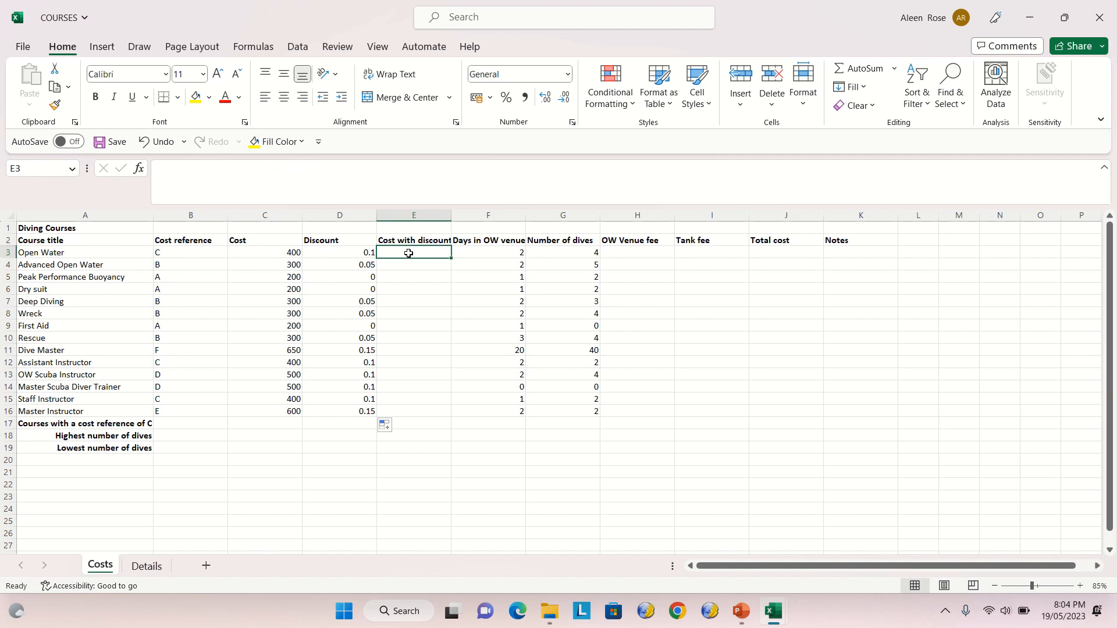
Check how discounts are shown on the Details sheet and format D3:D16 on the Costs sheet as Percentage.
{"action": "left_click", "coordinate": [349, 252]}
{"action": "left_click", "coordinate": [147, 566]}
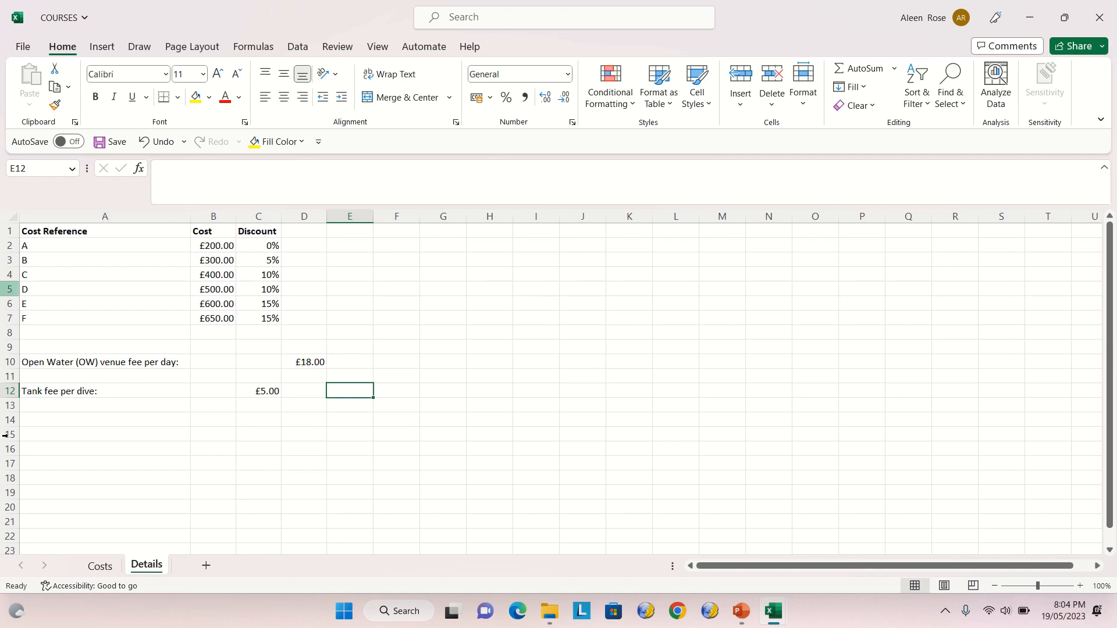
{"action": "left_click", "coordinate": [100, 566]}
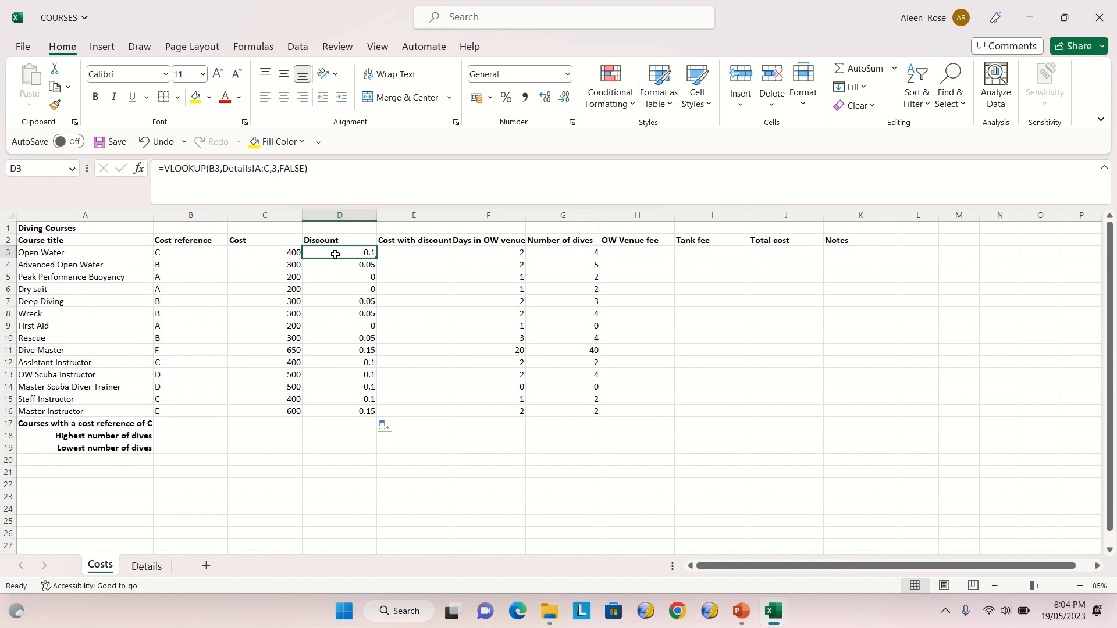
{"action": "left_click_drag", "start_coordinate": [332, 254], "coordinate": [332, 414]}
{"action": "left_click", "coordinate": [567, 74]}
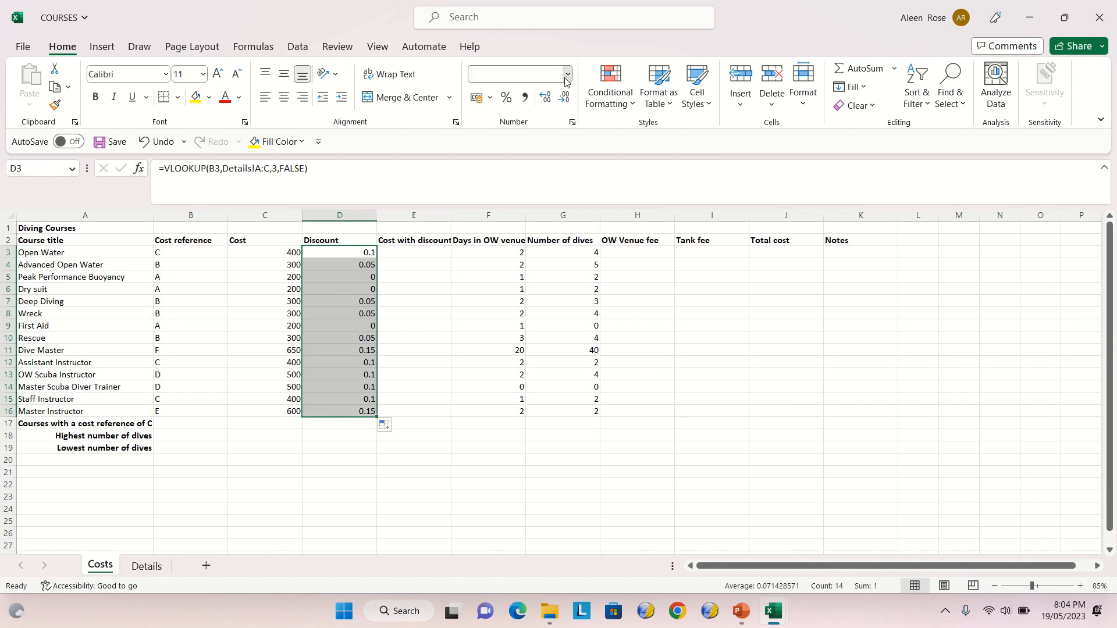
{"action": "left_click", "coordinate": [513, 346]}
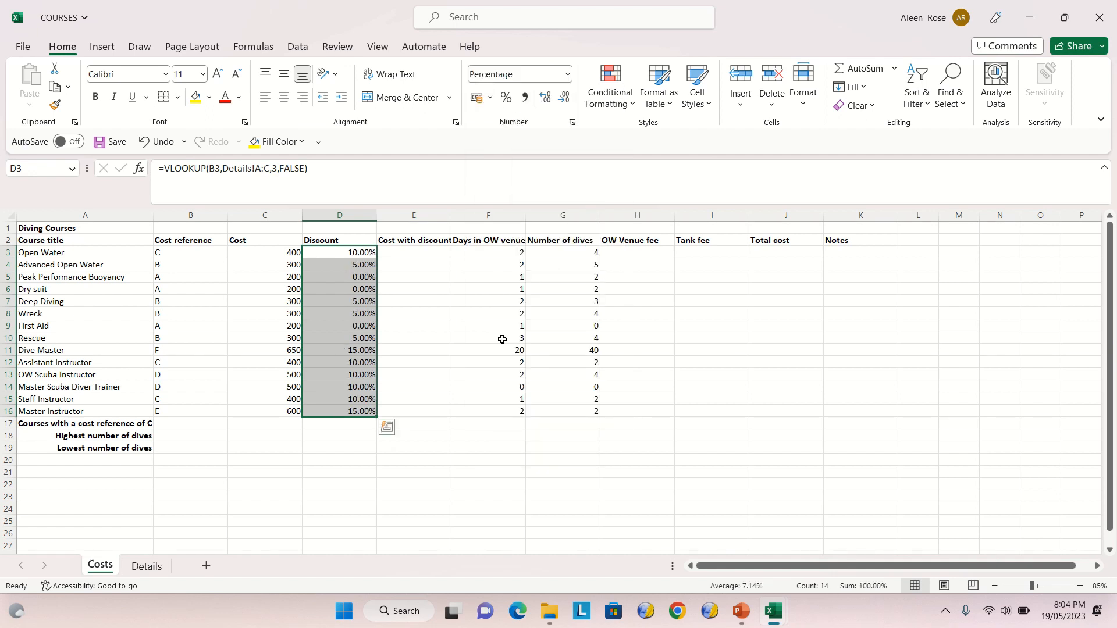
Enter the formula =C3-(D3*C3) in Cost with discount cell E3.
{"action": "left_click", "coordinate": [399, 253]}
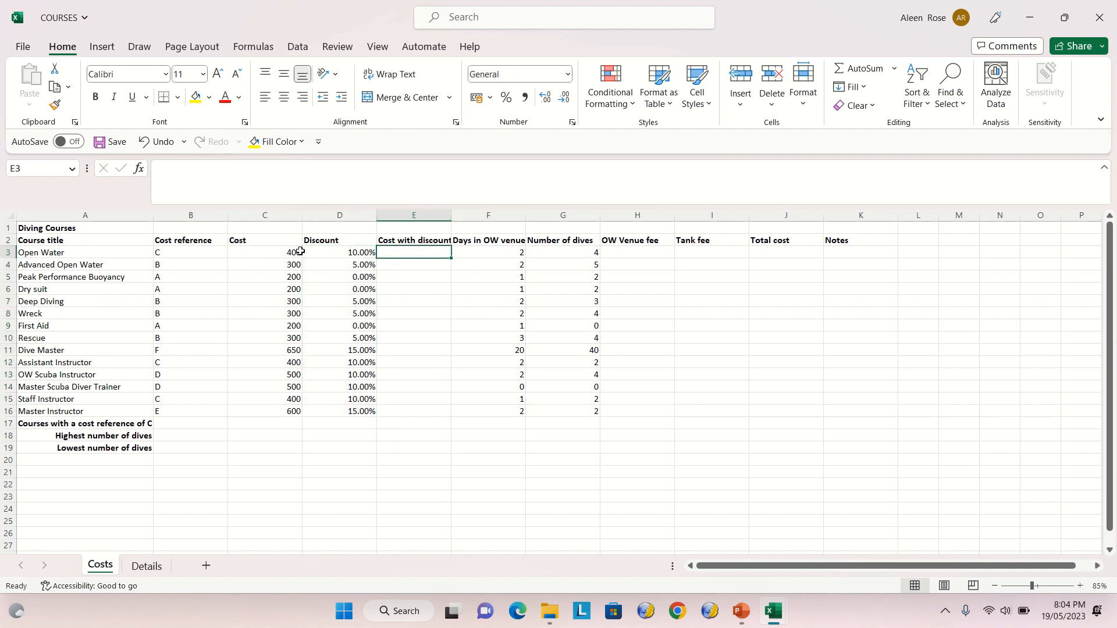
{"action": "type", "text": "="}
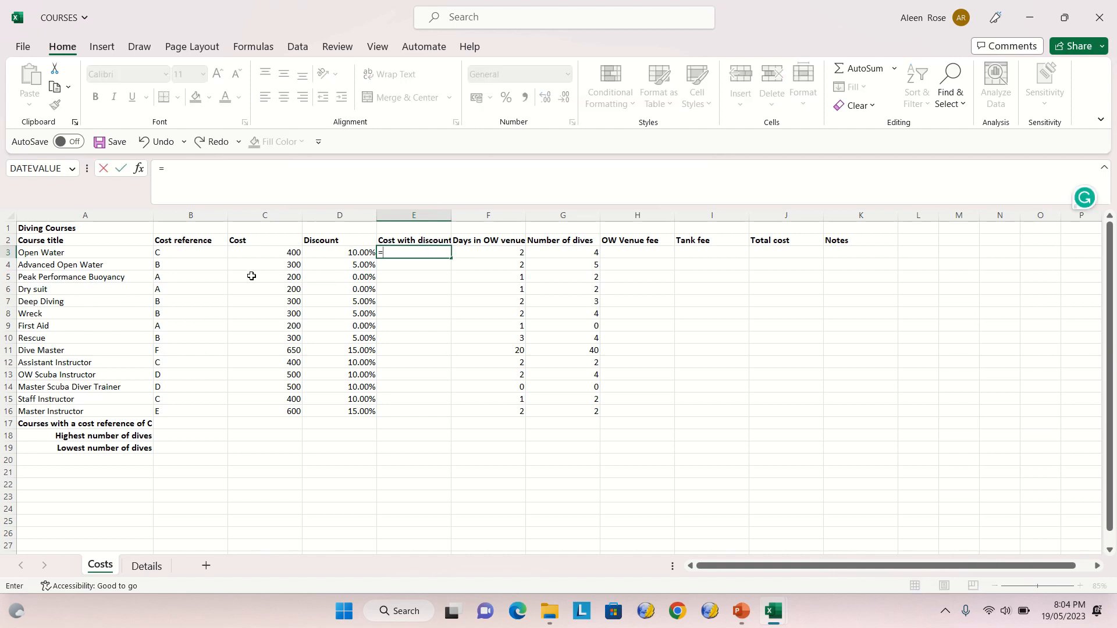
{"action": "left_click", "coordinate": [257, 252]}
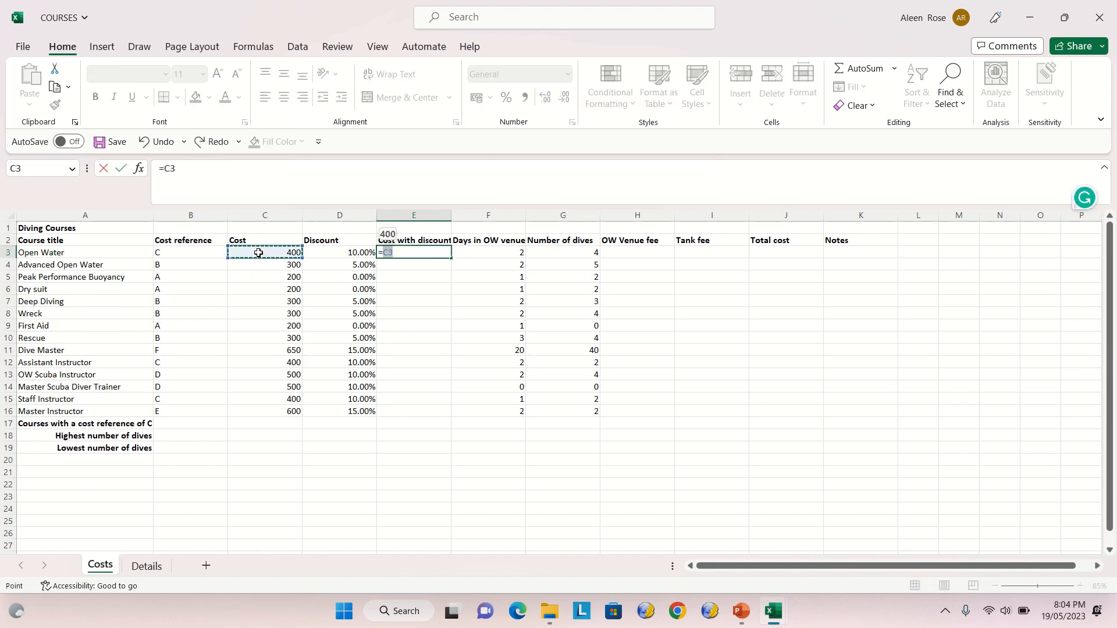
{"action": "type", "text": "-"}
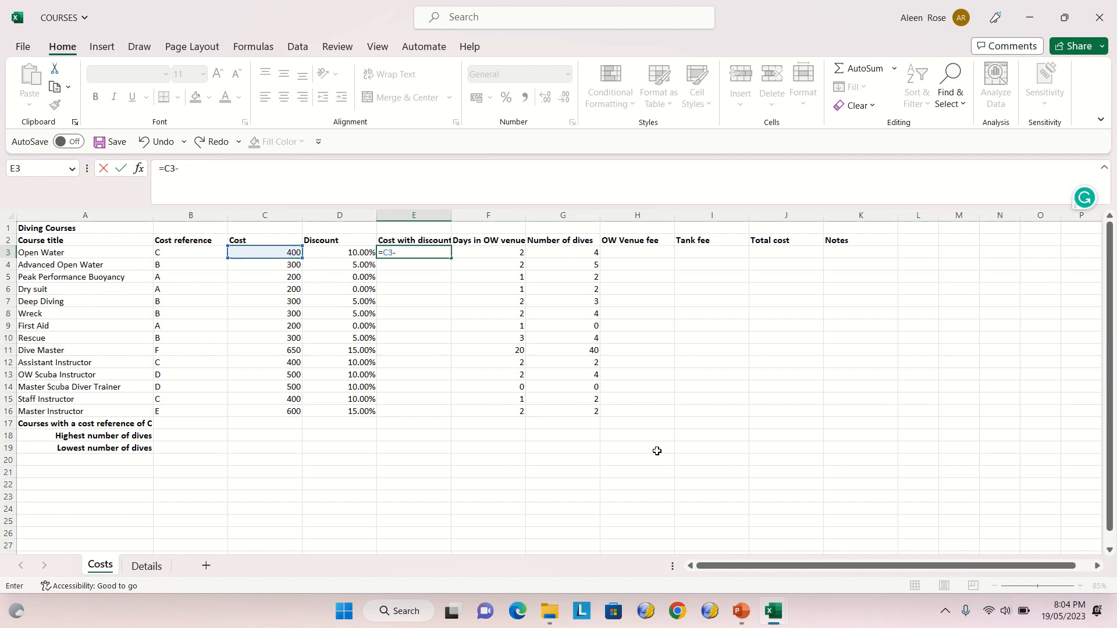
{"action": "type", "text": "("}
{"action": "left_click", "coordinate": [346, 255]}
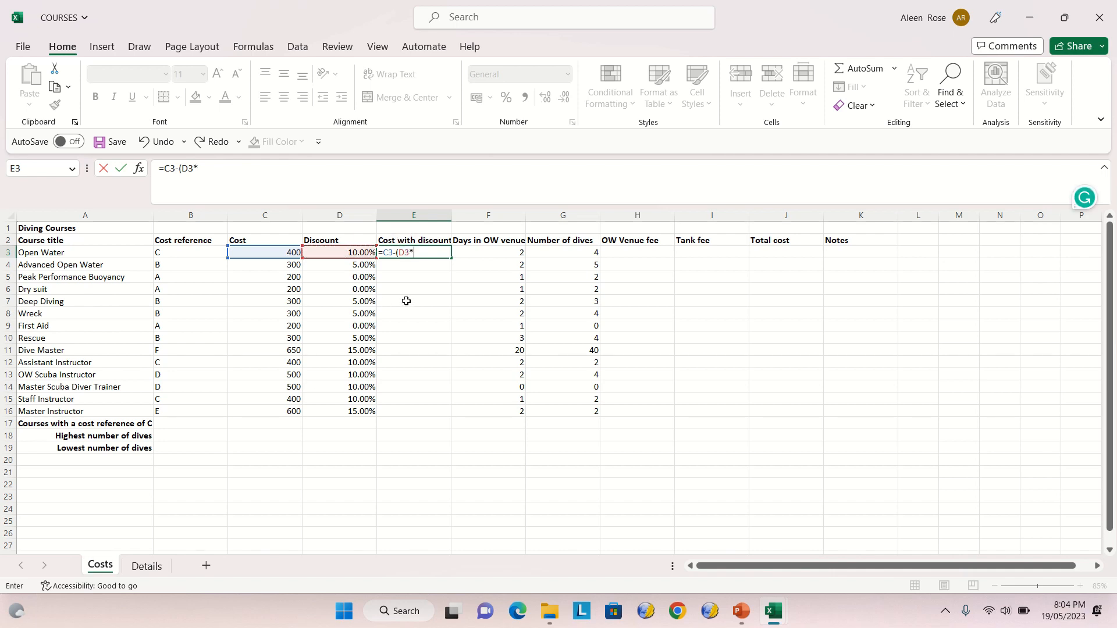
{"action": "left_click", "coordinate": [262, 254]}
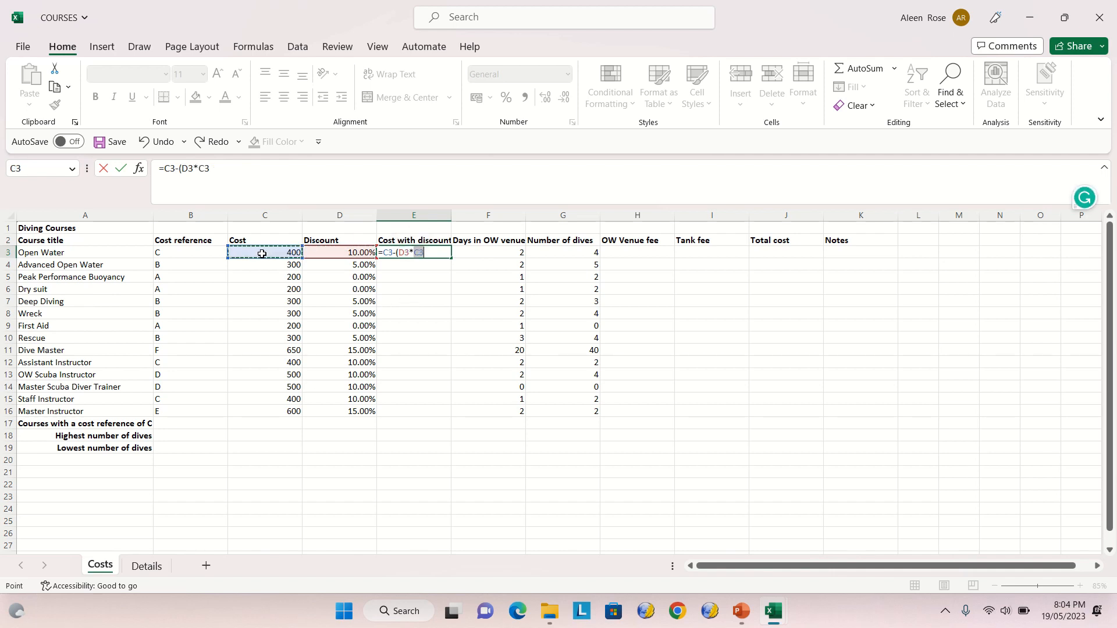
{"action": "type", "text": ")"}
{"action": "key", "text": "Return"}
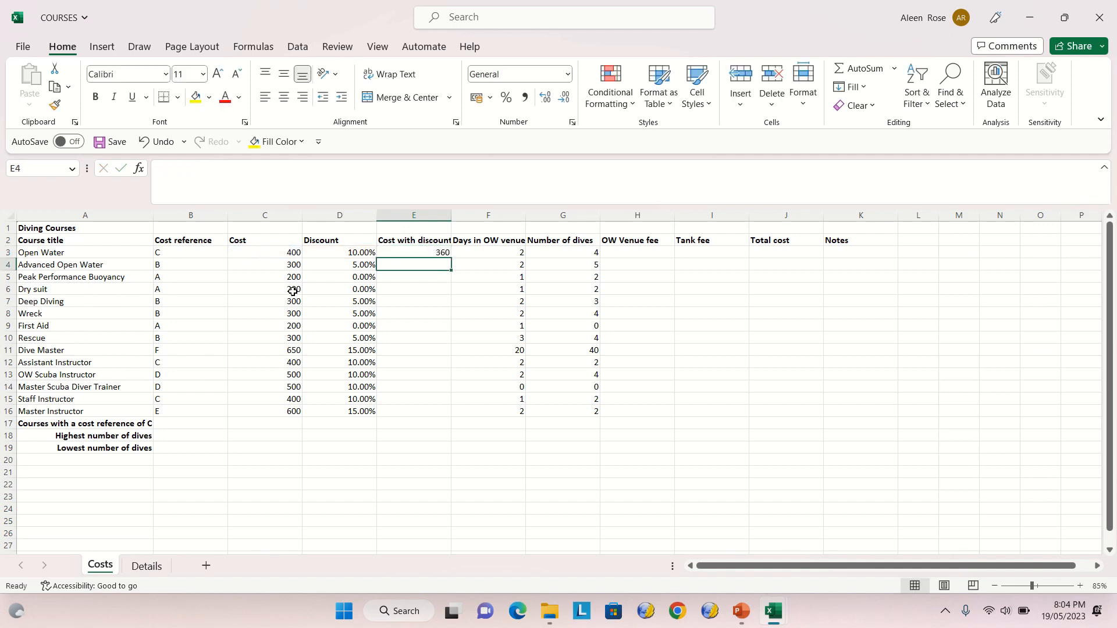
Review the formulas in C3, D3 and E3, and fill the Cost with discount formula down from E3 through E16.
{"action": "left_click", "coordinate": [416, 250]}
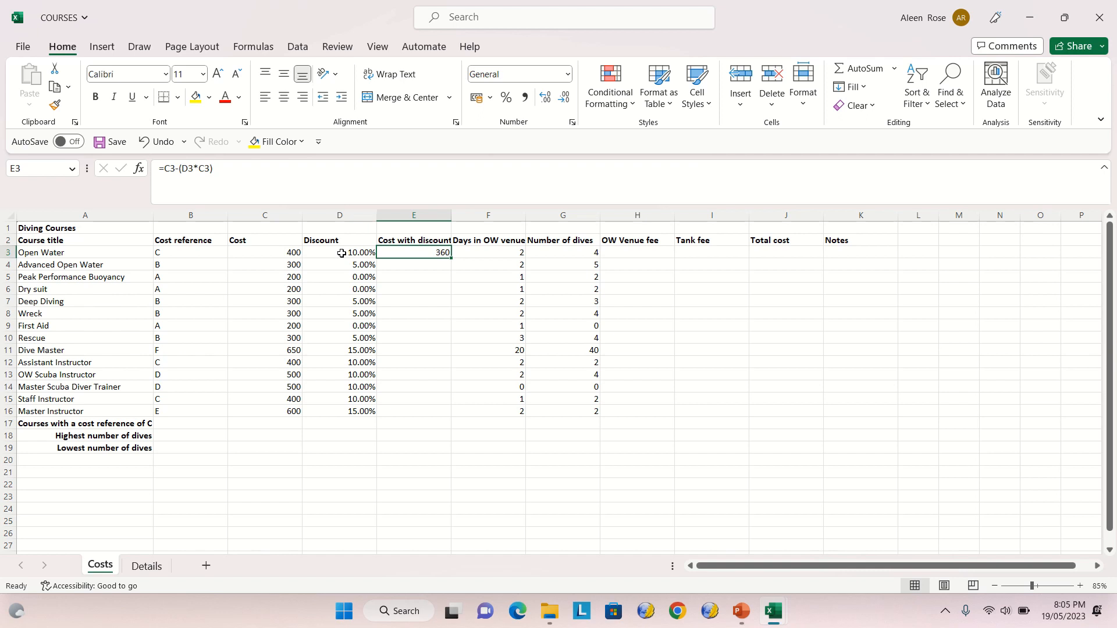
{"action": "left_click", "coordinate": [257, 251]}
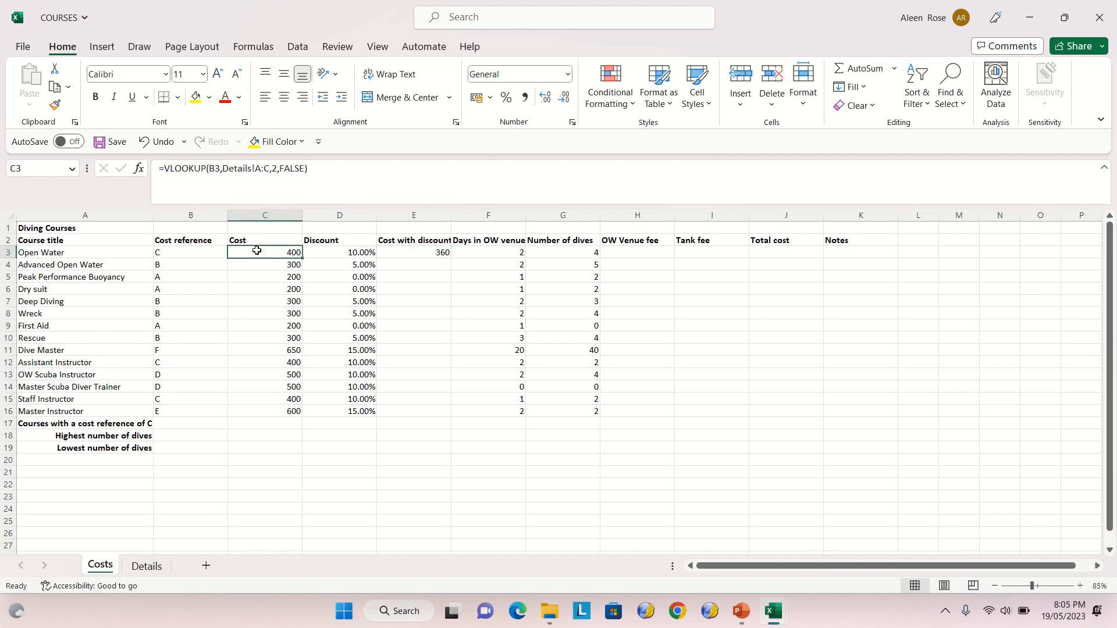
{"action": "left_click", "coordinate": [162, 251]}
{"action": "left_click", "coordinate": [251, 254]}
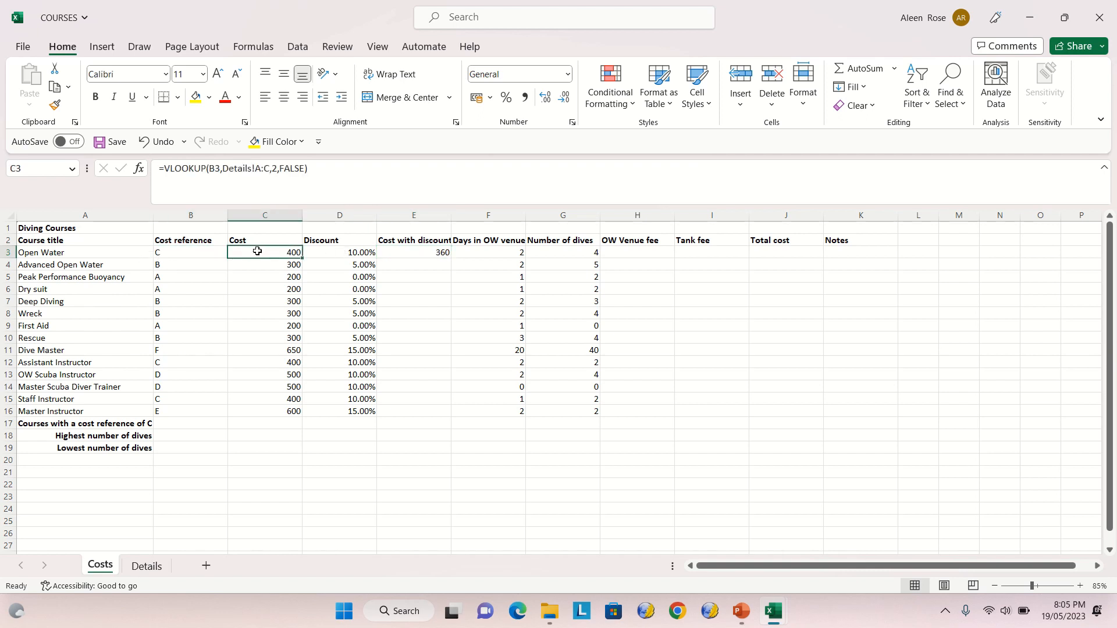
{"action": "left_click", "coordinate": [321, 252]}
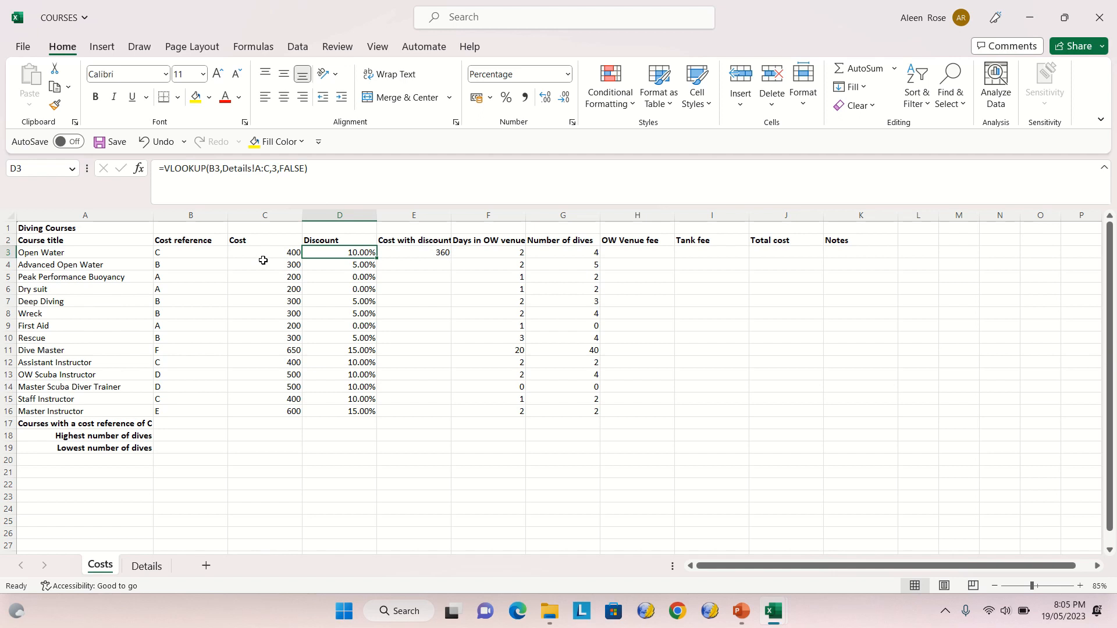
{"action": "left_click", "coordinate": [409, 254]}
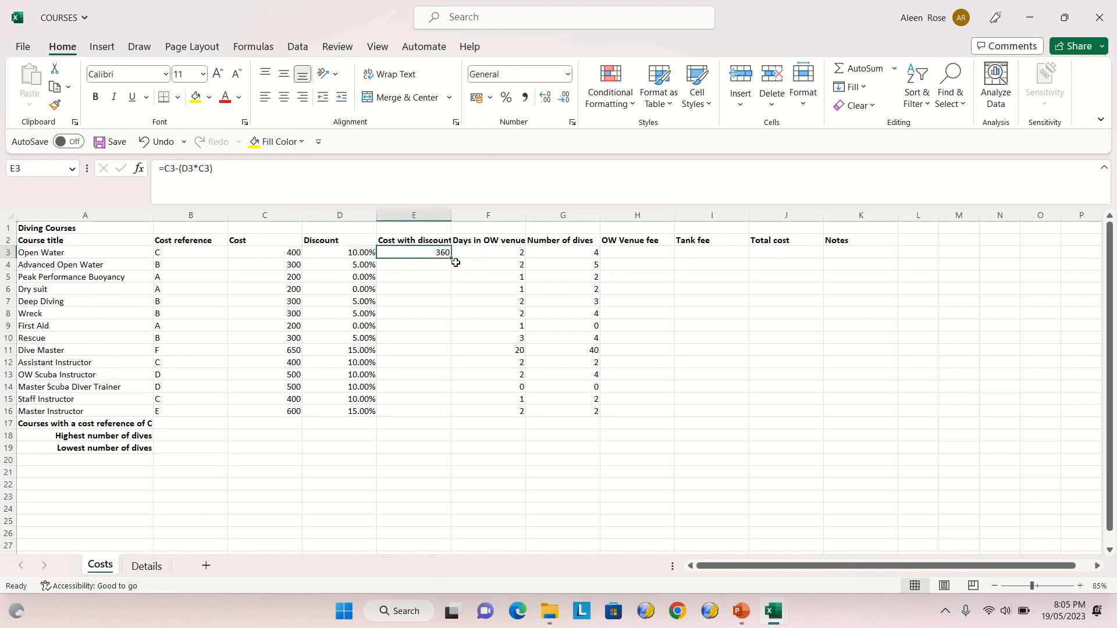
{"action": "left_click_drag", "start_coordinate": [452, 257], "coordinate": [451, 419]}
{"action": "left_click", "coordinate": [492, 302]}
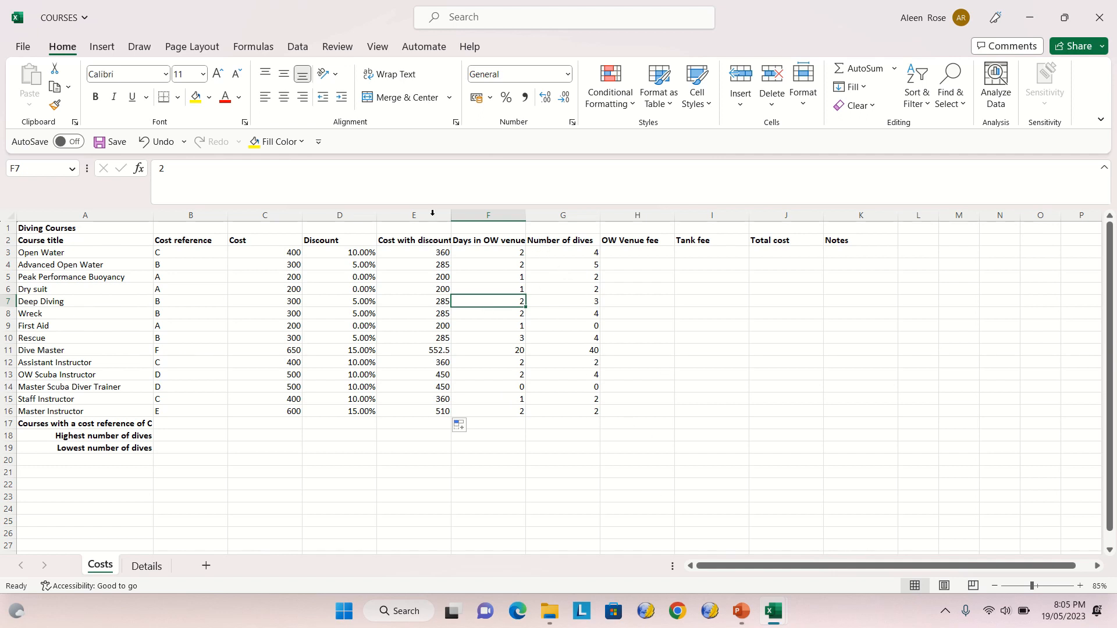
Enter =F3*Details!D10 in OW Venue fee cell H3, multiplying the days by the venue fee on the Details sheet.
{"action": "left_click", "coordinate": [636, 252]}
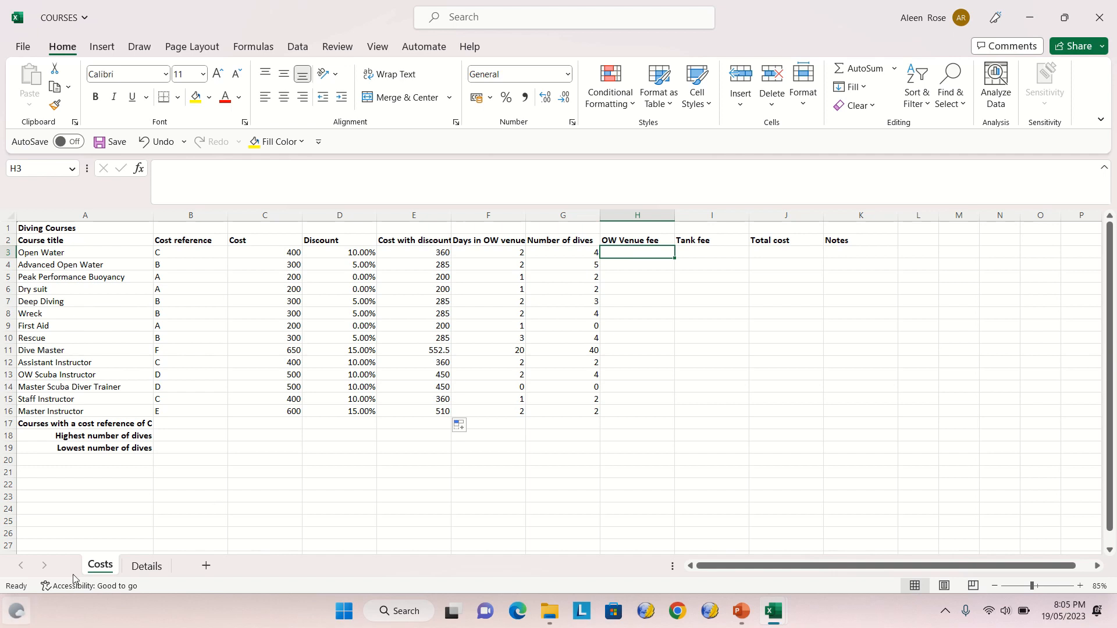
{"action": "left_click", "coordinate": [145, 566]}
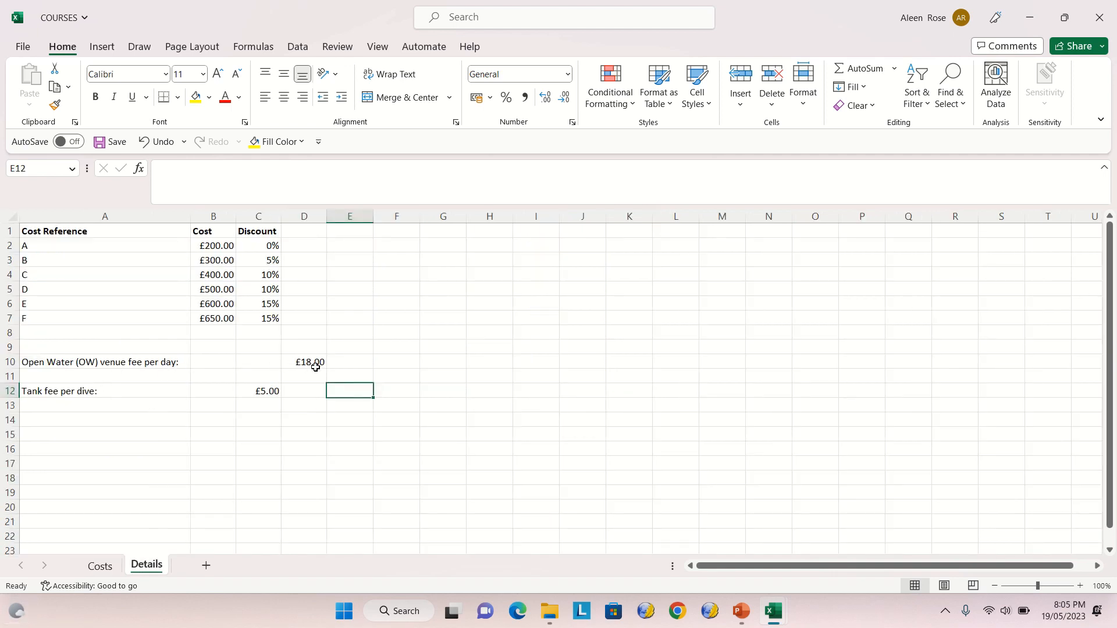
{"action": "left_click", "coordinate": [101, 568]}
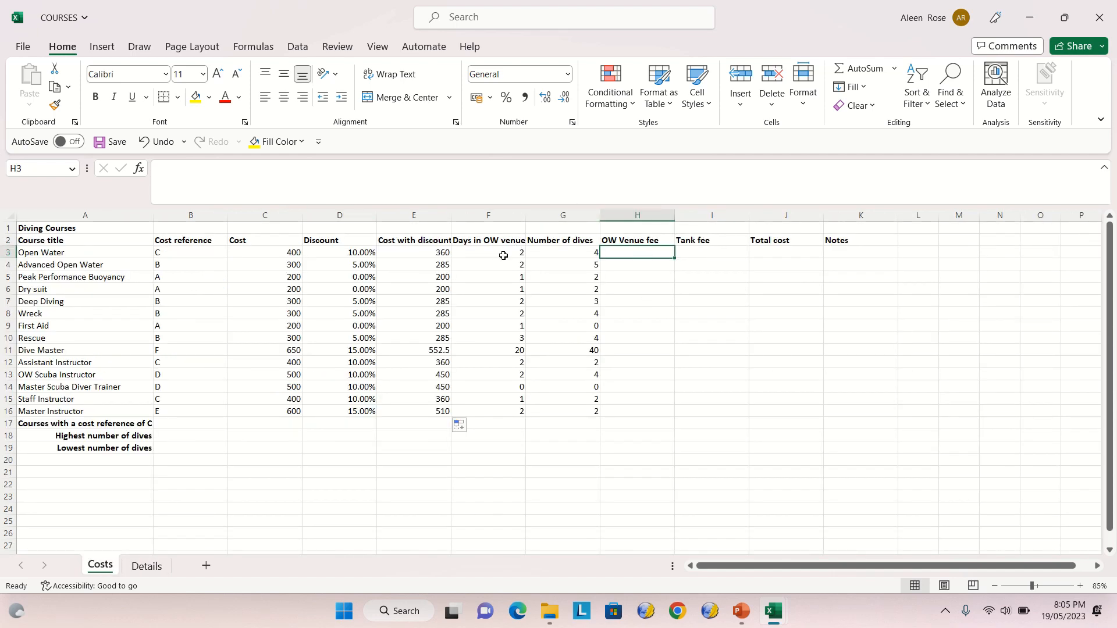
{"action": "type", "text": "="}
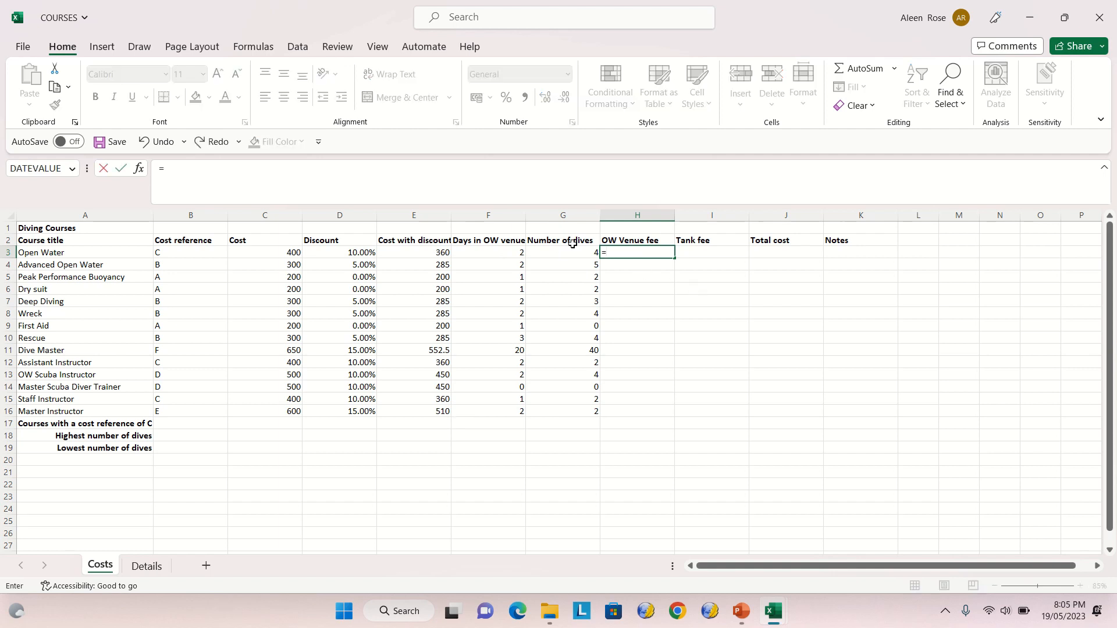
{"action": "left_click", "coordinate": [509, 251]}
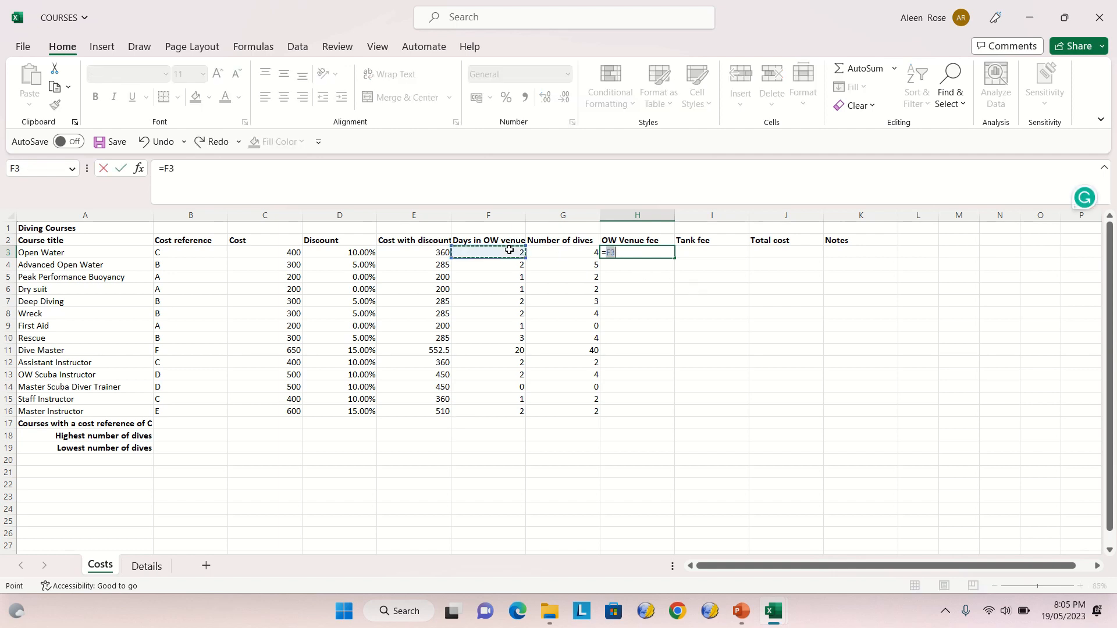
{"action": "type", "text": "*"}
{"action": "left_click", "coordinate": [145, 566]}
{"action": "left_click", "coordinate": [308, 365]}
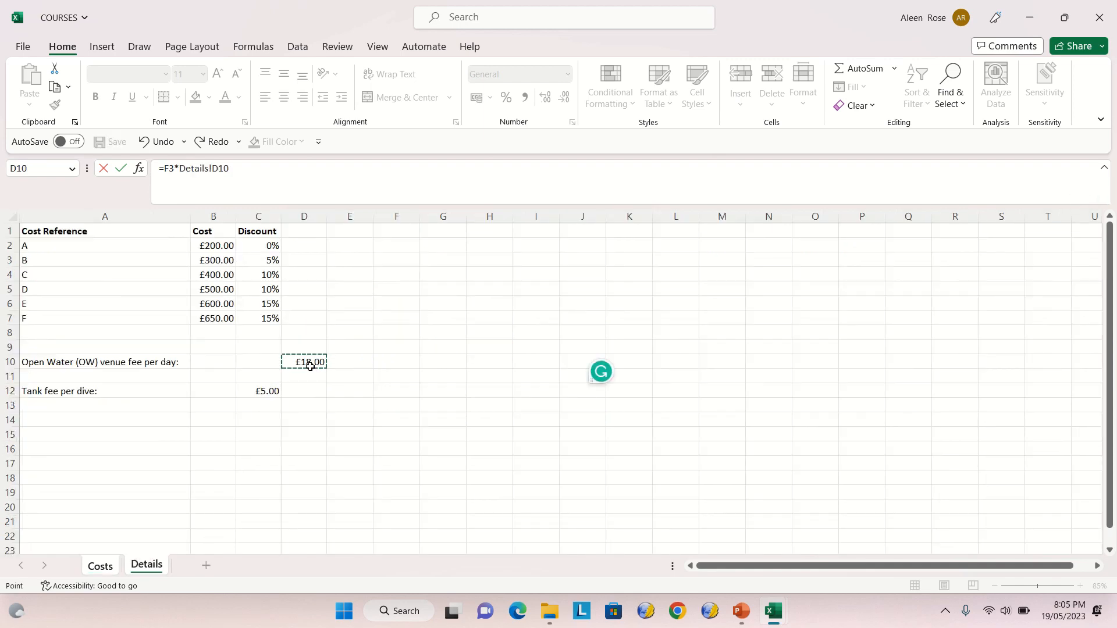
{"action": "key", "text": "Return"}
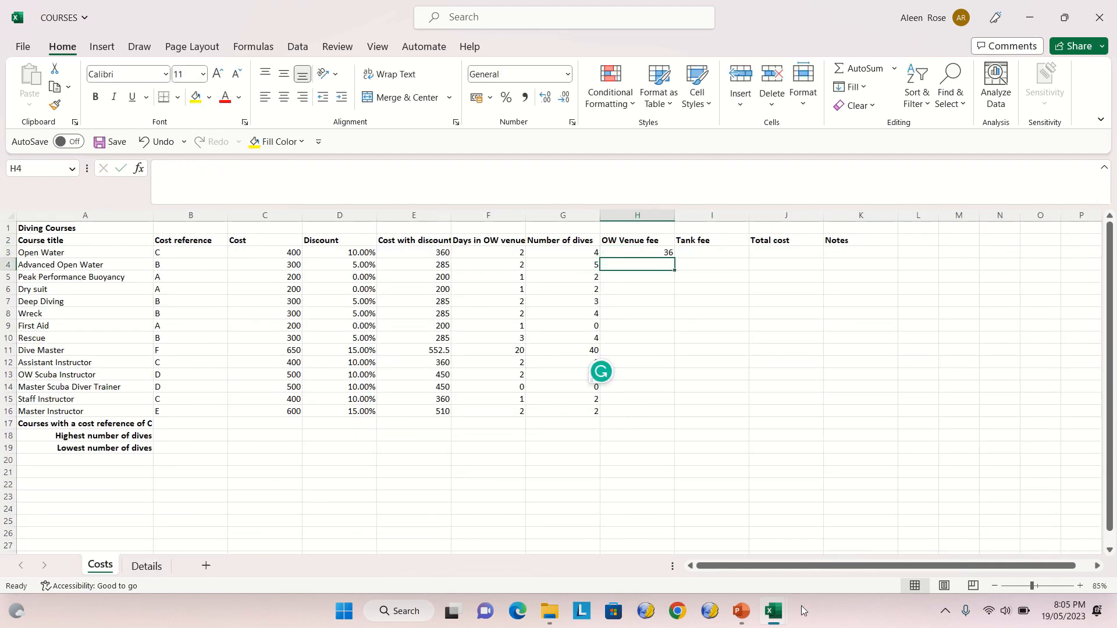
Try to fill the OW Venue fee formula from H3 down through H16 and compare the formulas in H3 and H4.
{"action": "left_click", "coordinate": [661, 253]}
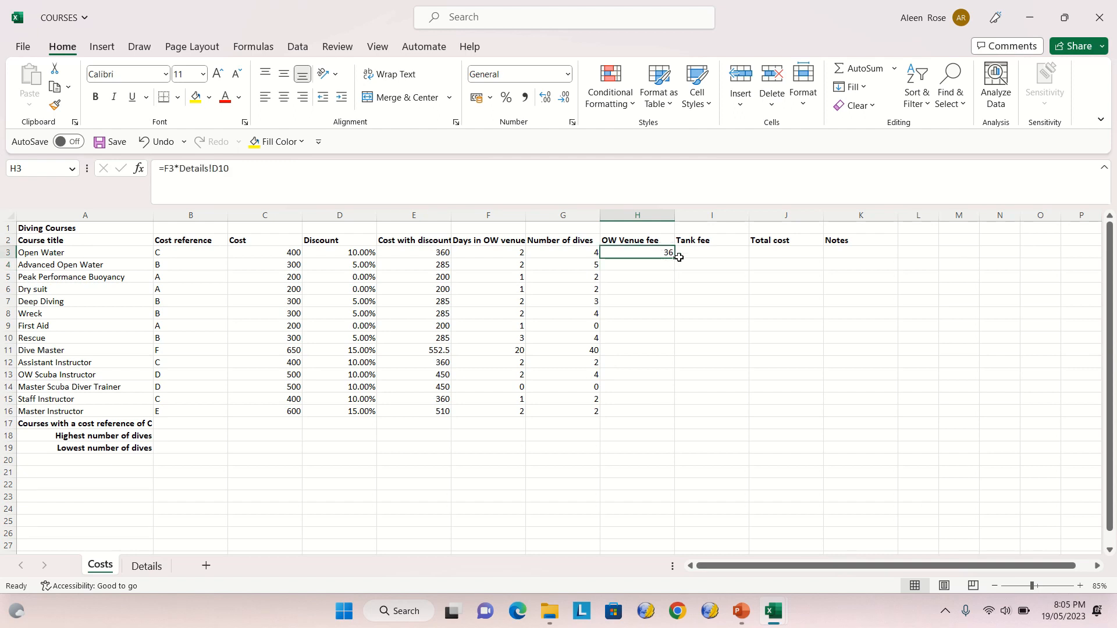
{"action": "left_click_drag", "start_coordinate": [677, 258], "coordinate": [648, 412]}
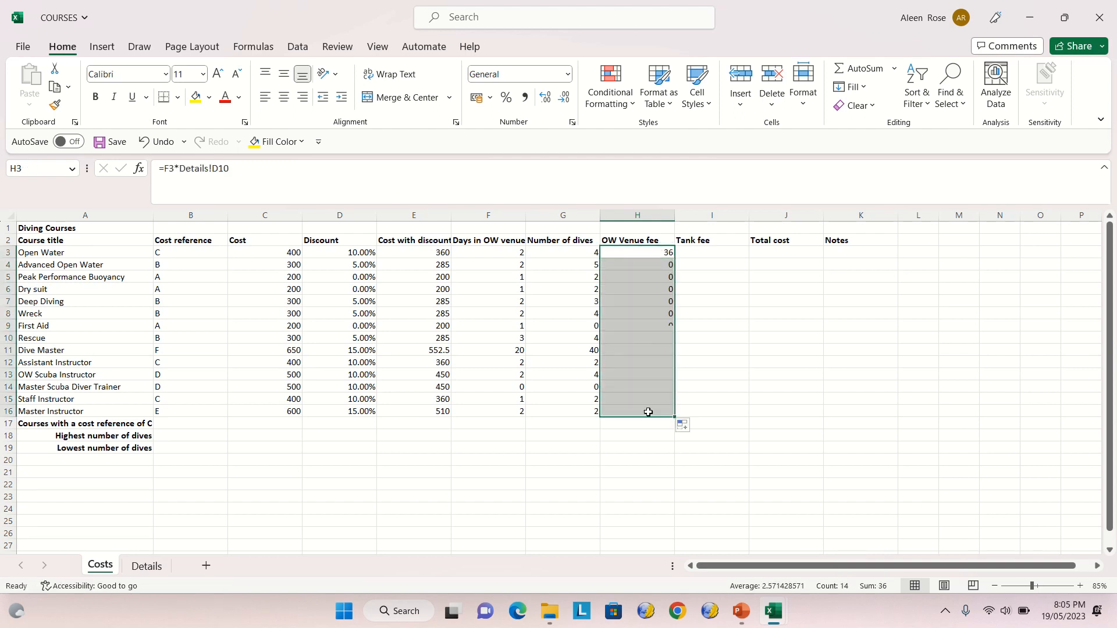
{"action": "left_click", "coordinate": [637, 266]}
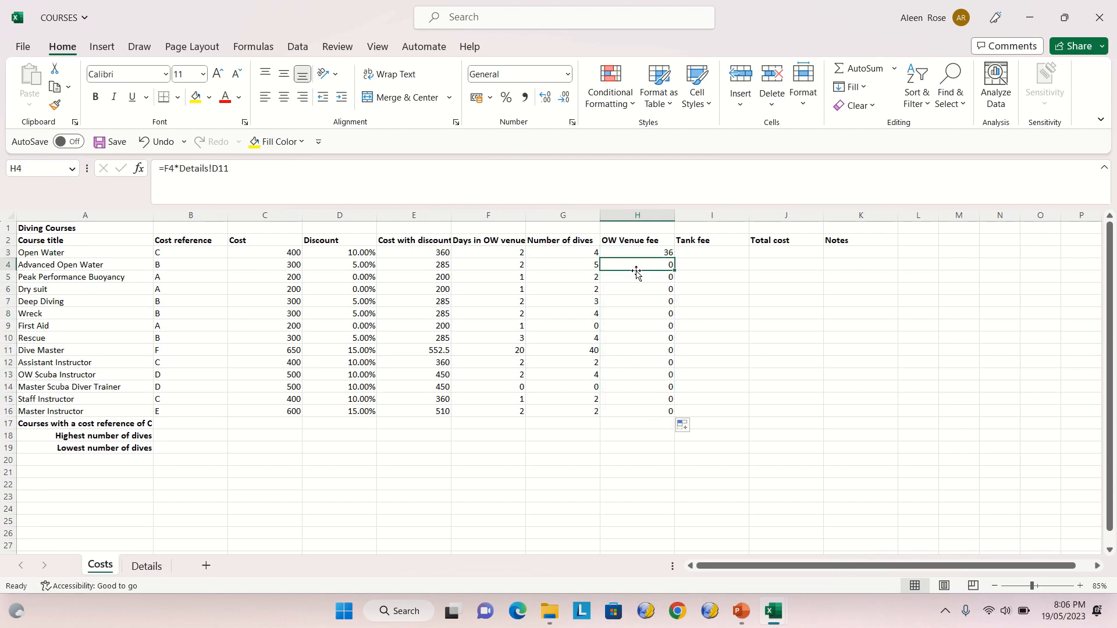
{"action": "left_click", "coordinate": [643, 252]}
{"action": "left_click", "coordinate": [641, 266]}
{"action": "left_click", "coordinate": [643, 252]}
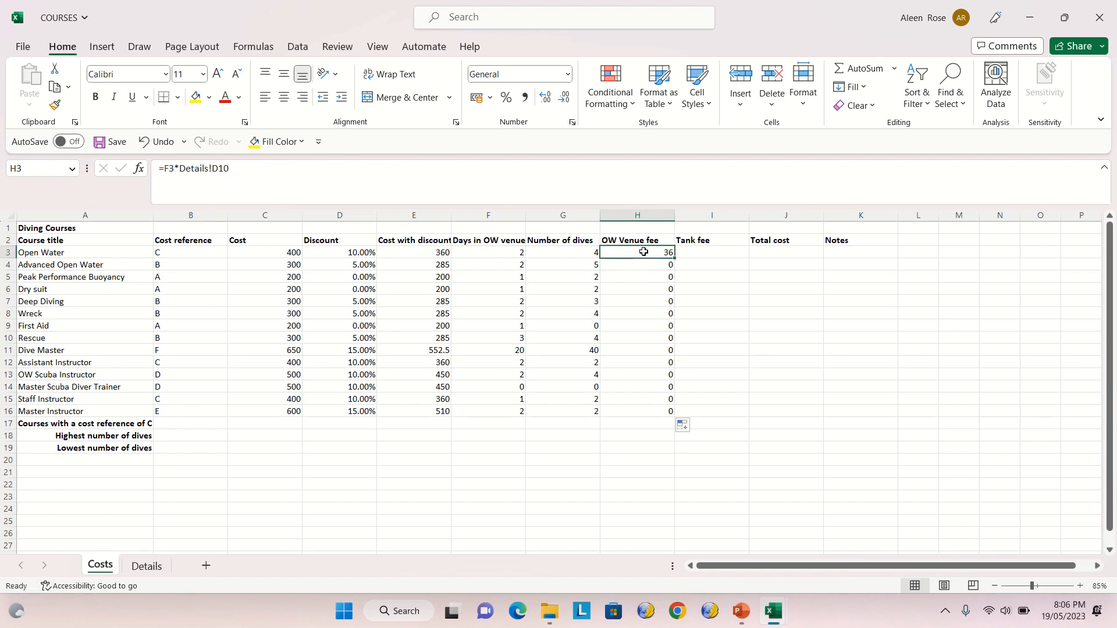
Check the venue fee per day cell D10 on the Details sheet against the OW Venue fee formulas on the Costs sheet.
{"action": "left_click", "coordinate": [144, 567]}
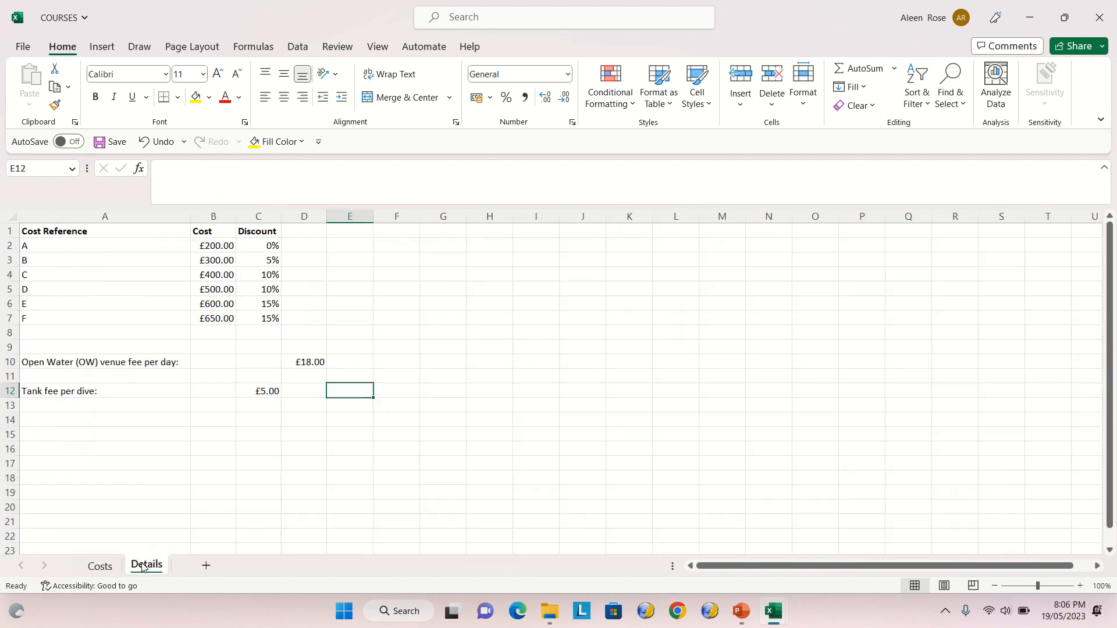
{"action": "left_click", "coordinate": [288, 362]}
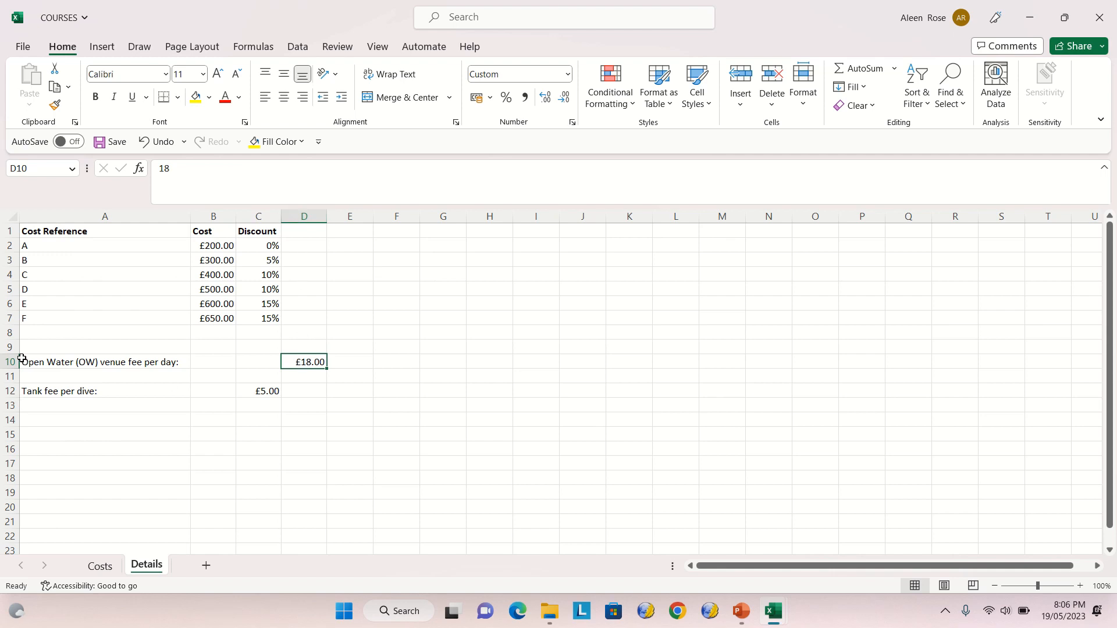
{"action": "left_click", "coordinate": [100, 566]}
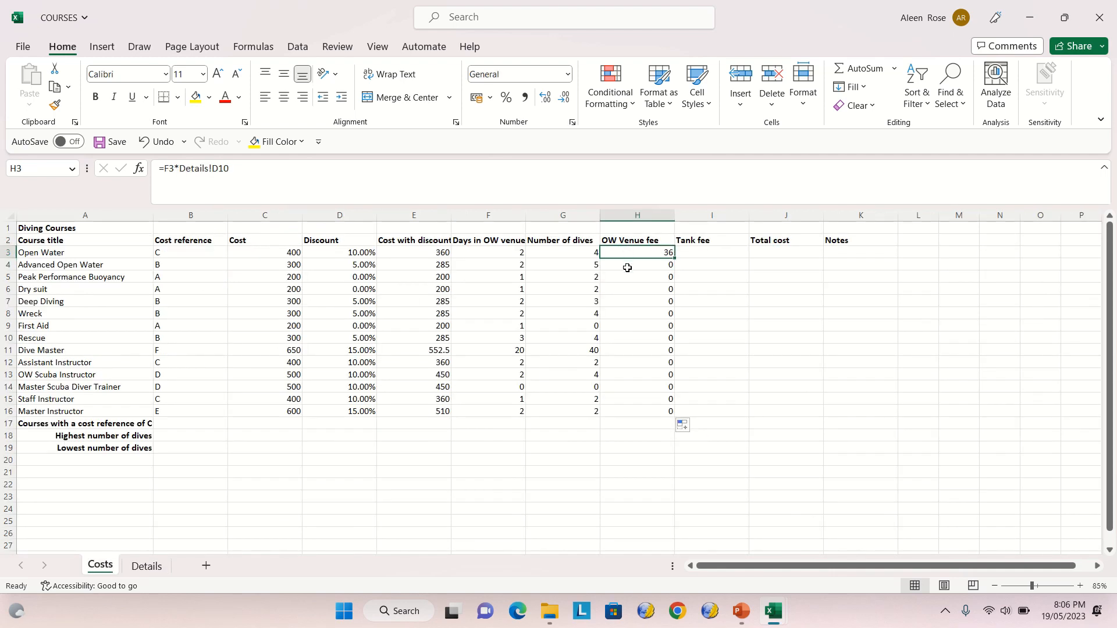
{"action": "left_click", "coordinate": [147, 567]}
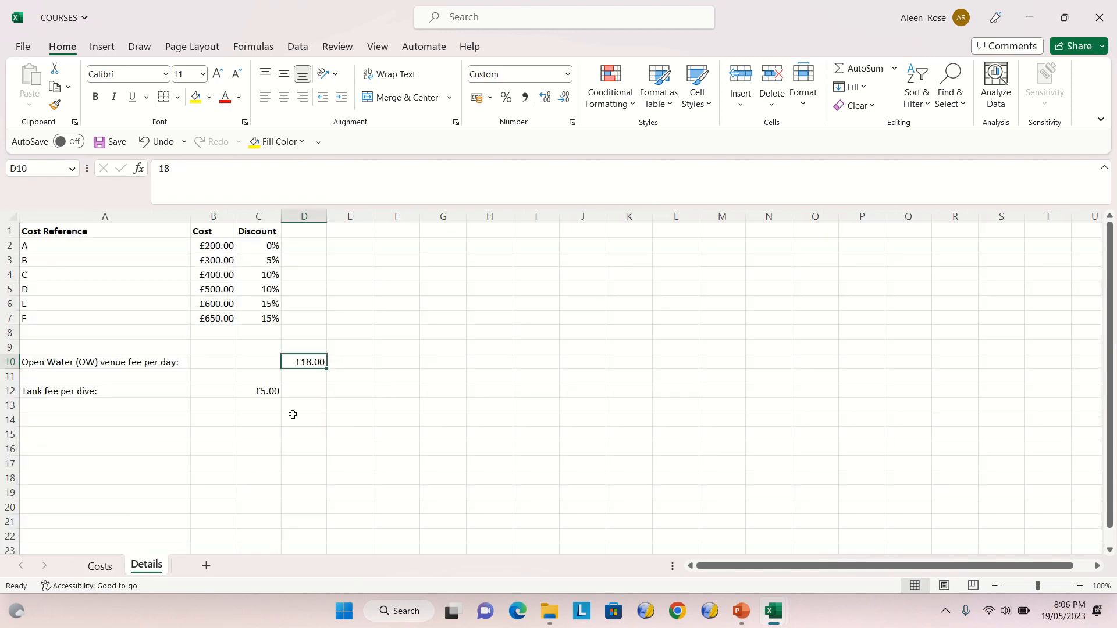
{"action": "left_click", "coordinate": [99, 566]}
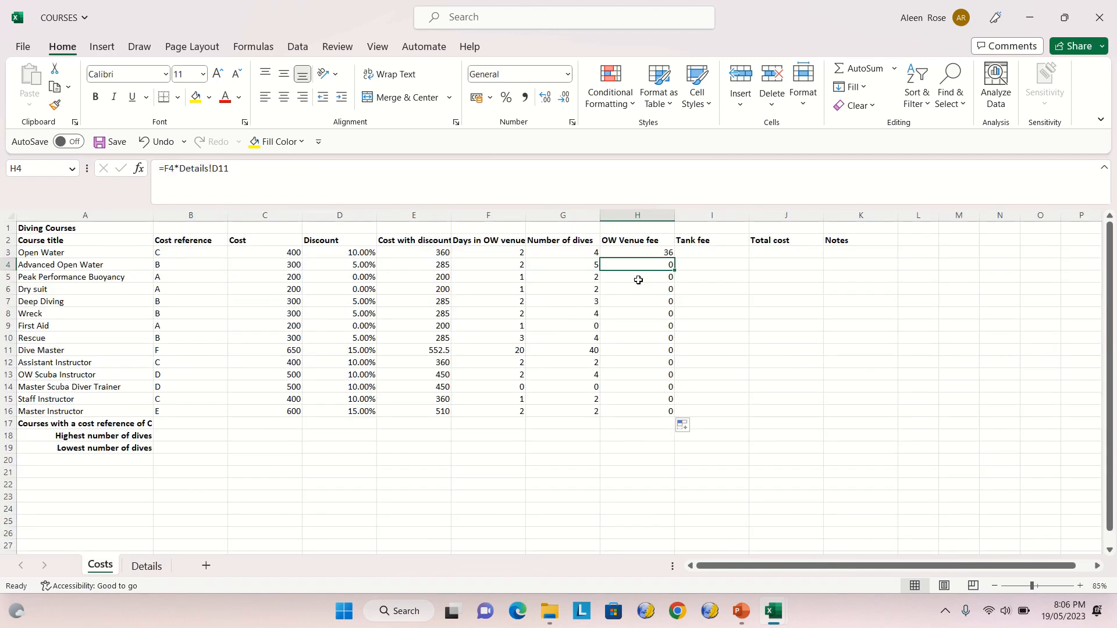
Change the OW Venue fee formula in H3 to =F3*Details!$D$10 so that the venue fee reference is absolute.
{"action": "left_click", "coordinate": [653, 250]}
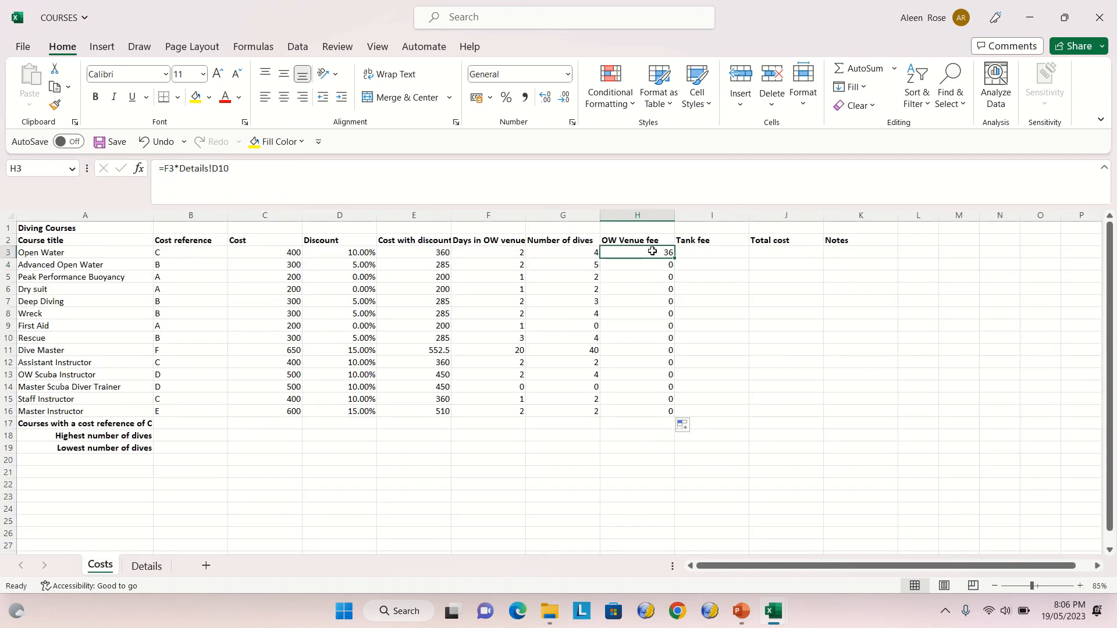
{"action": "left_click", "coordinate": [211, 169]}
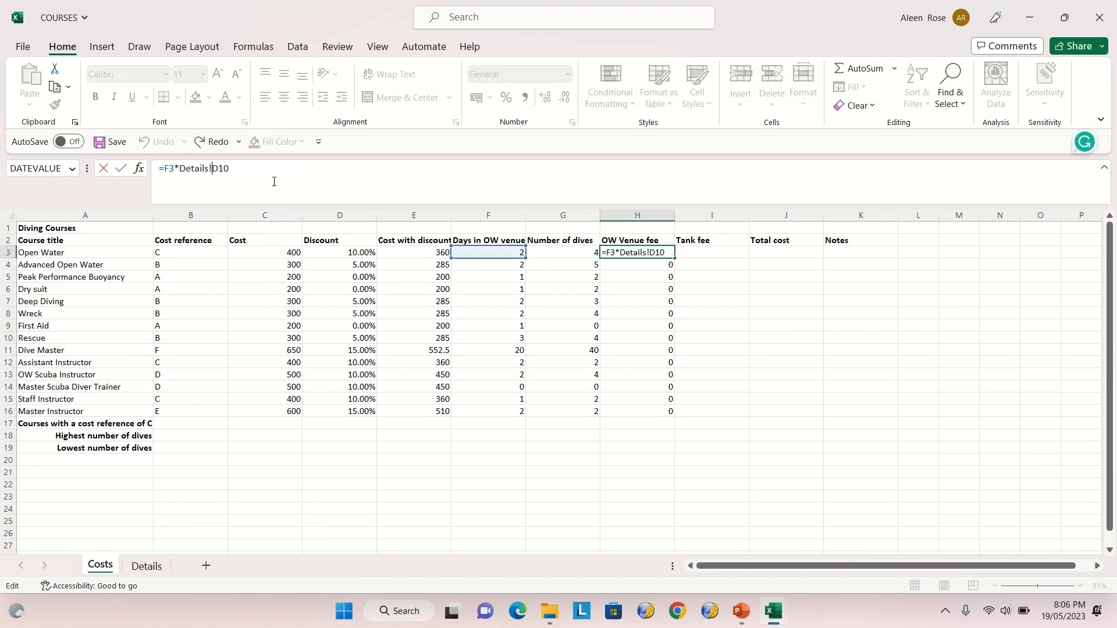
{"action": "type", "text": "$"}
{"action": "key", "text": "Right"}
{"action": "type", "text": "$"}
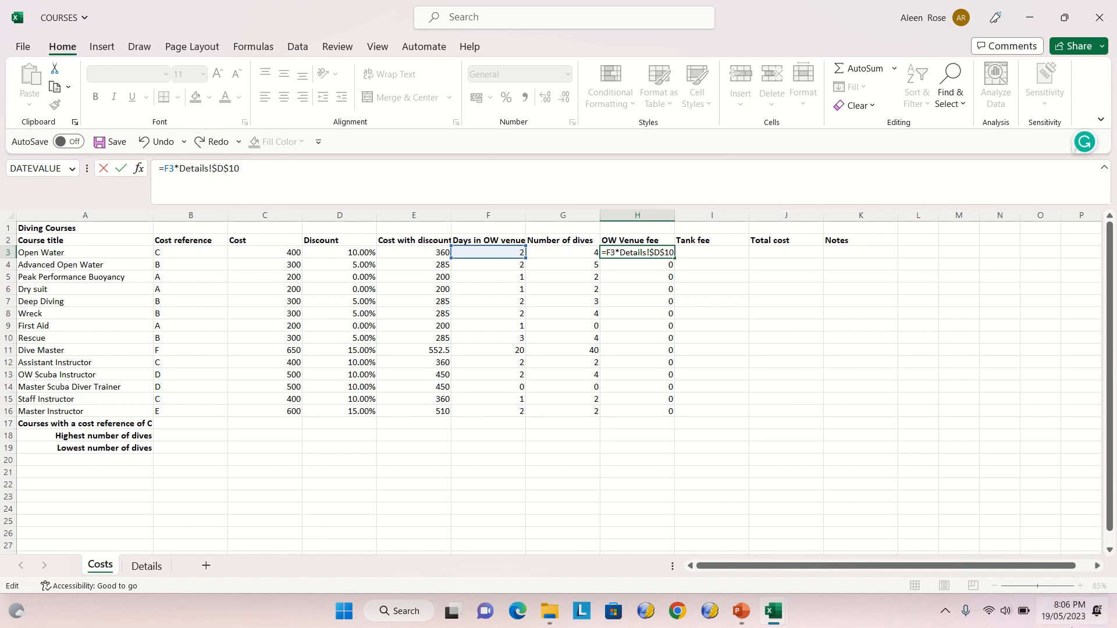
{"action": "key", "text": "Return"}
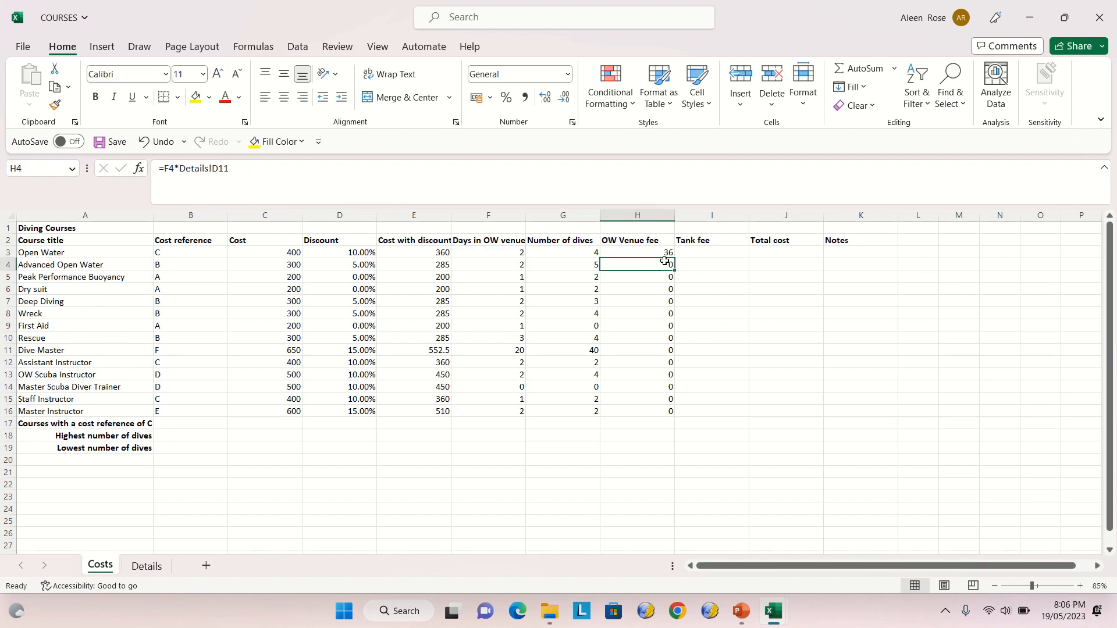
Fill the OW Venue fee formula from H3 down through H16 and check the Master Scuba Diver Trainer row.
{"action": "left_click", "coordinate": [640, 252]}
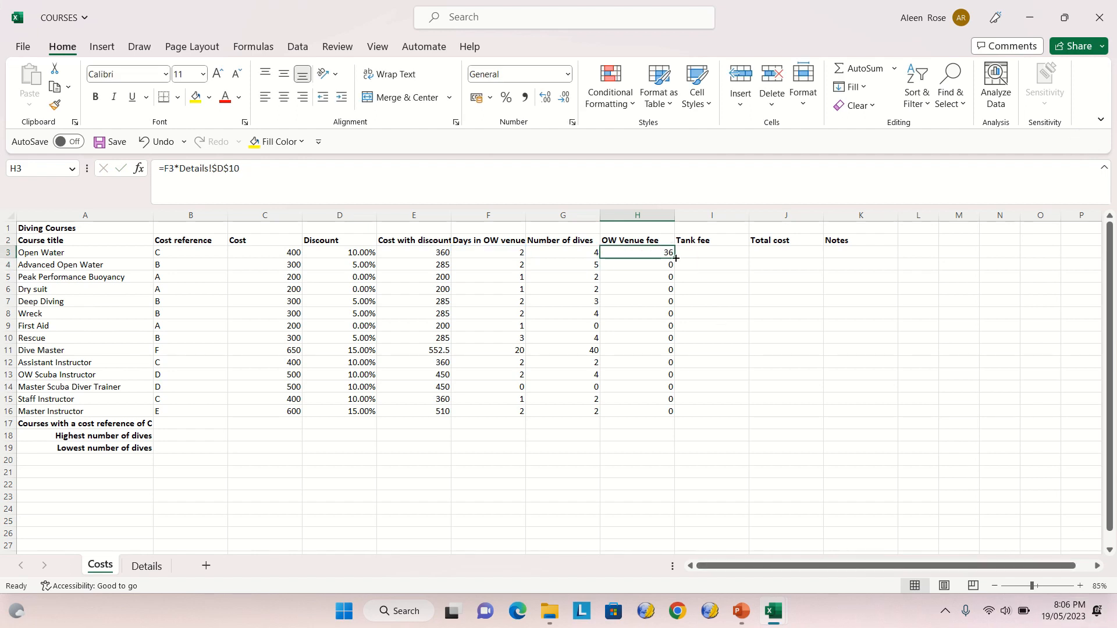
{"action": "left_click_drag", "start_coordinate": [675, 258], "coordinate": [675, 415]}
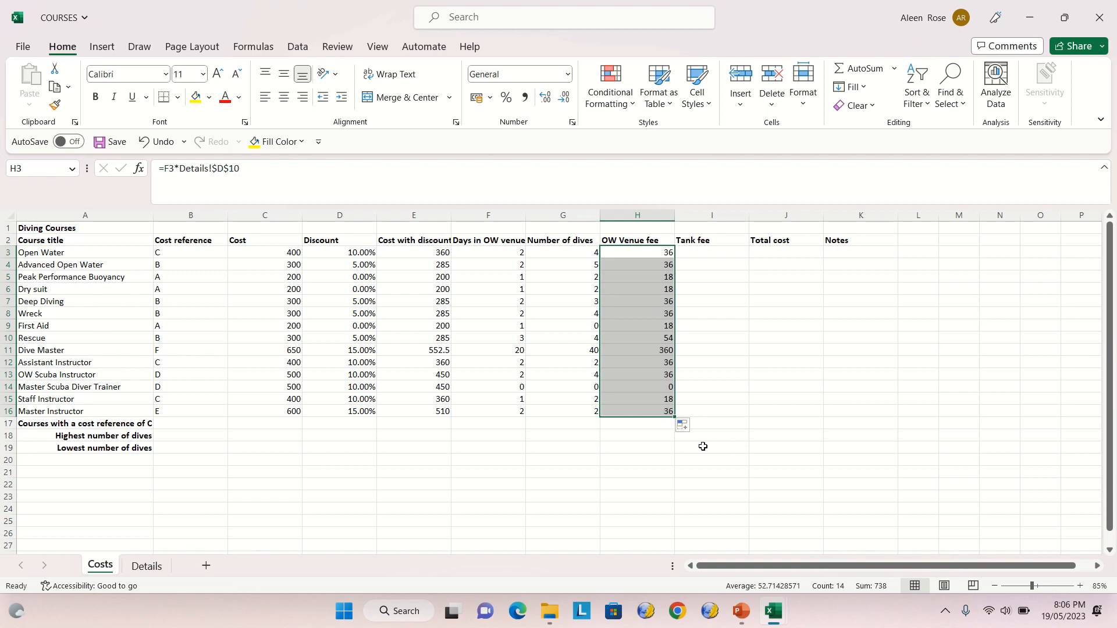
{"action": "left_click", "coordinate": [713, 399]}
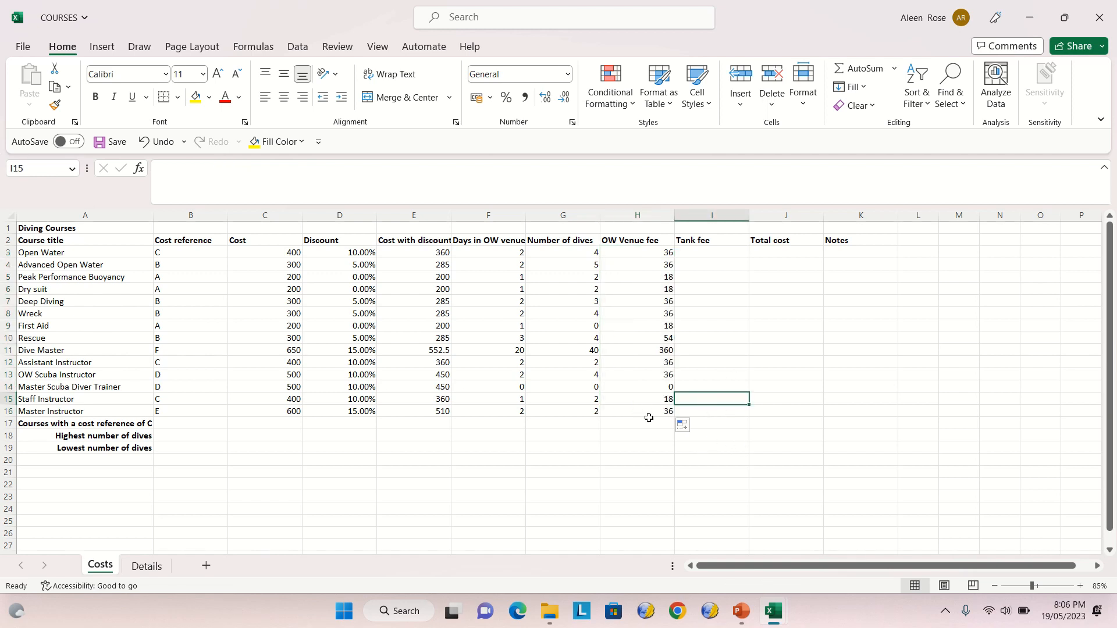
{"action": "left_click", "coordinate": [656, 389]}
{"action": "left_click", "coordinate": [581, 390]}
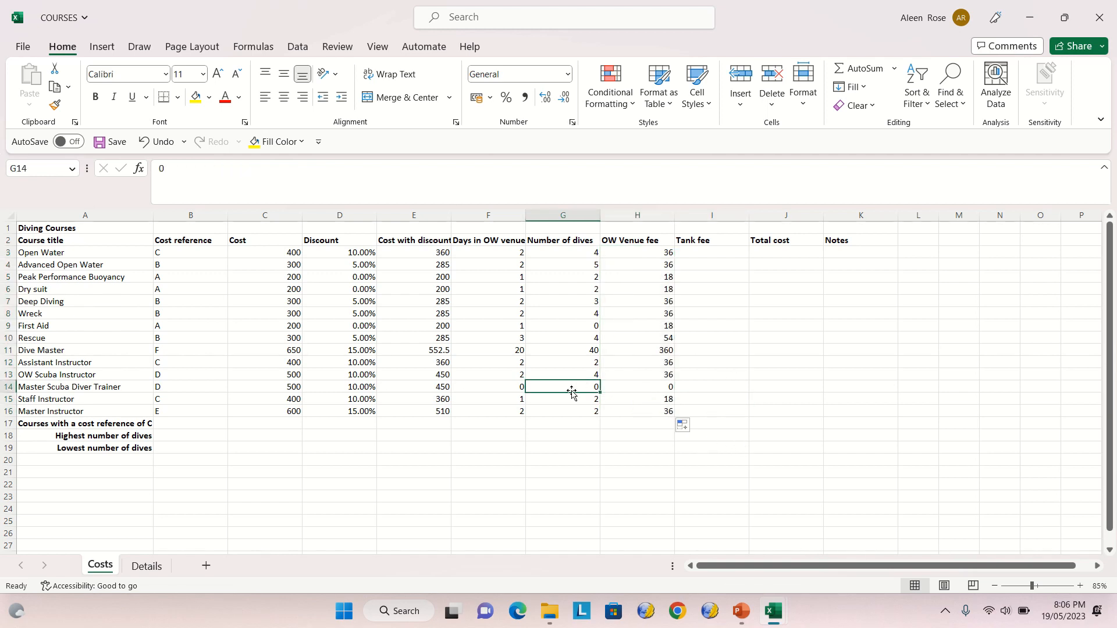
{"action": "left_click", "coordinate": [498, 385]}
{"action": "left_click", "coordinate": [631, 385]}
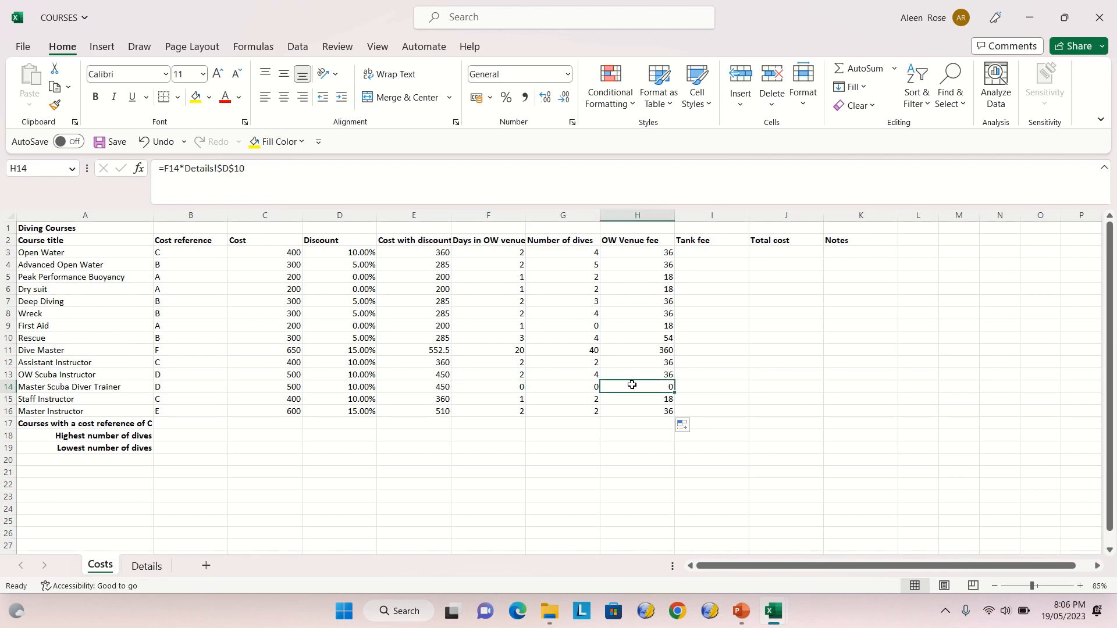
Enter =G3*Details!C12 in Tank fee cell I3, multiplying the number of dives by the tank fee on the Details sheet.
{"action": "left_click", "coordinate": [146, 567]}
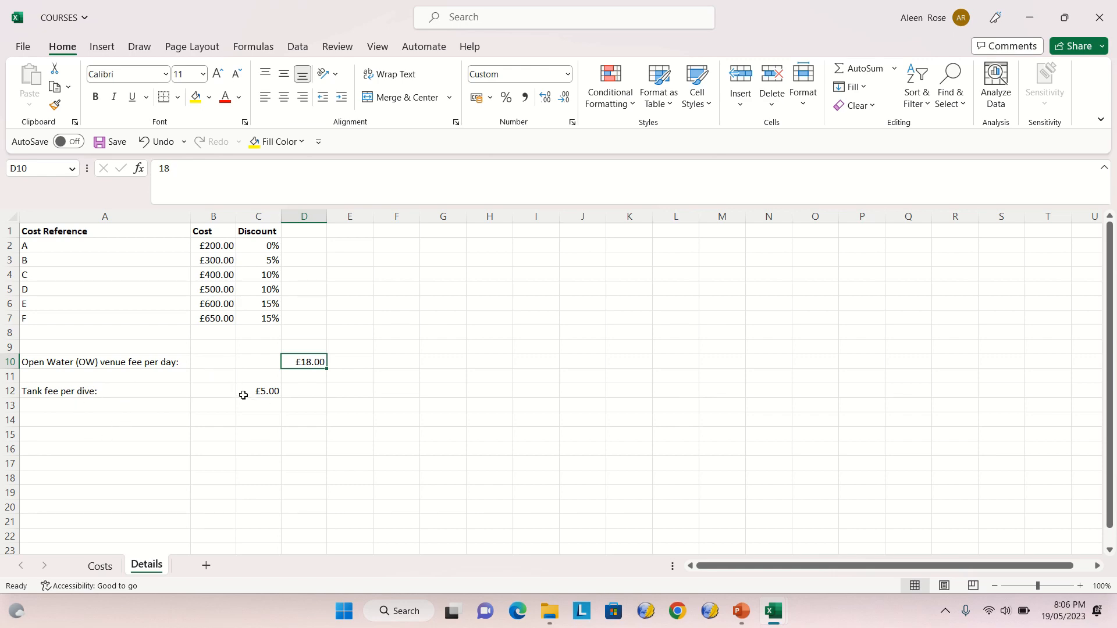
{"action": "left_click", "coordinate": [102, 567]}
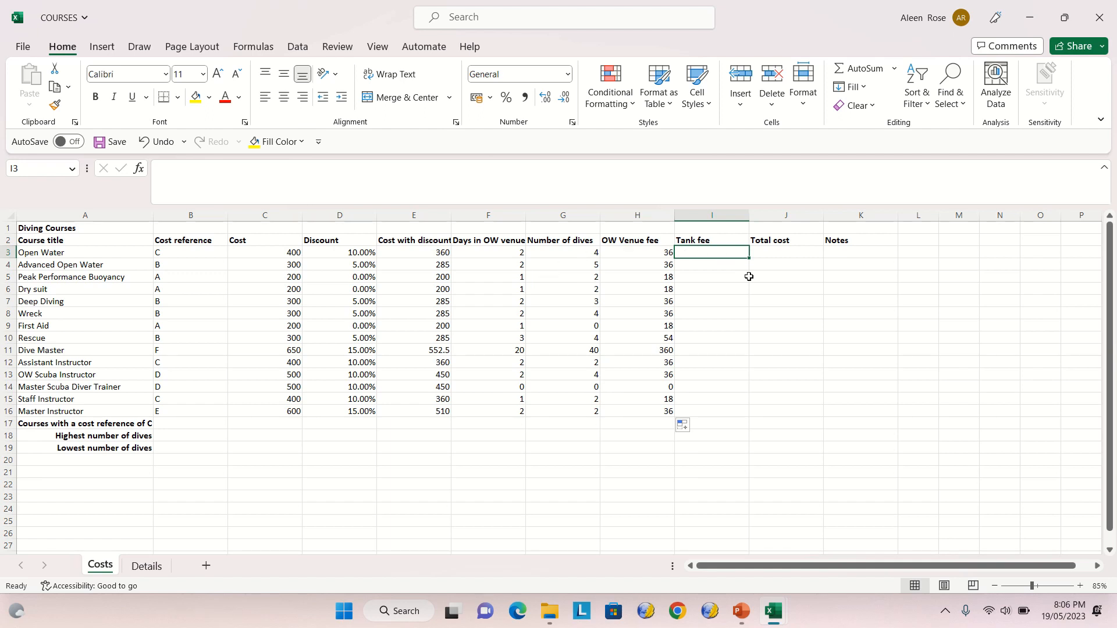
{"action": "type", "text": "="}
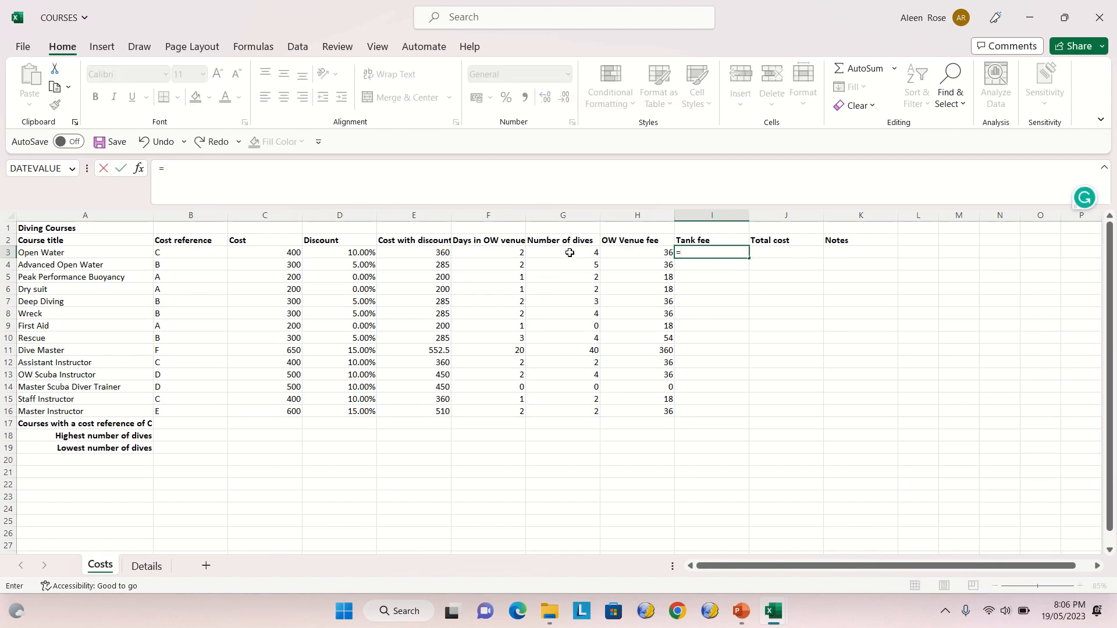
{"action": "left_click", "coordinate": [569, 252]}
{"action": "type", "text": "*"}
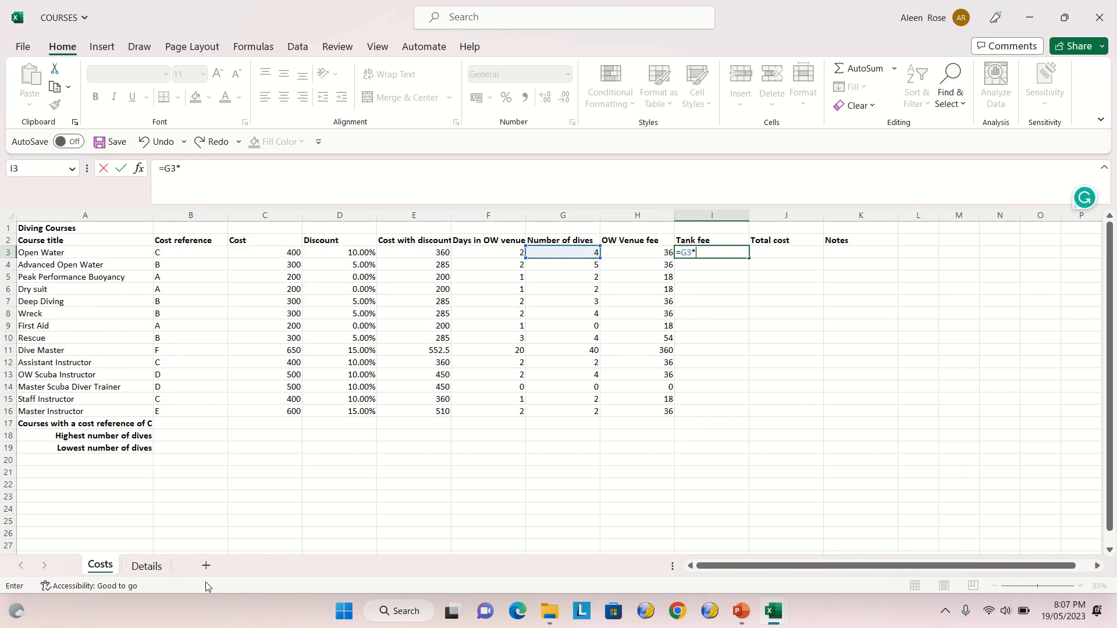
{"action": "left_click", "coordinate": [146, 566]}
{"action": "left_click", "coordinate": [271, 390]}
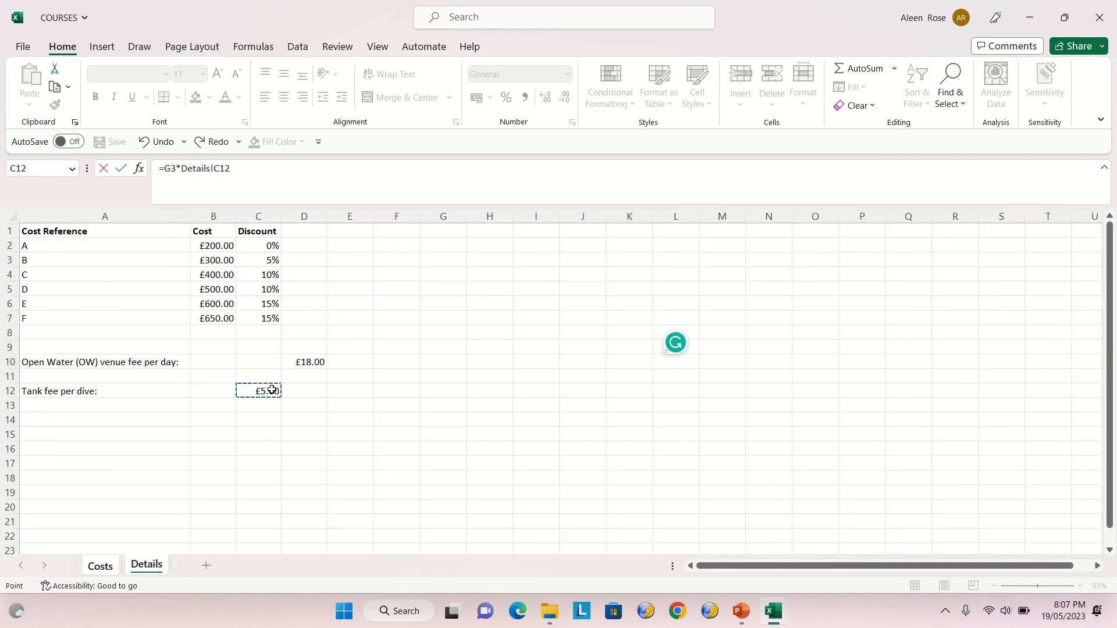
{"action": "left_click", "coordinate": [93, 564]}
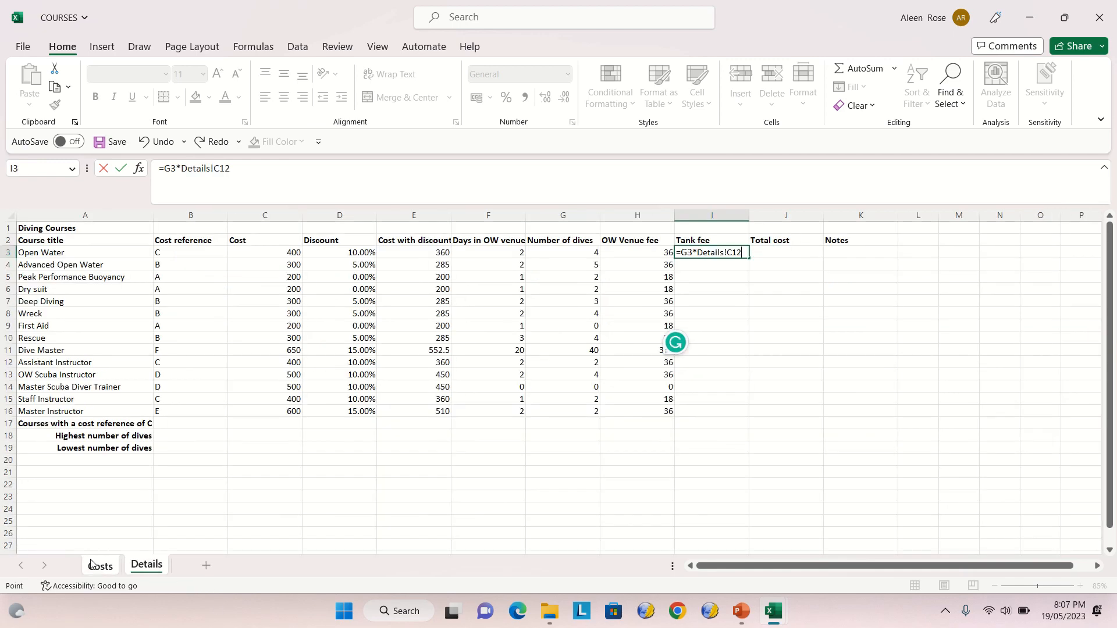
{"action": "key", "text": "Return"}
Make the tank fee reference absolute in I3 as =G3*Details!$C$12 and fill the formula down through I16.
{"action": "left_click", "coordinate": [720, 251]}
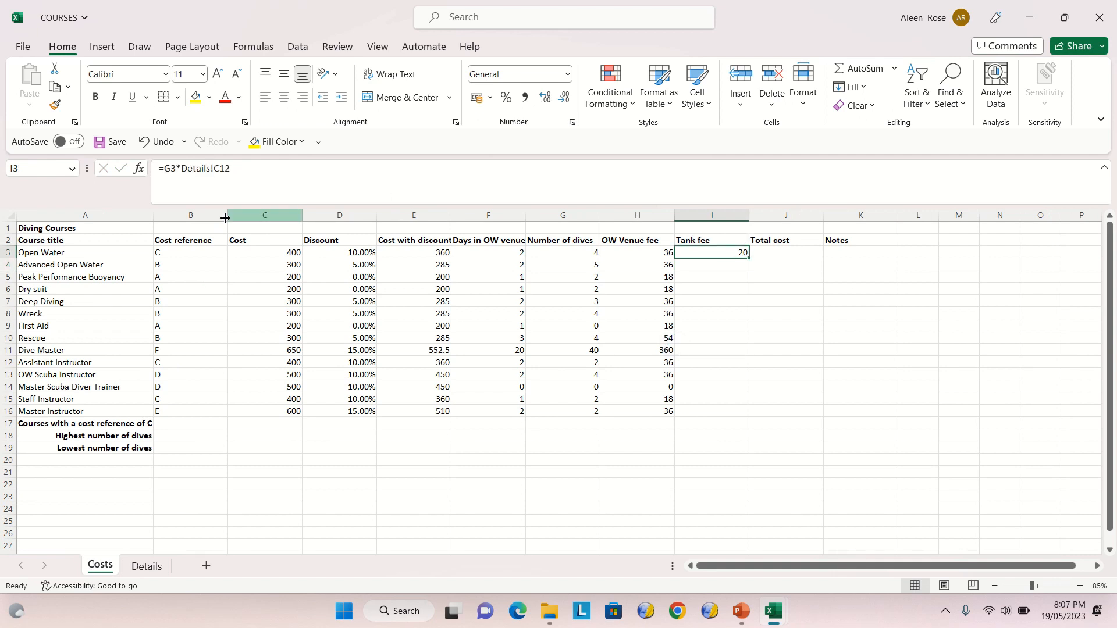
{"action": "left_click", "coordinate": [214, 168]}
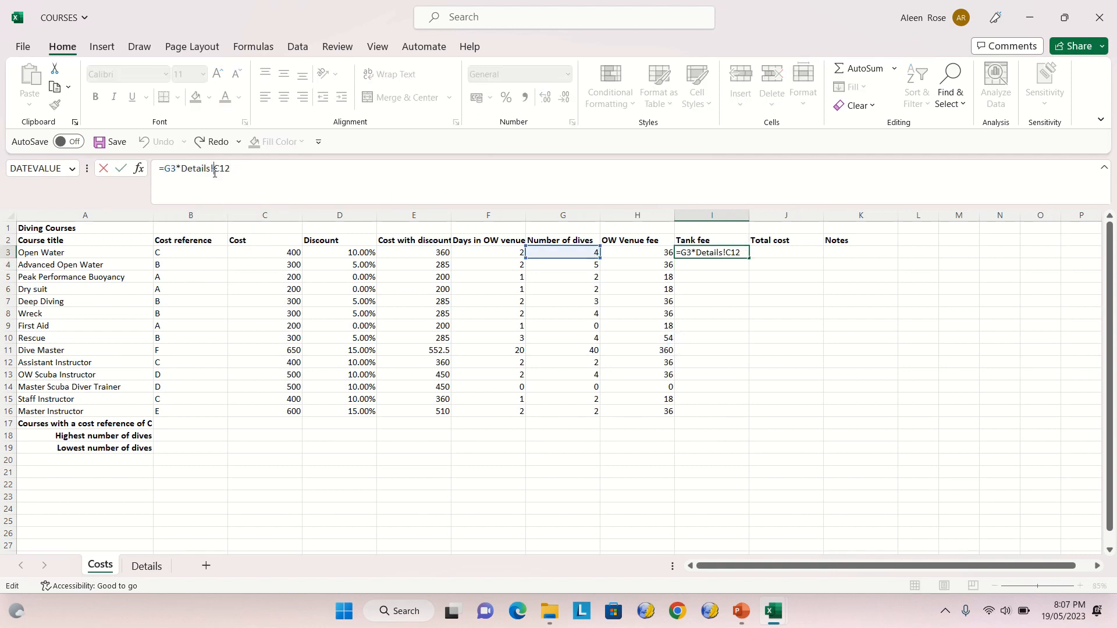
{"action": "type", "text": "$"}
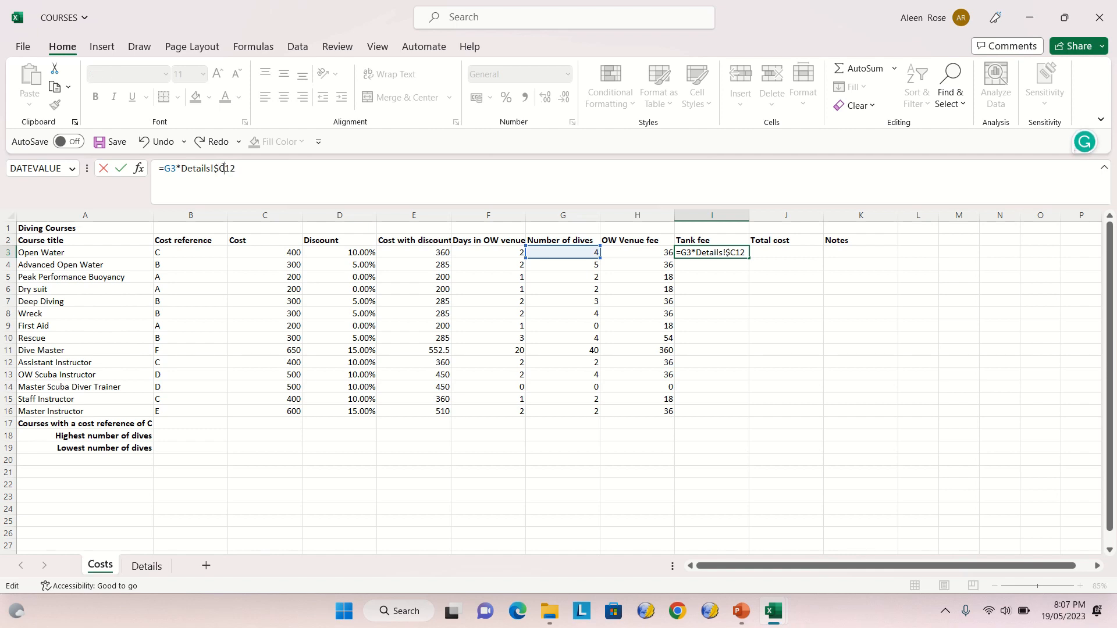
{"action": "left_click", "coordinate": [224, 168]}
{"action": "type", "text": "$"}
{"action": "key", "text": "Return"}
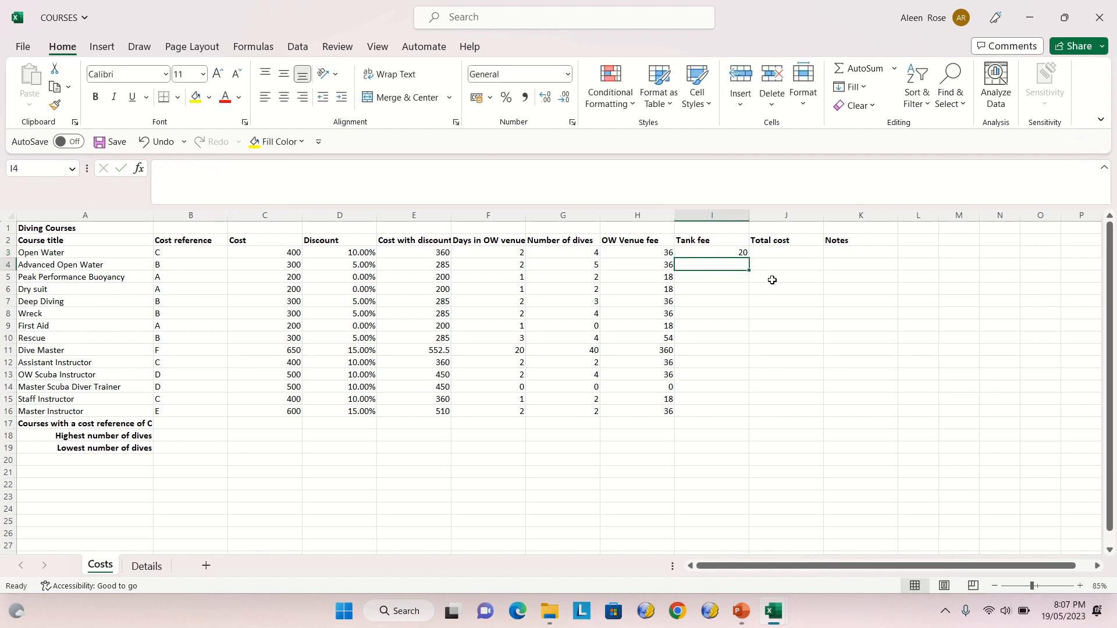
{"action": "left_click", "coordinate": [734, 251]}
{"action": "left_click_drag", "start_coordinate": [750, 257], "coordinate": [720, 413]}
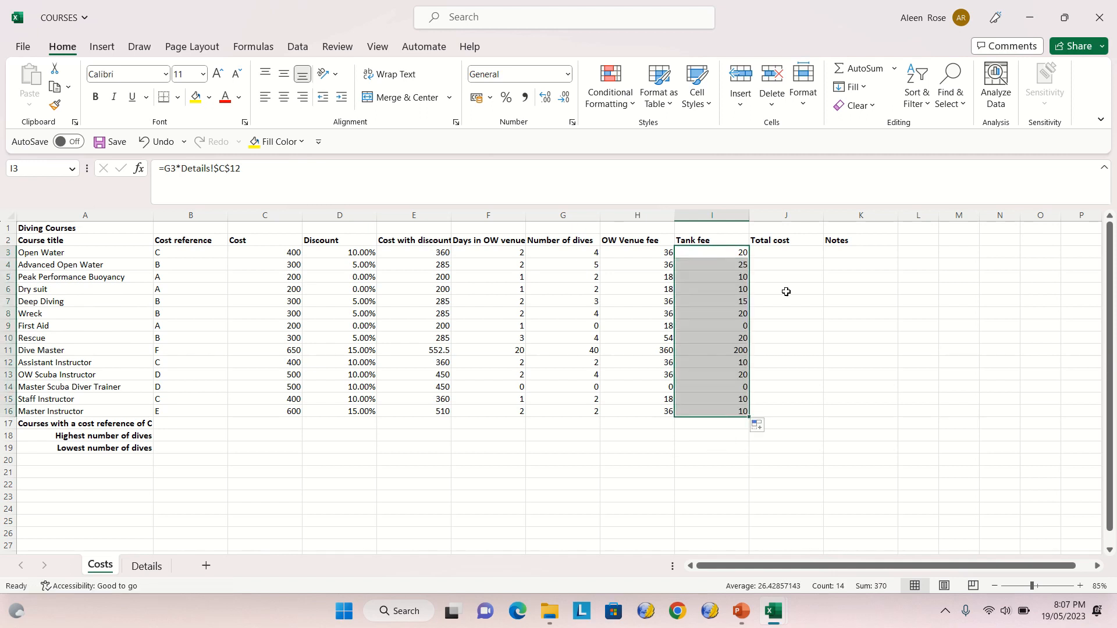
Enter =E3+H3+I3 in Total cost cell J3, adding the discounted cost, OW venue fee and tank fee.
{"action": "left_click", "coordinate": [816, 250]}
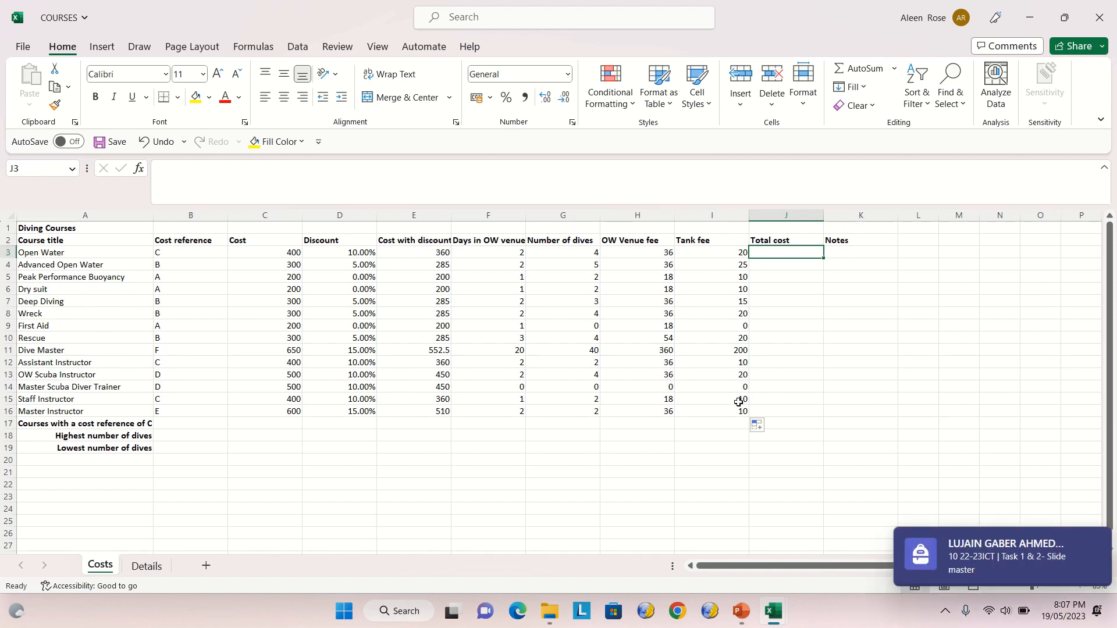
{"action": "type", "text": "="}
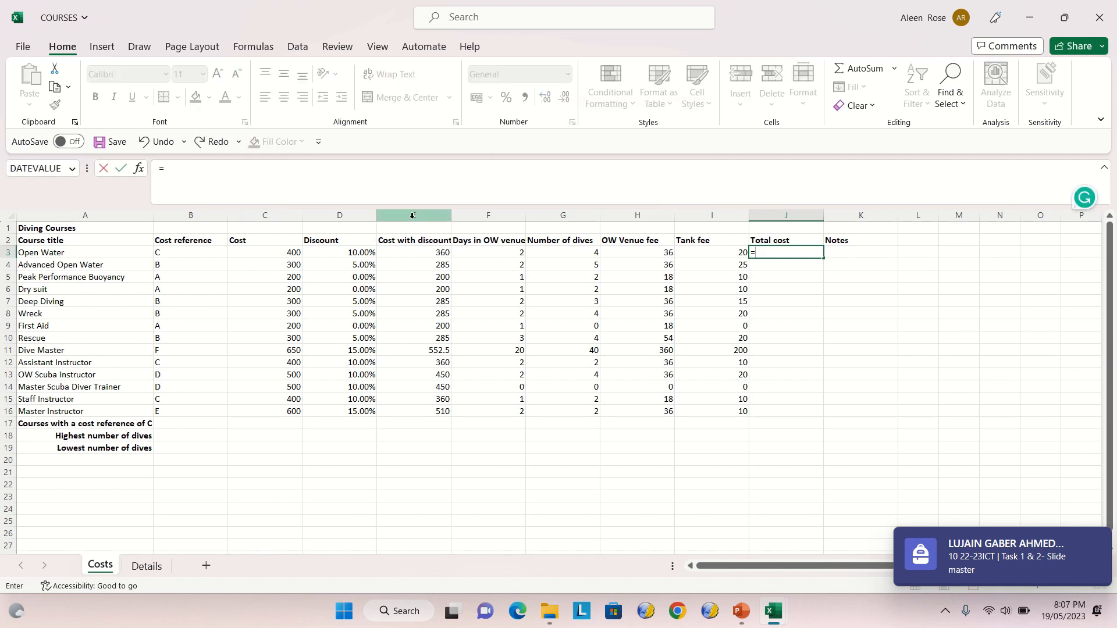
{"action": "left_click", "coordinate": [422, 251]}
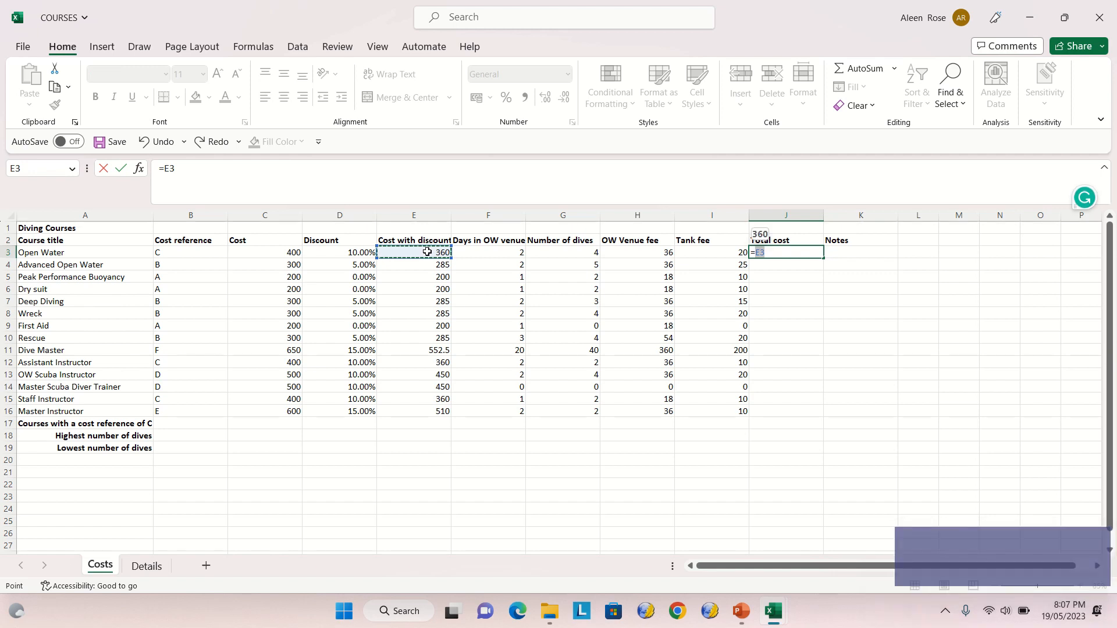
{"action": "type", "text": "+"}
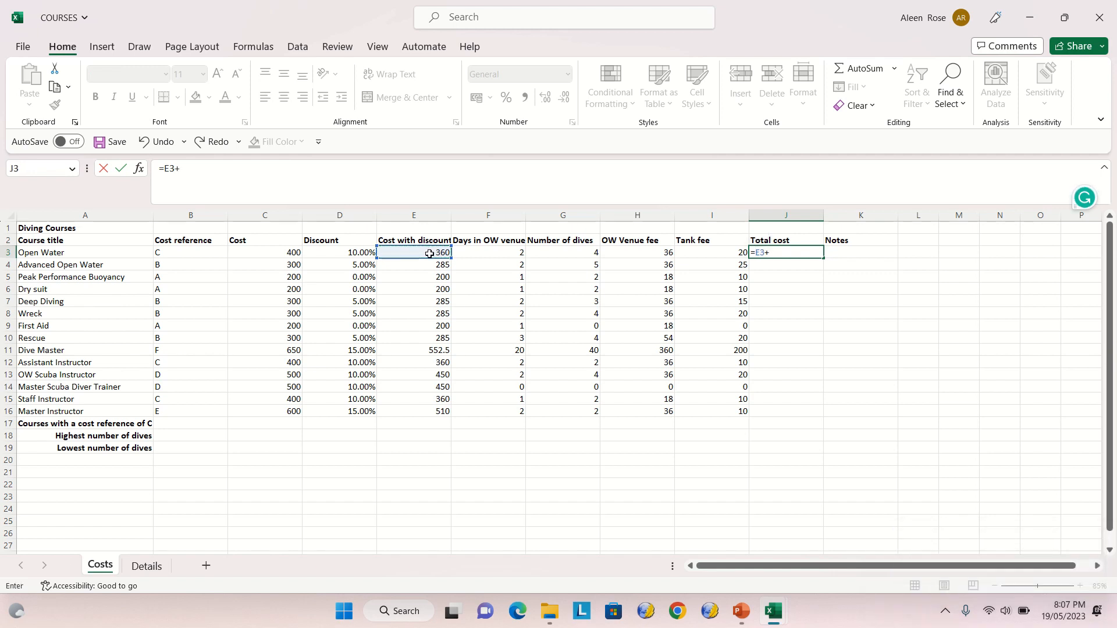
{"action": "left_click", "coordinate": [626, 251]}
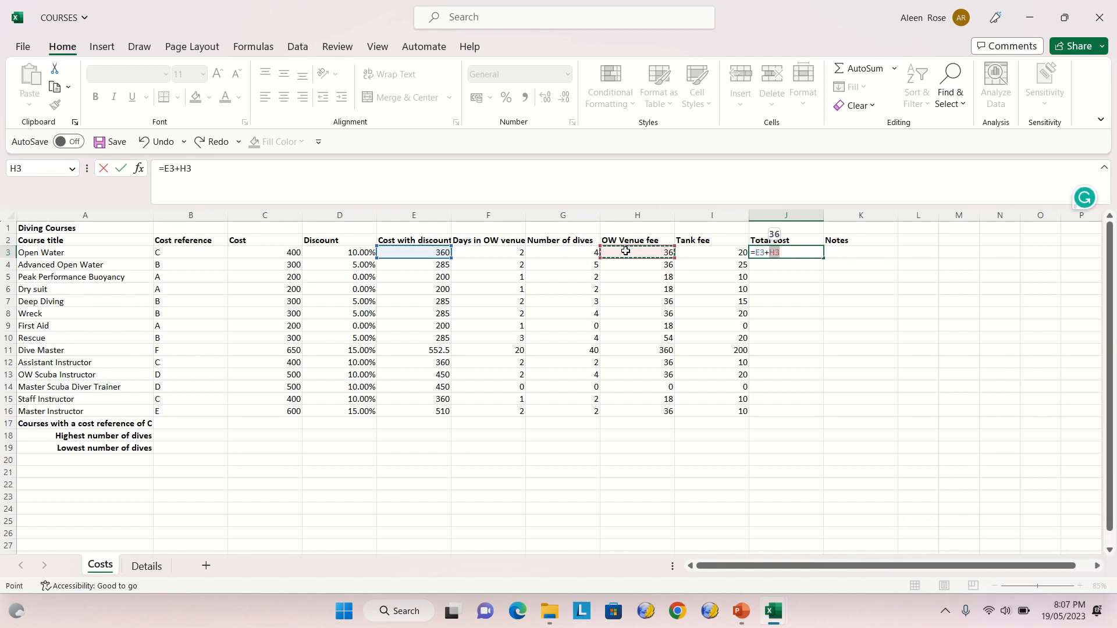
{"action": "type", "text": "+"}
{"action": "left_click", "coordinate": [724, 252]}
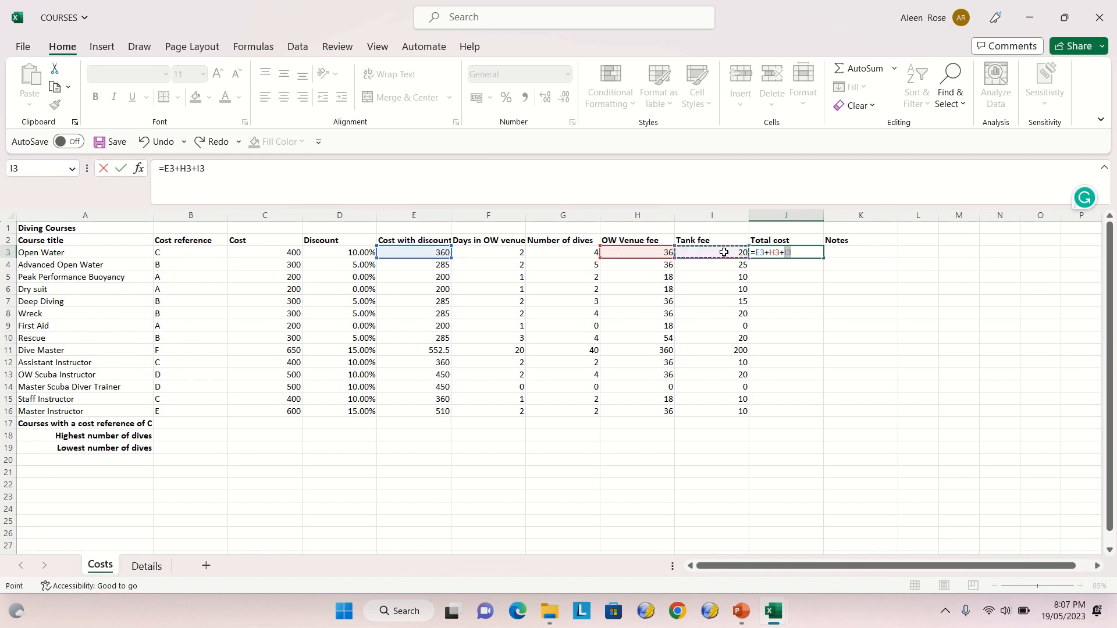
{"action": "key", "text": "Return"}
Fill the Total cost formula from J3 down through J16.
{"action": "left_click", "coordinate": [778, 252]}
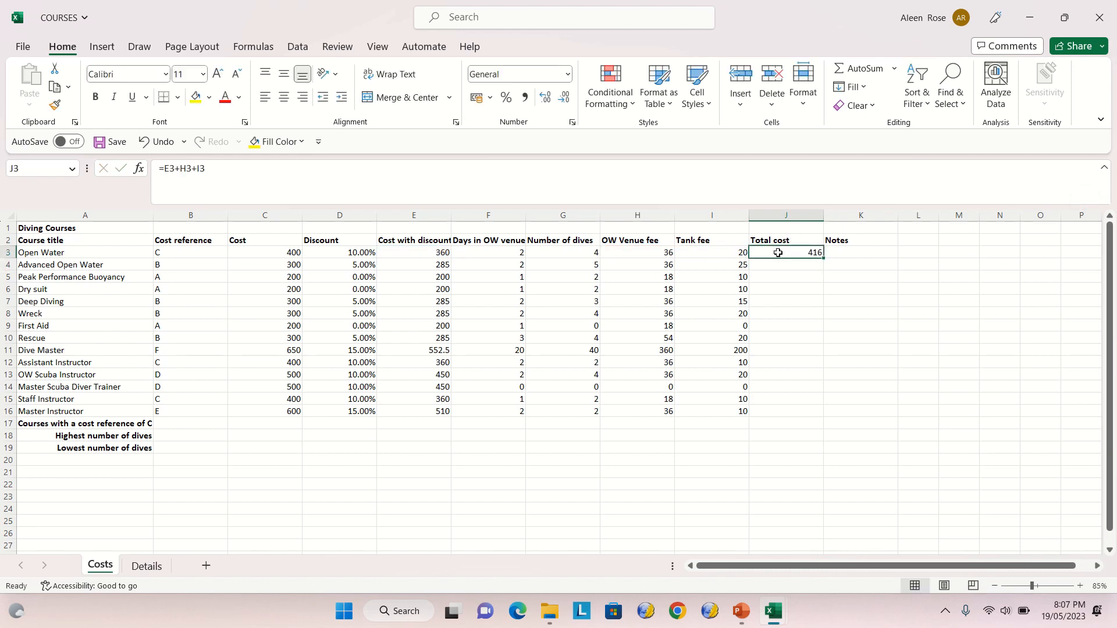
{"action": "left_click_drag", "start_coordinate": [824, 259], "coordinate": [820, 415]}
{"action": "left_click", "coordinate": [839, 362]}
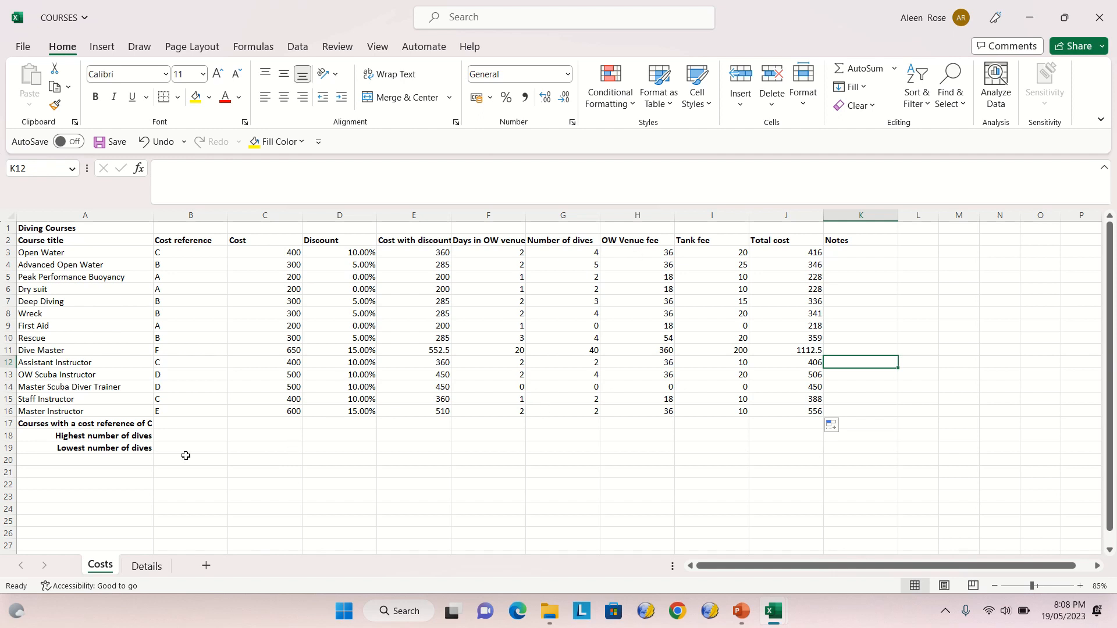
{"action": "left_click", "coordinate": [170, 423]}
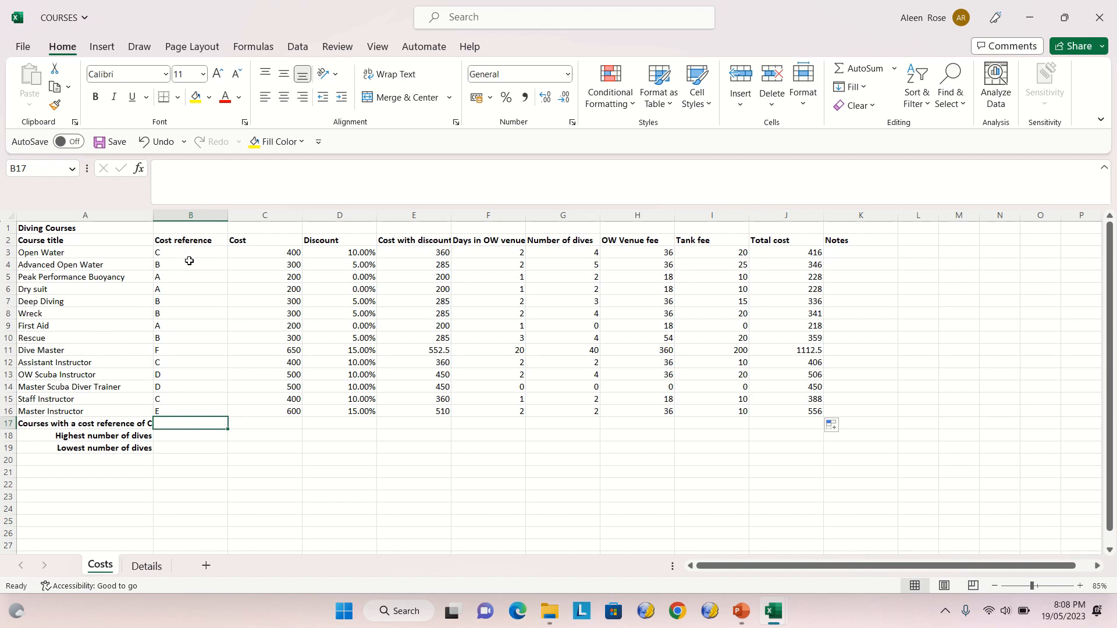
{"action": "type", "text": "="}
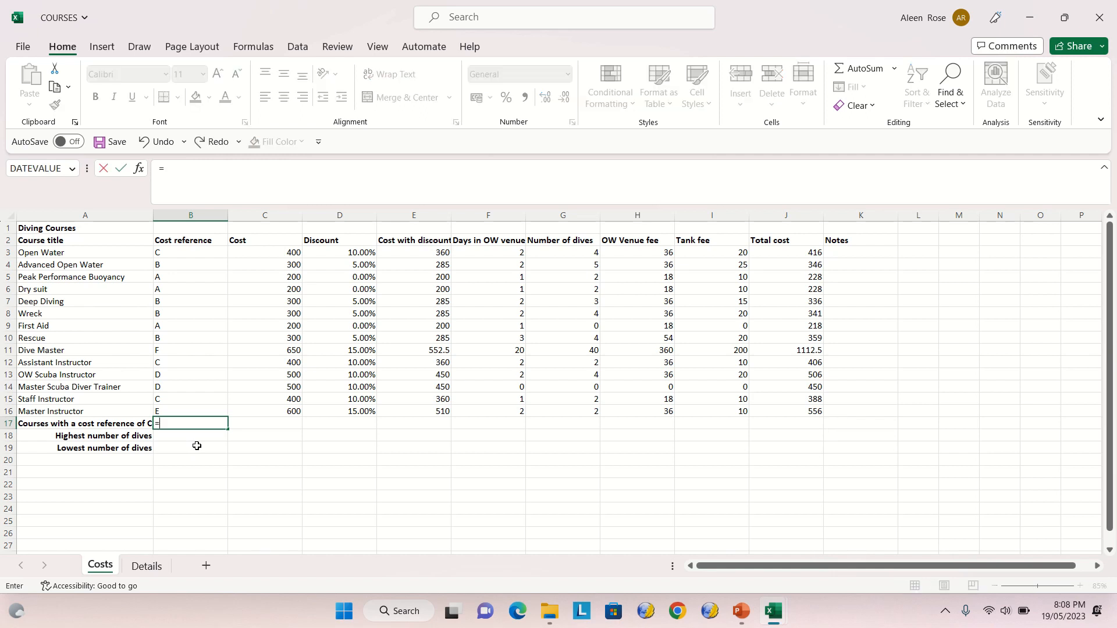
{"action": "type", "text": "coun"}
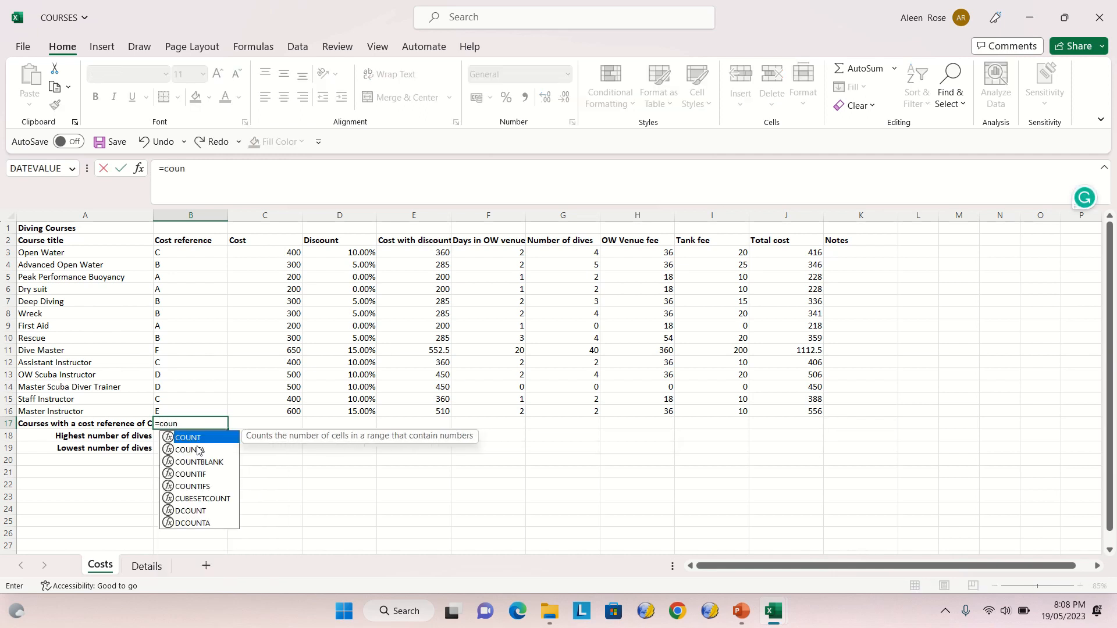
{"action": "type", "text": "ta("}
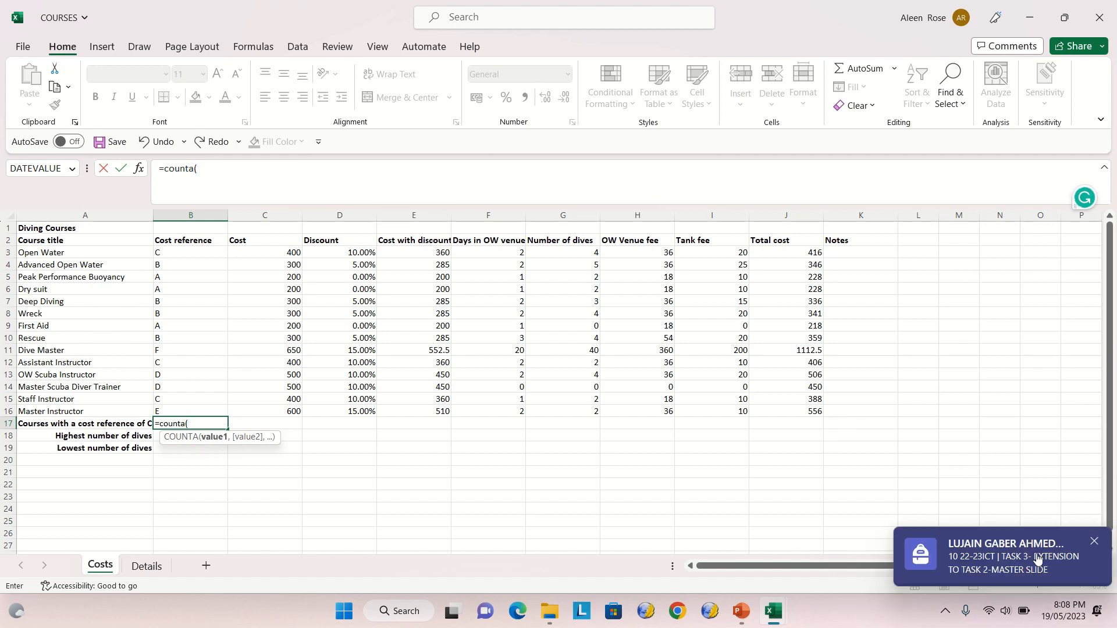
{"action": "left_click", "coordinate": [1091, 540]}
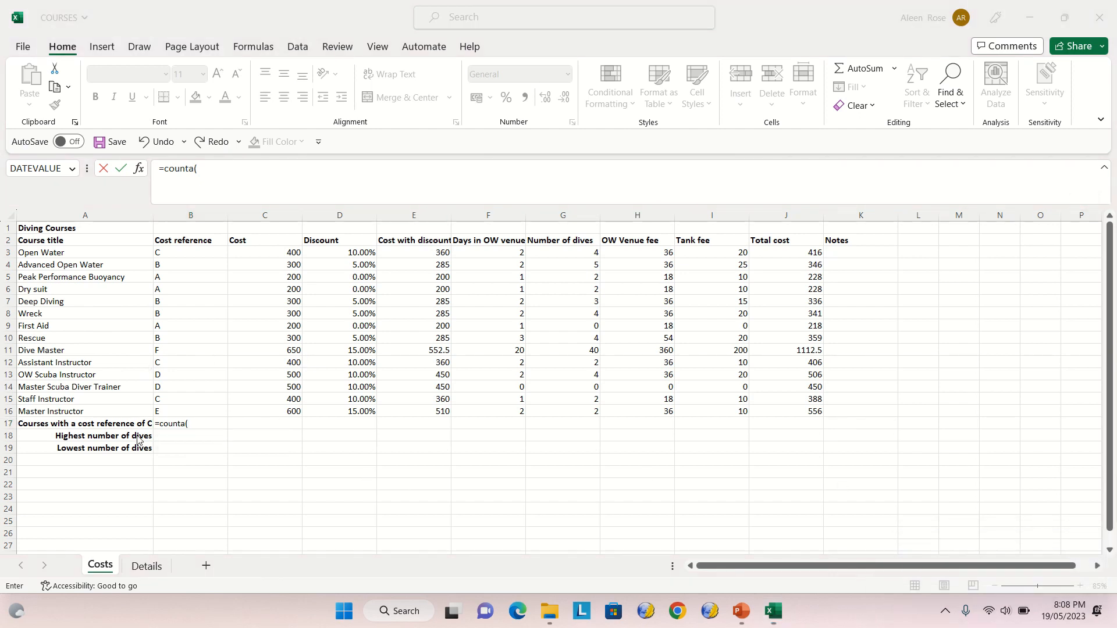
{"action": "left_click", "coordinate": [197, 420]}
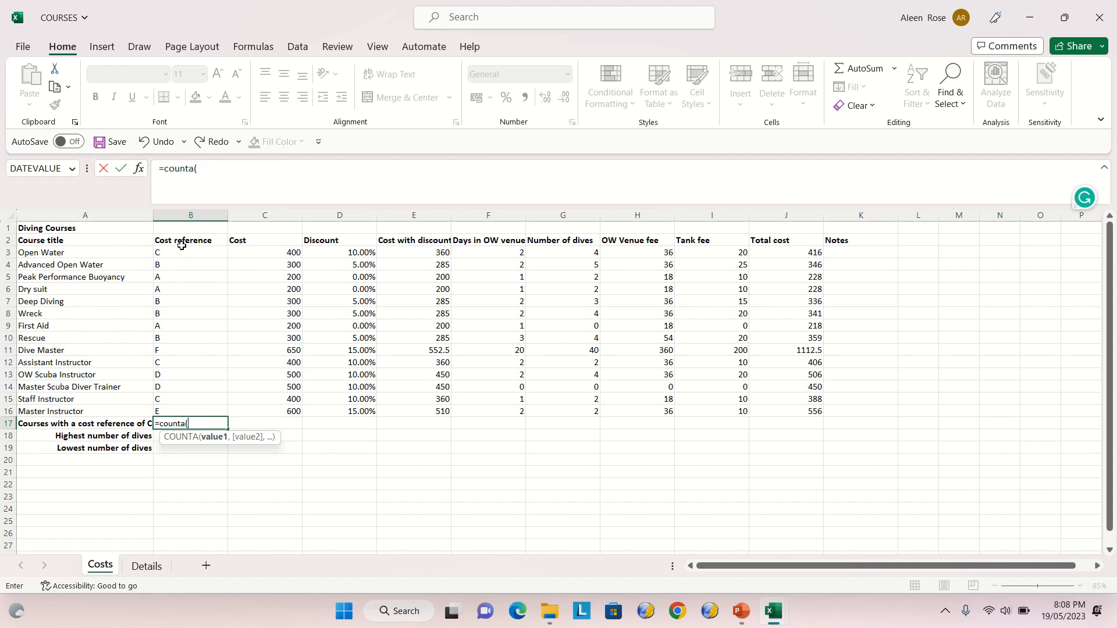
{"action": "left_click_drag", "start_coordinate": [174, 253], "coordinate": [215, 411]}
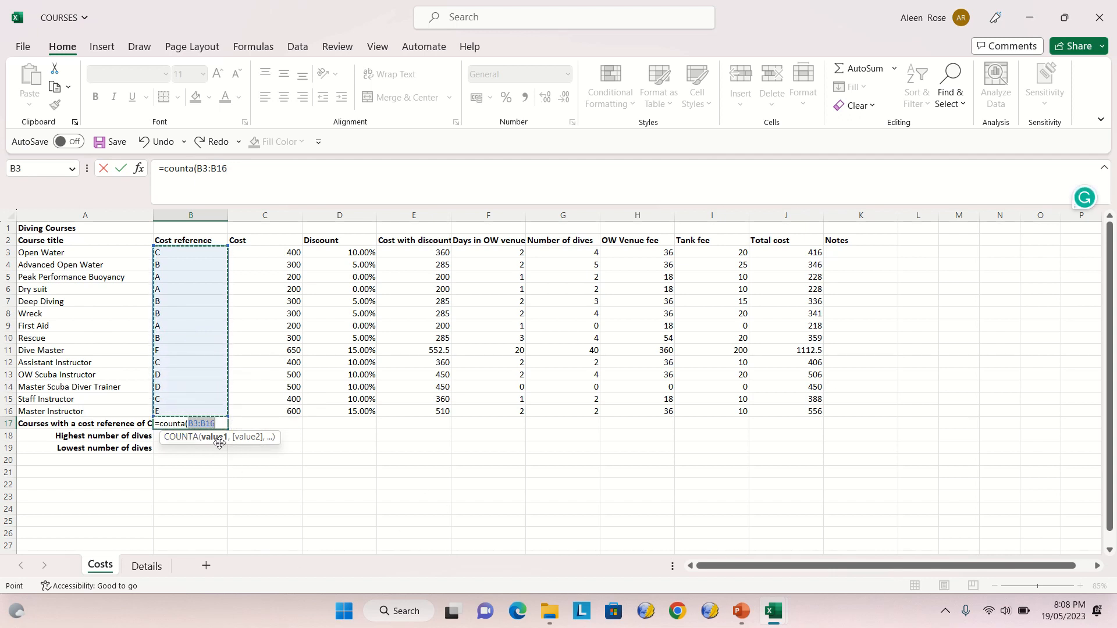
{"action": "key", "text": "BackSpace"}
{"action": "key", "text": "BackSpace"}
{"action": "key", "text": "BackSpace"}
{"action": "key", "text": "BackSpace"}
{"action": "key", "text": "BackSpace"}
{"action": "key", "text": "BackSpace"}
{"action": "key", "text": "BackSpace"}
{"action": "key", "text": "BackSpace"}
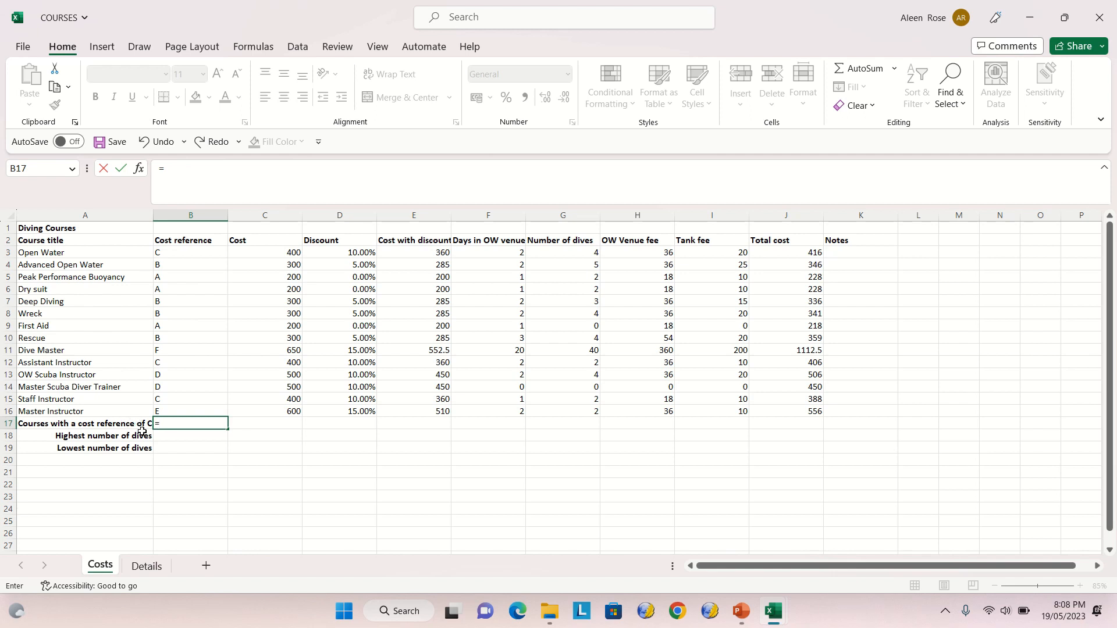
Enter =COUNTIF(B3:B16,"C") in B17 to count the courses with a cost reference of C.
{"action": "type", "text": "CO"}
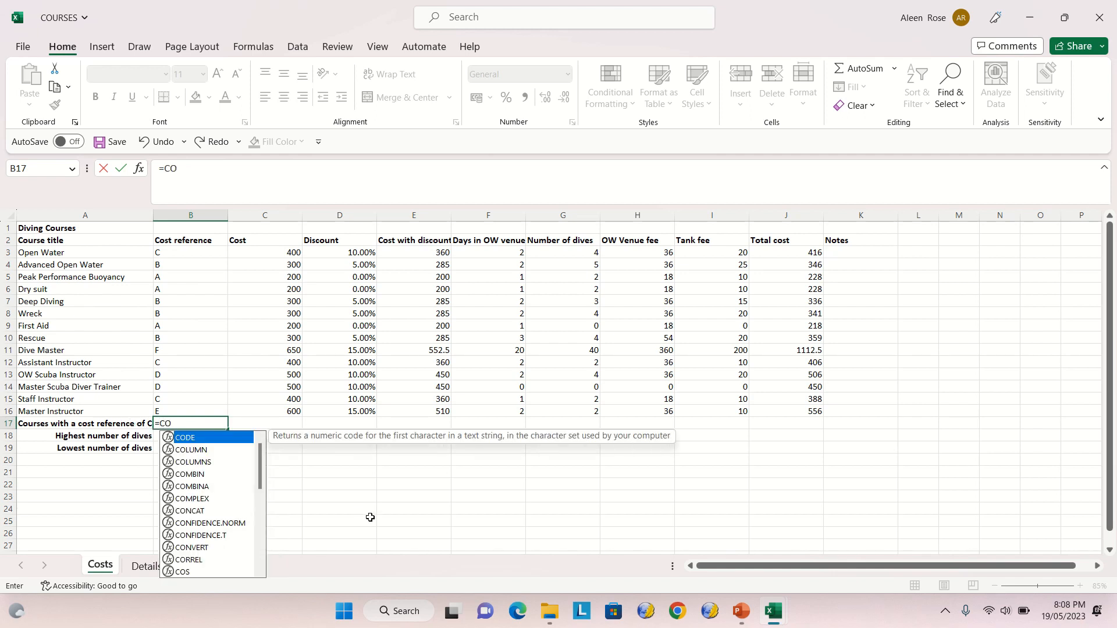
{"action": "type", "text": "UNTIF("}
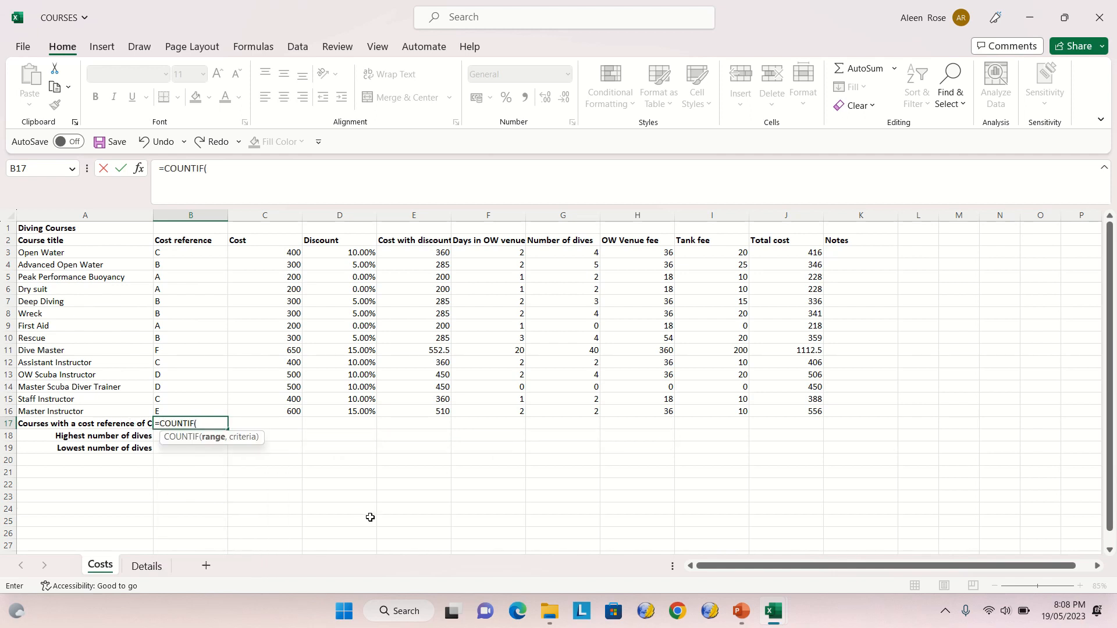
{"action": "left_click_drag", "start_coordinate": [182, 253], "coordinate": [181, 414]}
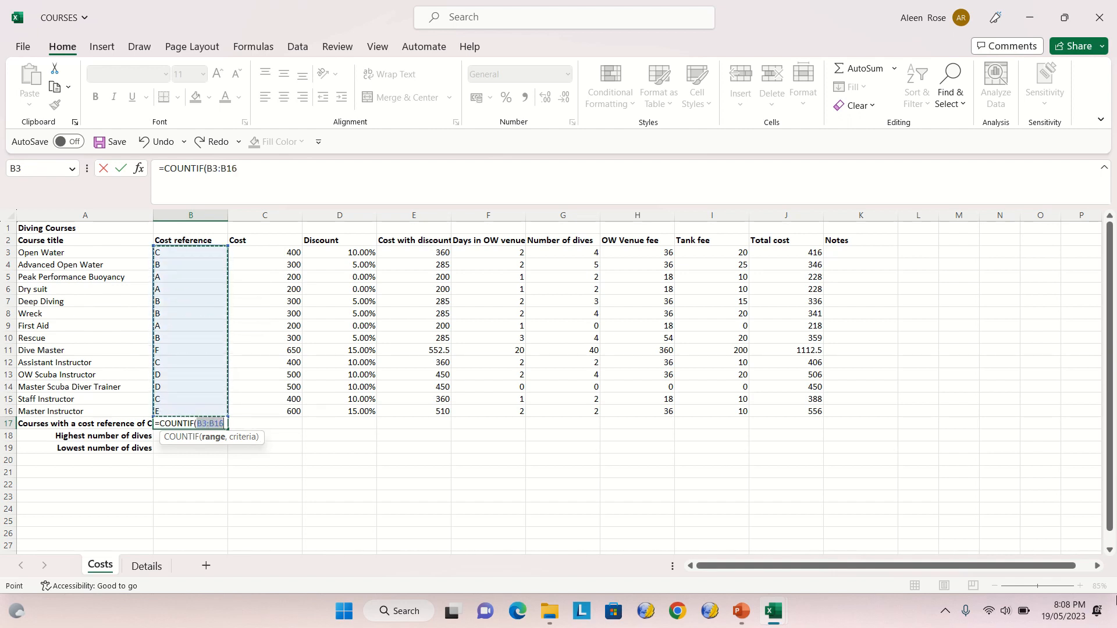
{"action": "type", "text": ",\"C"}
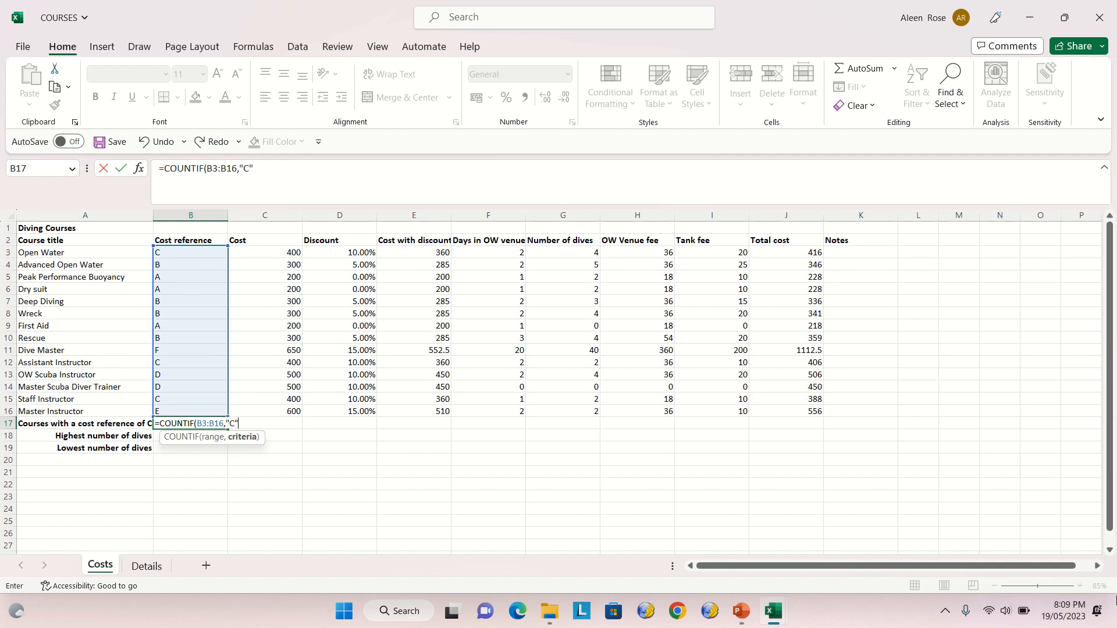
{"action": "key", "text": "Return"}
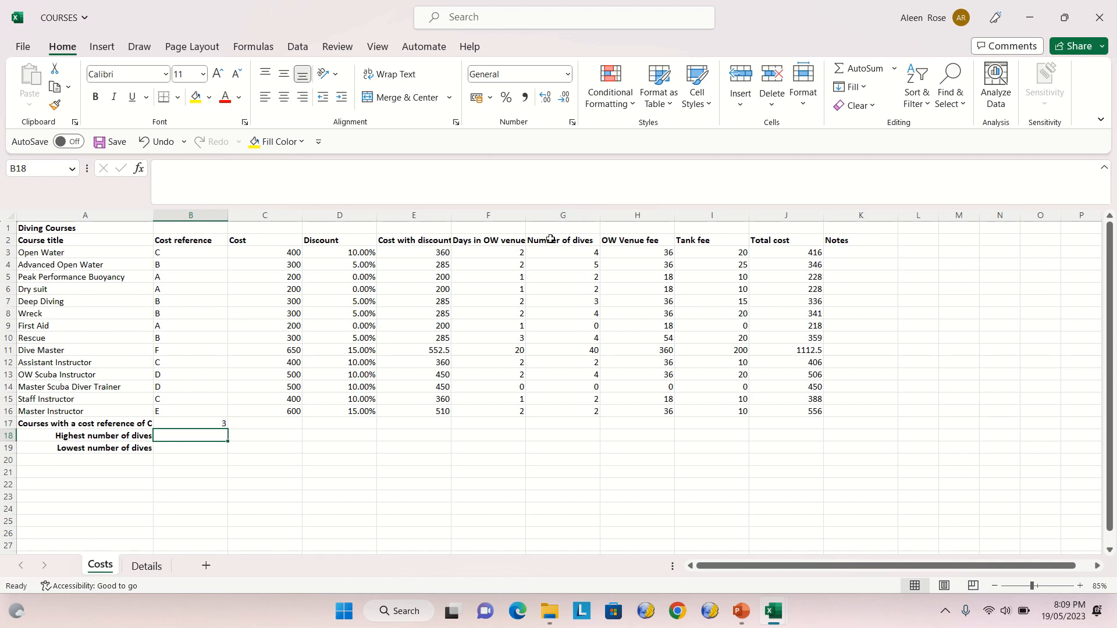
Enter =MAX(G3:G17) in B18 for the highest number of dives.
{"action": "left_click_drag", "start_coordinate": [553, 253], "coordinate": [576, 411]}
{"action": "left_click", "coordinate": [191, 436]}
{"action": "type", "text": "=MAX("}
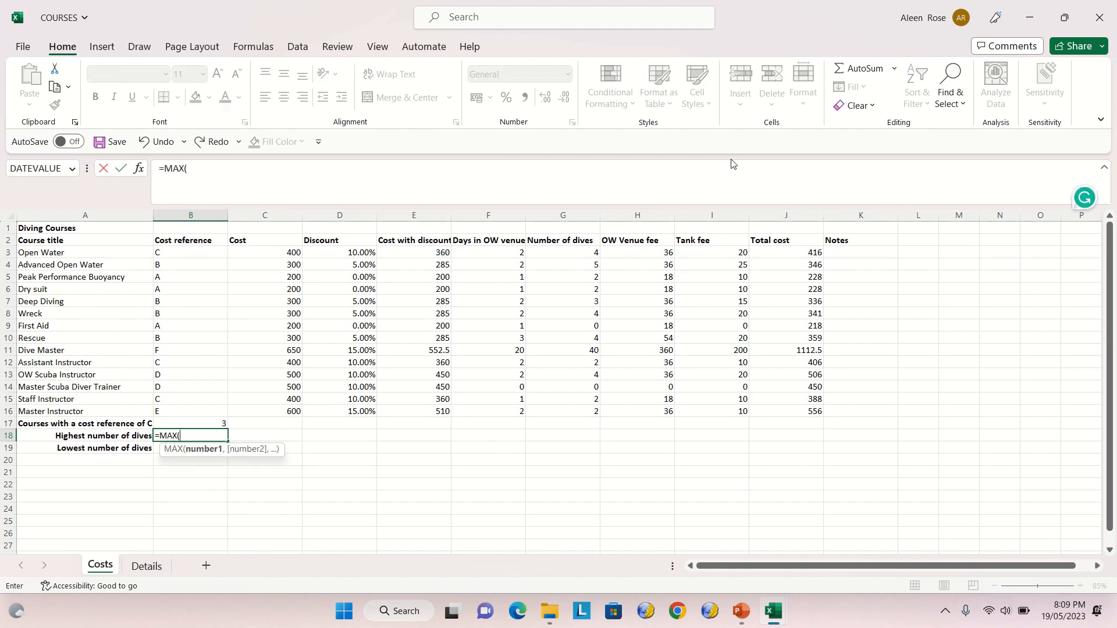
{"action": "left_click_drag", "start_coordinate": [571, 251], "coordinate": [594, 424]}
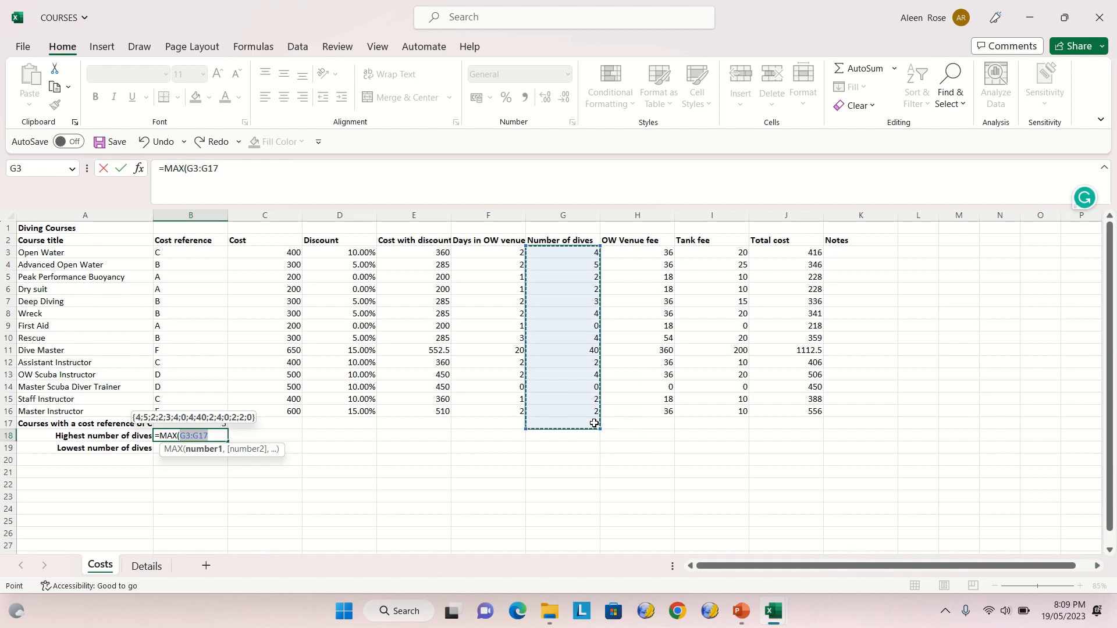
{"action": "type", "text": ")"}
{"action": "key", "text": "Return"}
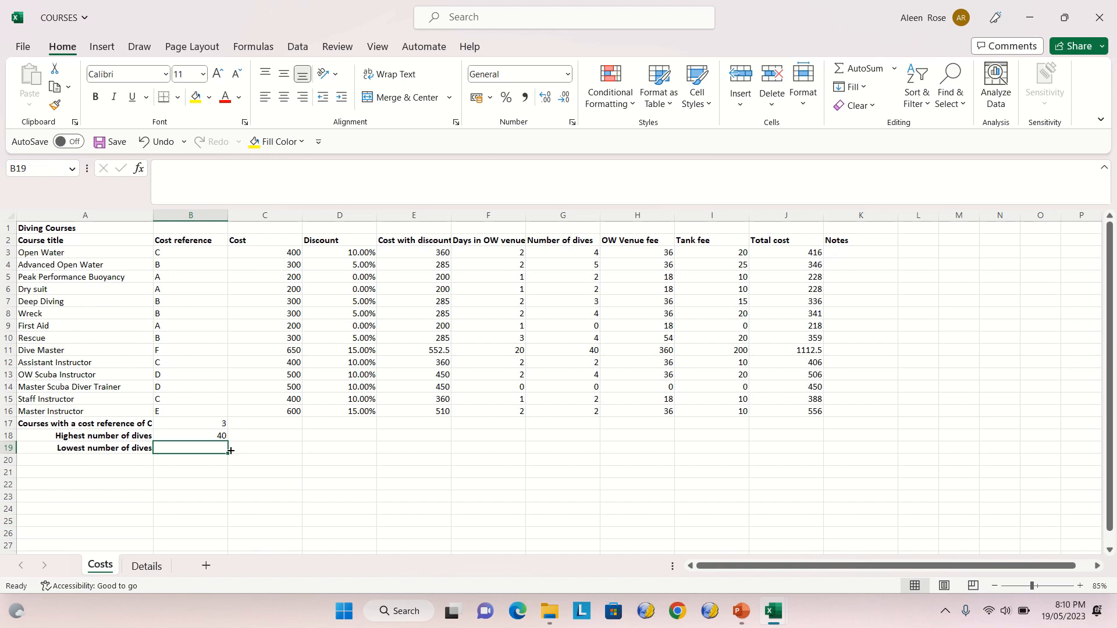
Enter =MIN(G3:G17) in B19 for the lowest number of dives and check it against the First Aid row.
{"action": "type", "text": "=MI"}
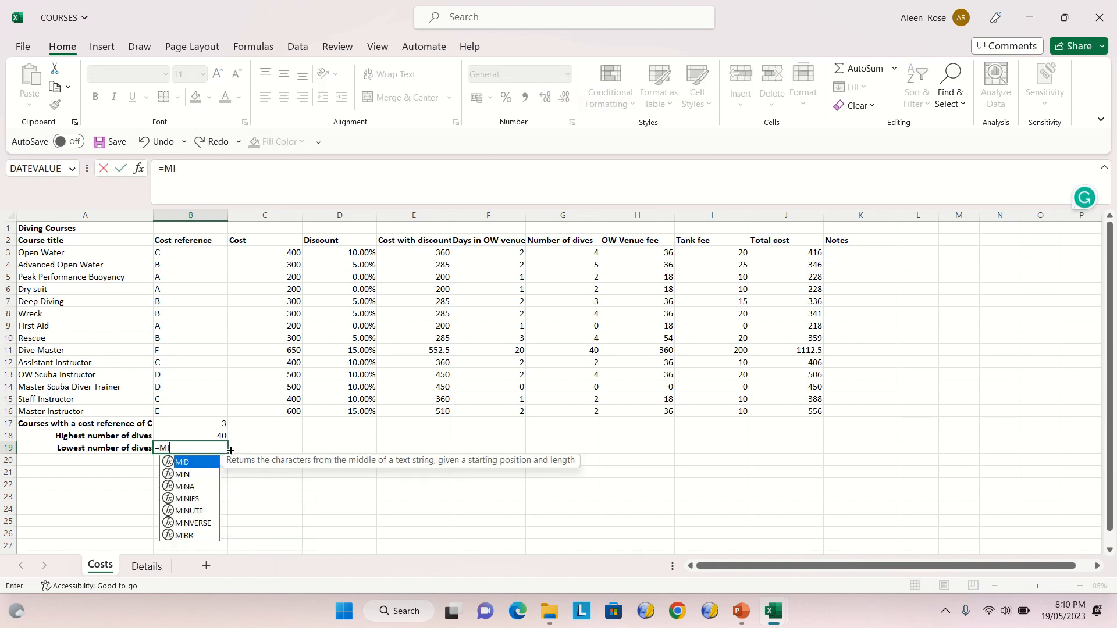
{"action": "type", "text": "N("}
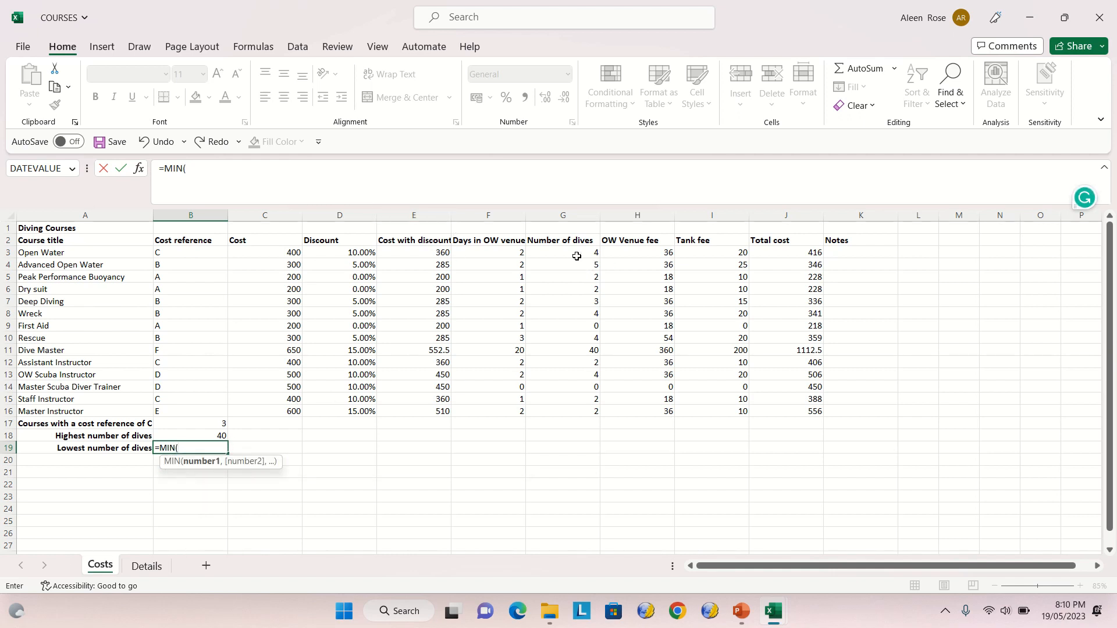
{"action": "left_click_drag", "start_coordinate": [573, 252], "coordinate": [554, 416]}
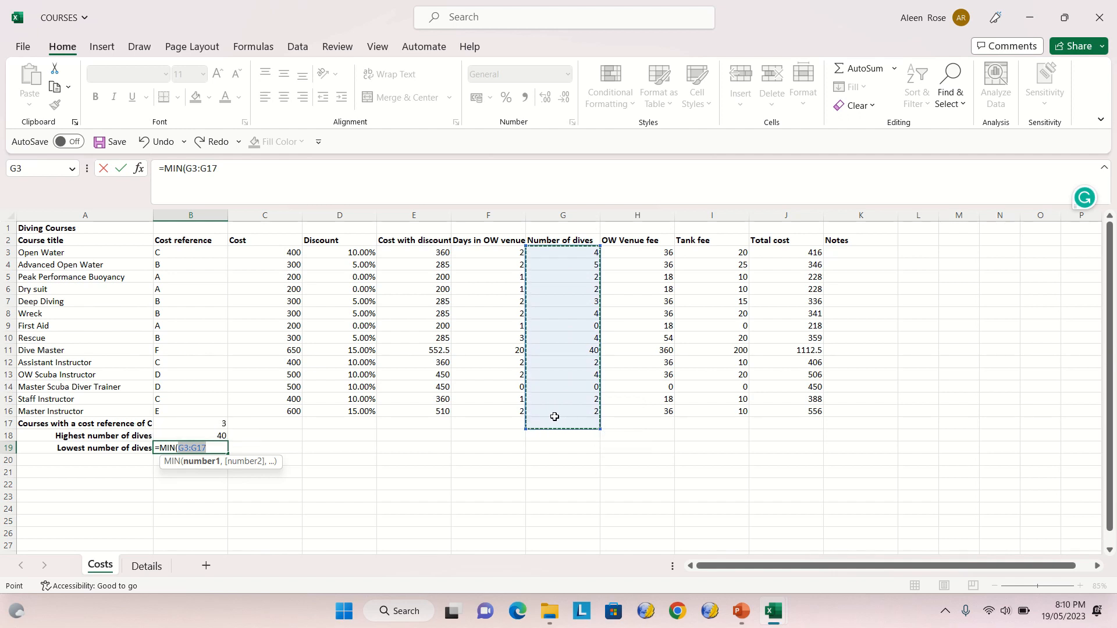
{"action": "type", "text": ")"}
{"action": "key", "text": "Return"}
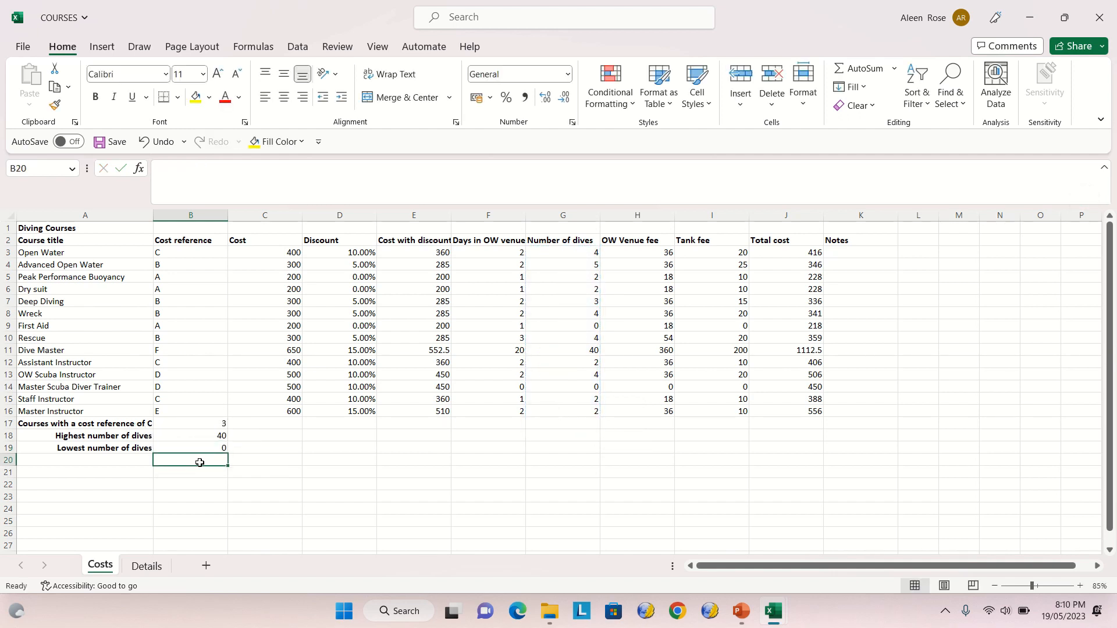
{"action": "left_click", "coordinate": [207, 446]}
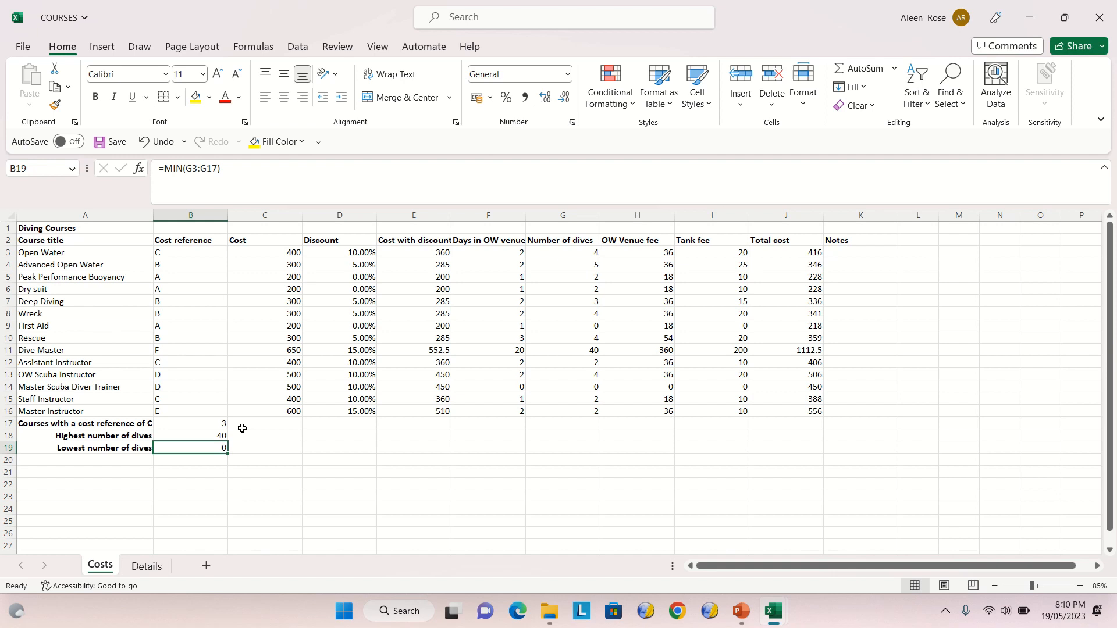
{"action": "left_click", "coordinate": [551, 324]}
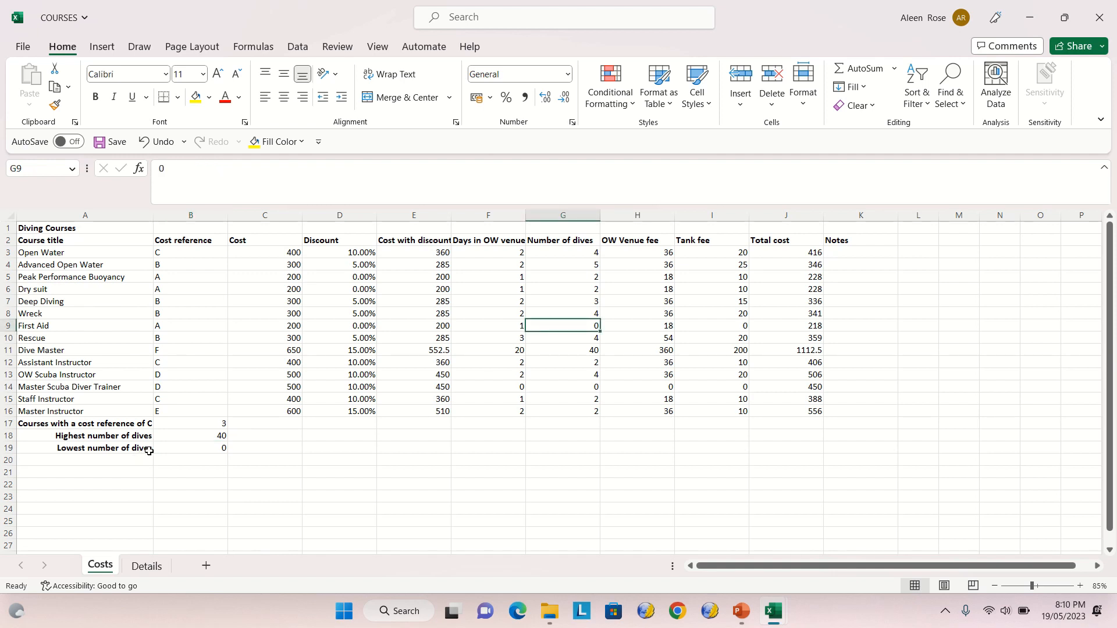
{"action": "left_click", "coordinate": [183, 448]}
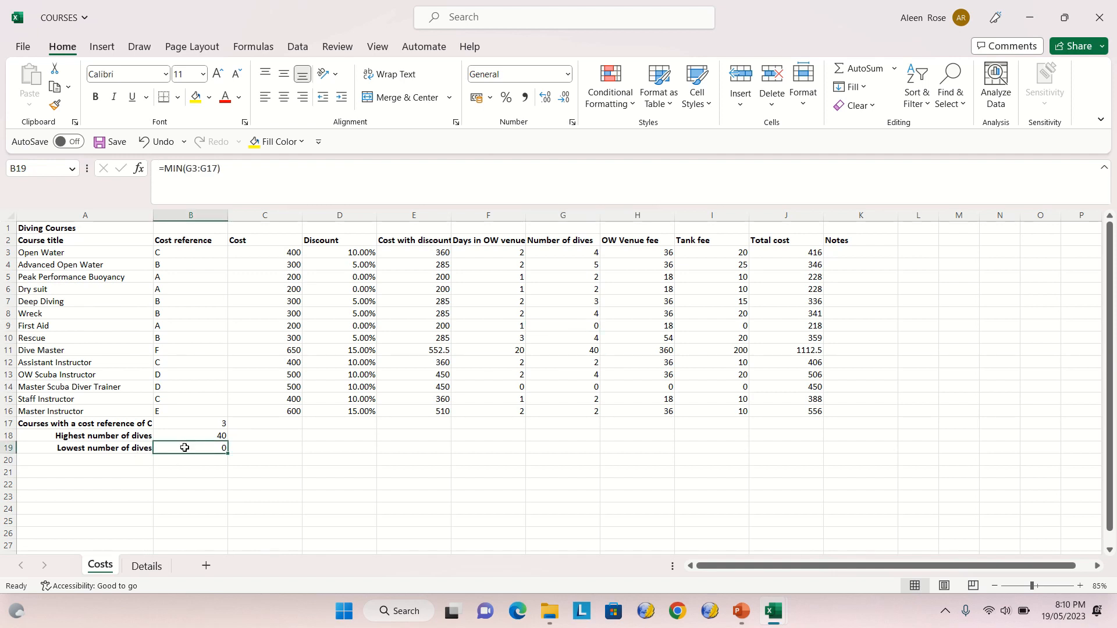
{"action": "left_click", "coordinate": [243, 464]}
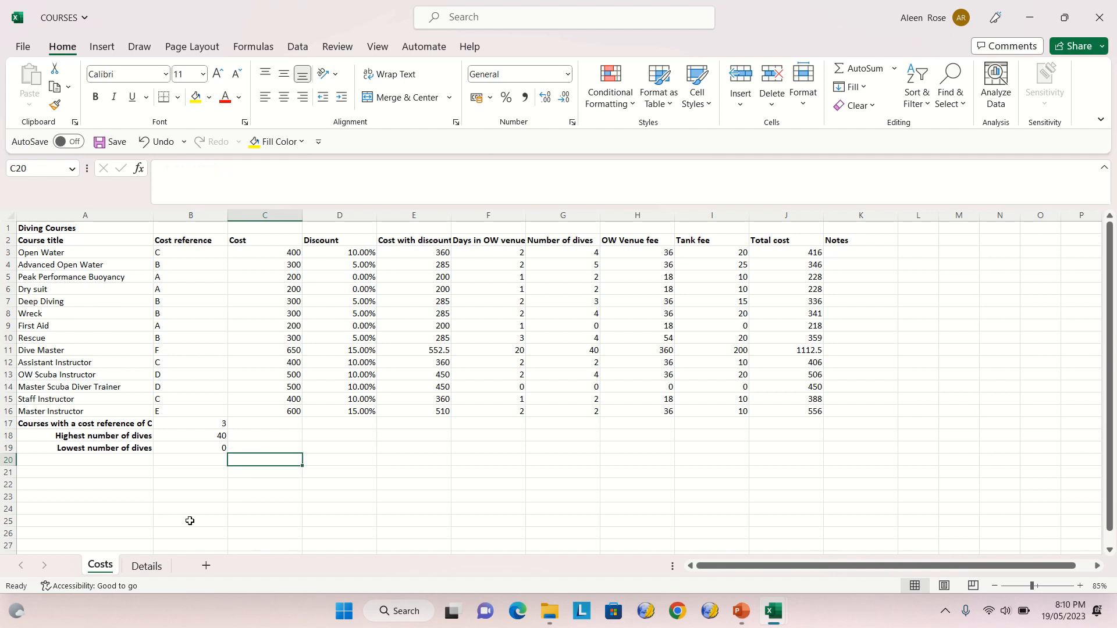
{"action": "left_click", "coordinate": [181, 463]}
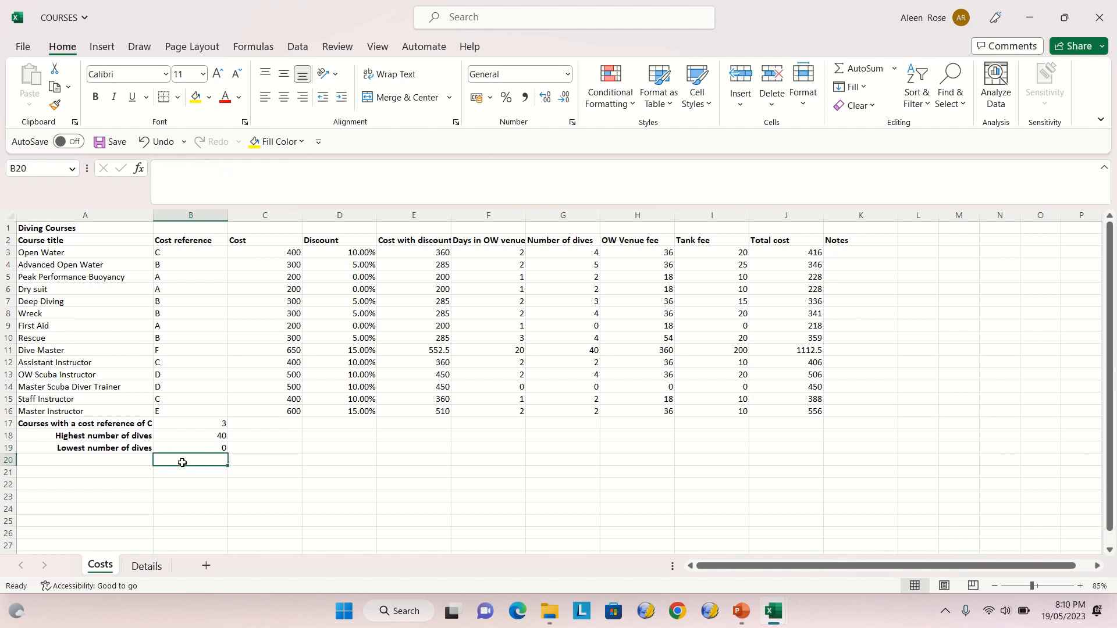
{"action": "left_click", "coordinate": [206, 483]}
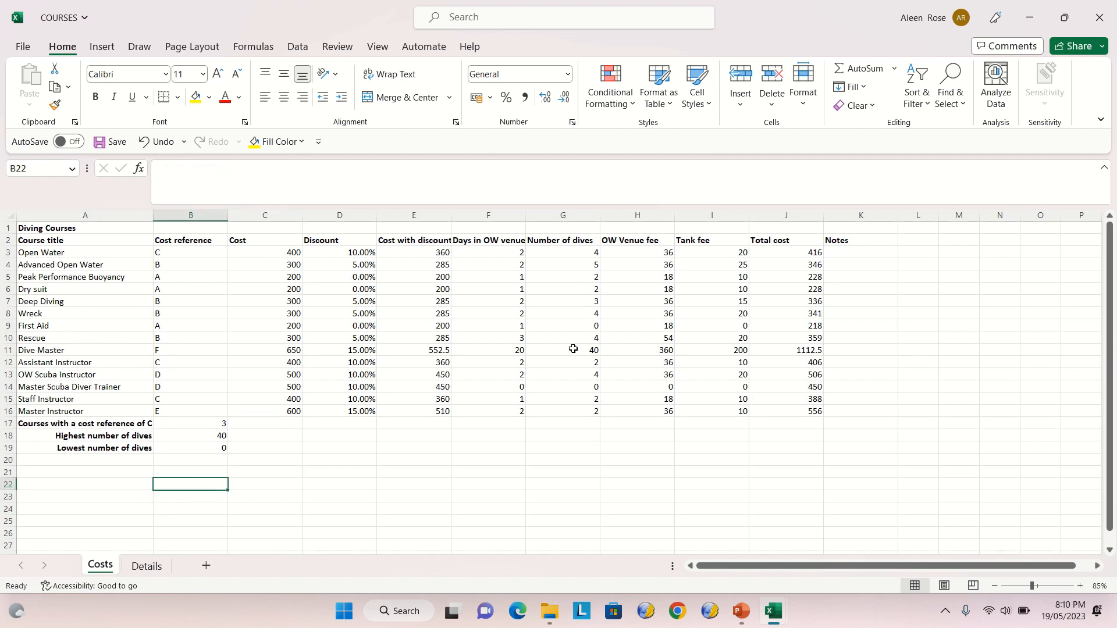
Enter the label "Average of tank fee" in A21.
{"action": "left_click", "coordinate": [109, 470]}
{"action": "type", "text": "A"}
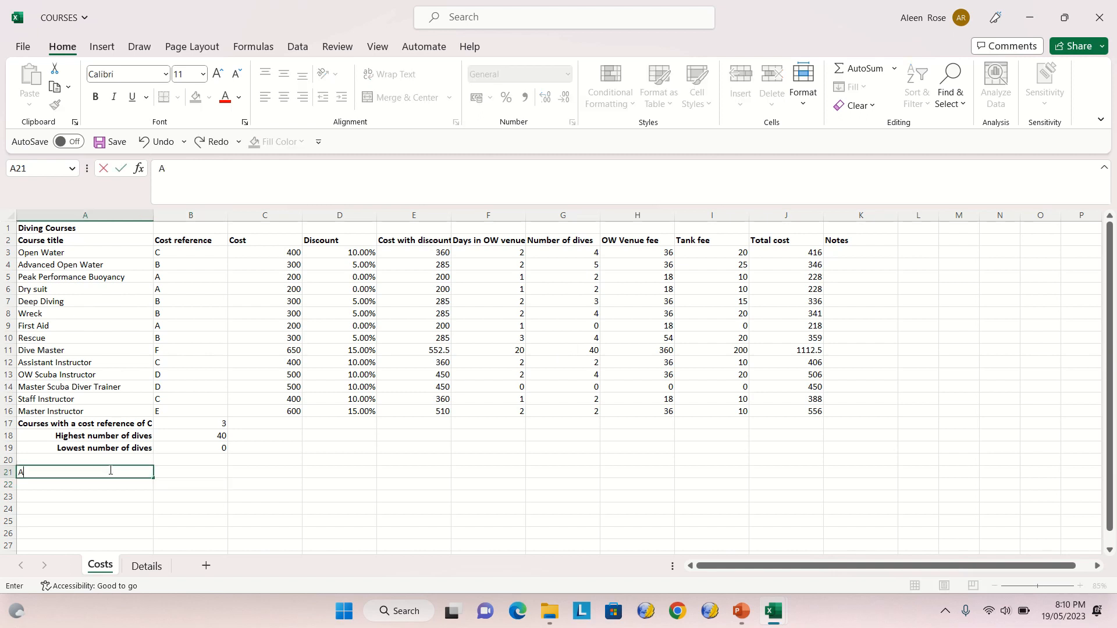
{"action": "type", "text": "verage "}
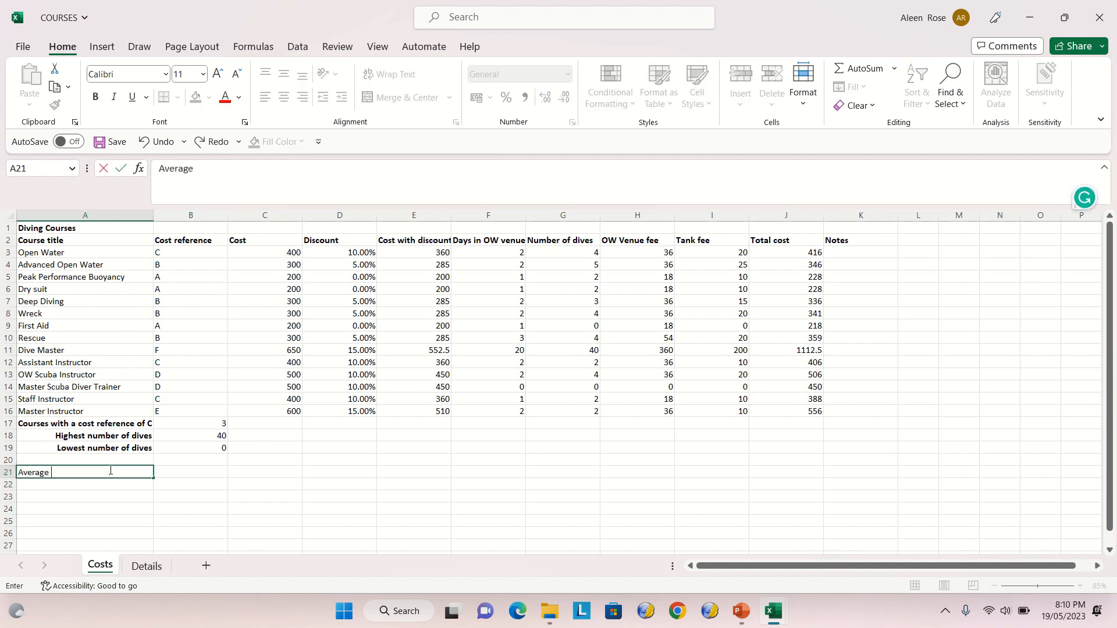
{"action": "type", "text": "of tank fee"}
{"action": "key", "text": "Tab"}
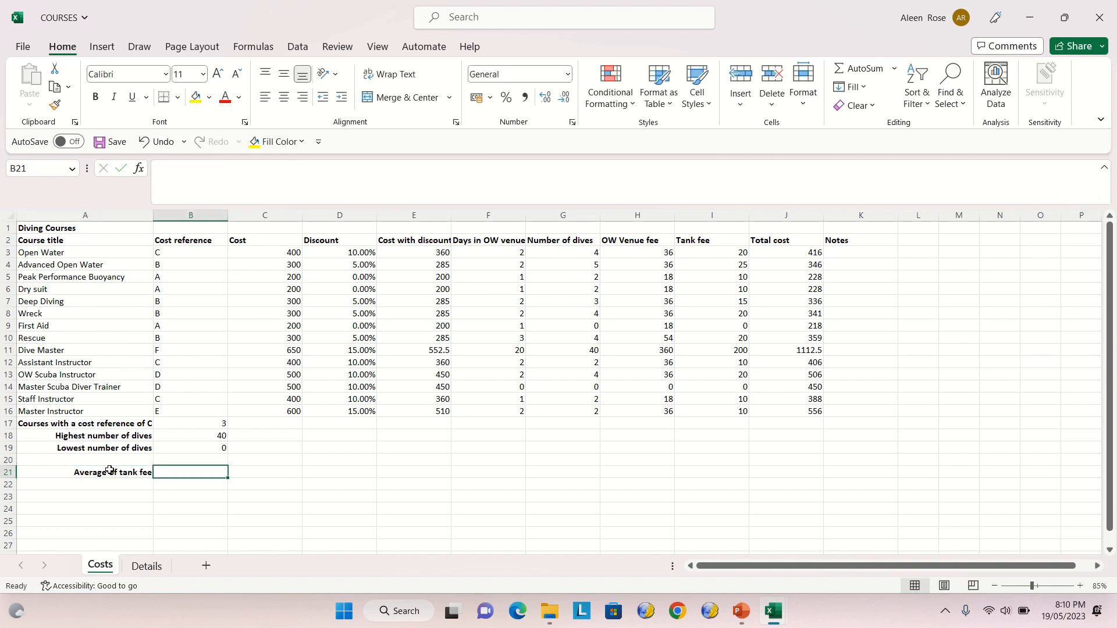
Enter =AVERAGE(I3:I17) in B21 to average the tank fees.
{"action": "type", "text": "="}
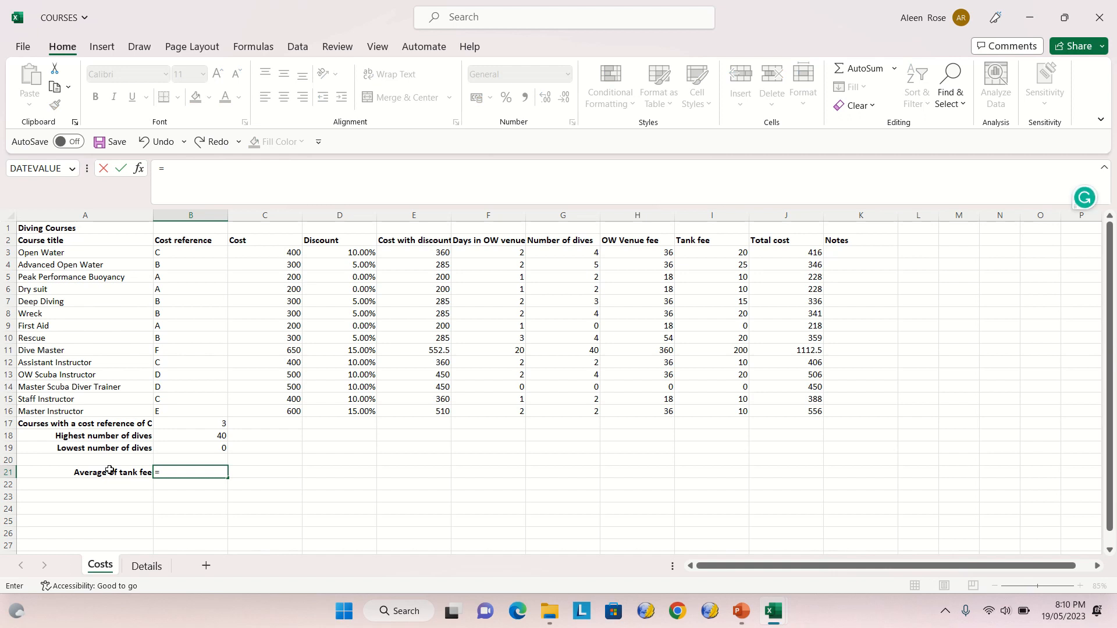
{"action": "type", "text": "AVERAGE"}
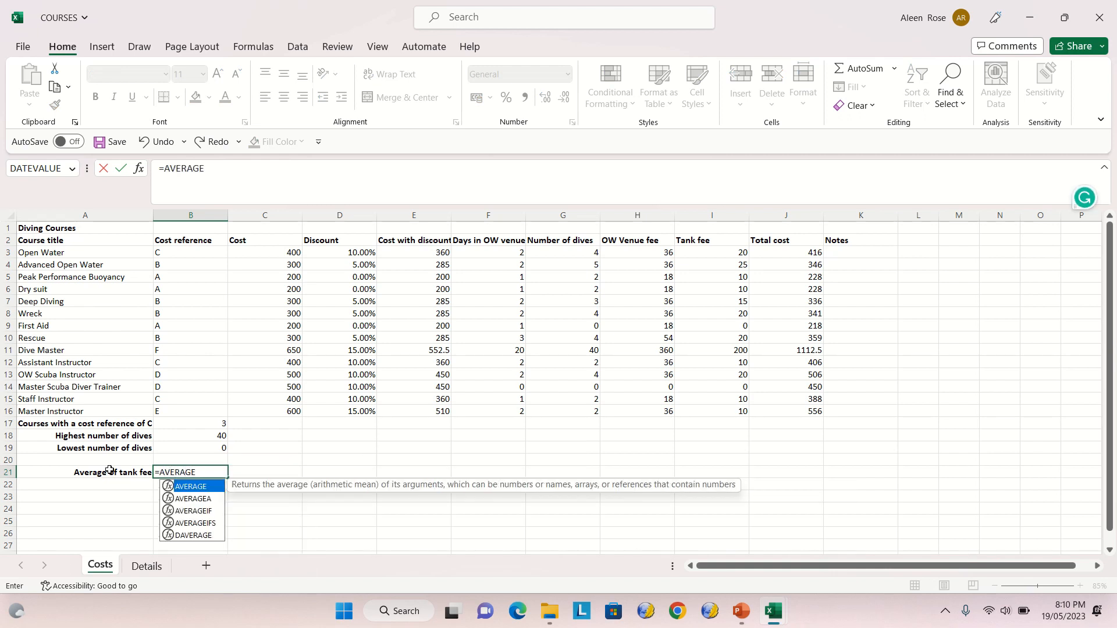
{"action": "type", "text": "("}
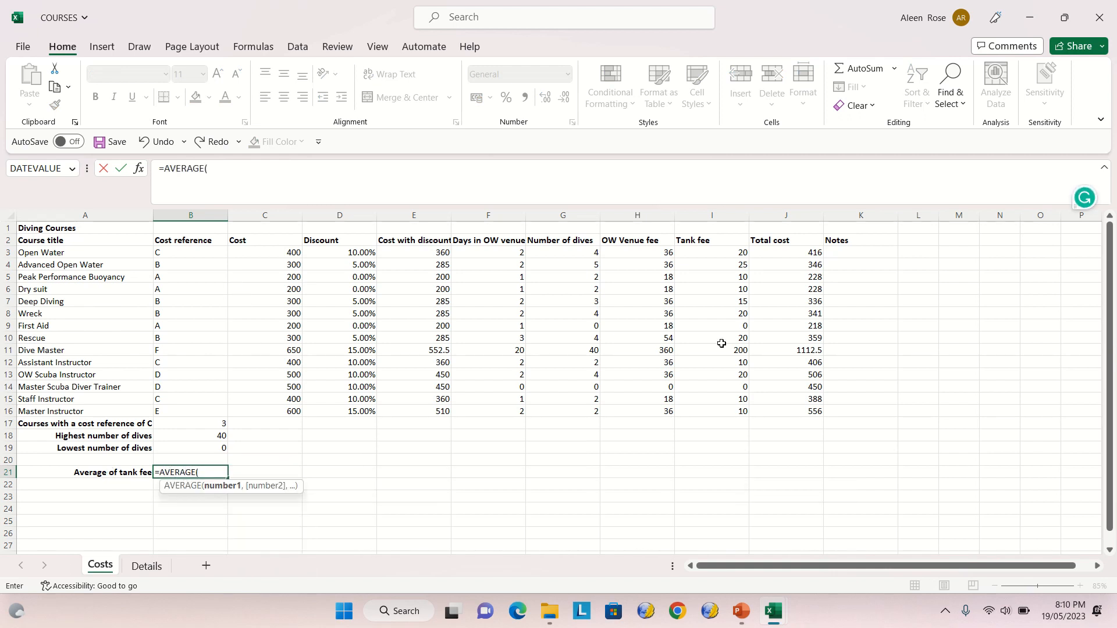
{"action": "left_click_drag", "start_coordinate": [707, 251], "coordinate": [721, 416]}
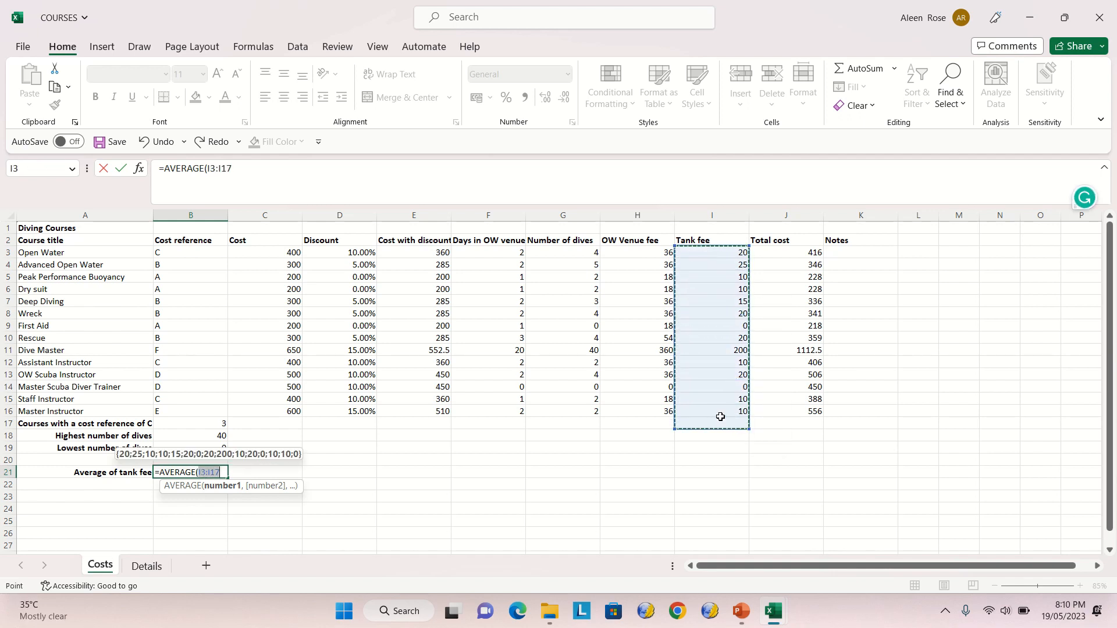
{"action": "key", "text": "Return"}
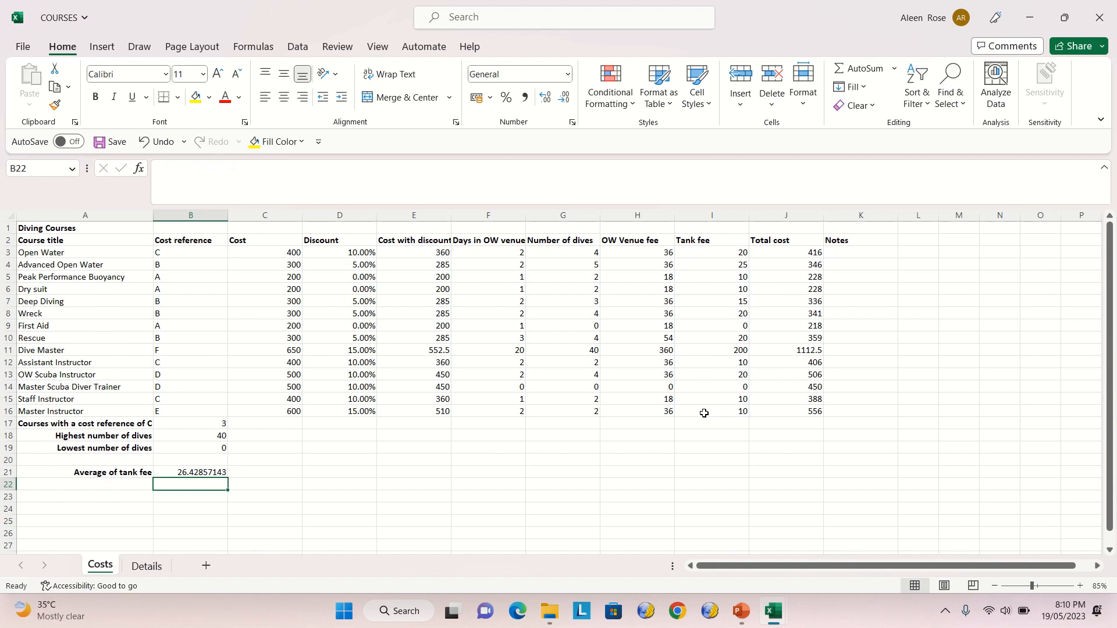
Increase and decrease the decimals of the average tank fee in B21, finishing at seven decimal places.
{"action": "left_click", "coordinate": [160, 473]}
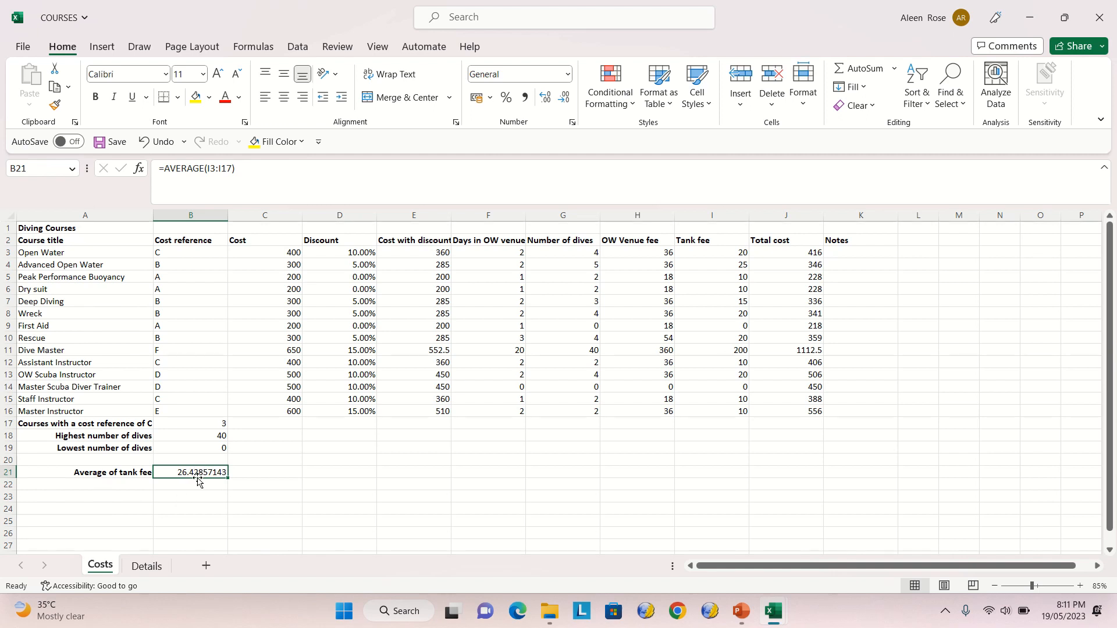
{"action": "left_click", "coordinate": [549, 104]}
{"action": "left_click", "coordinate": [550, 104]}
{"action": "left_click", "coordinate": [549, 104]}
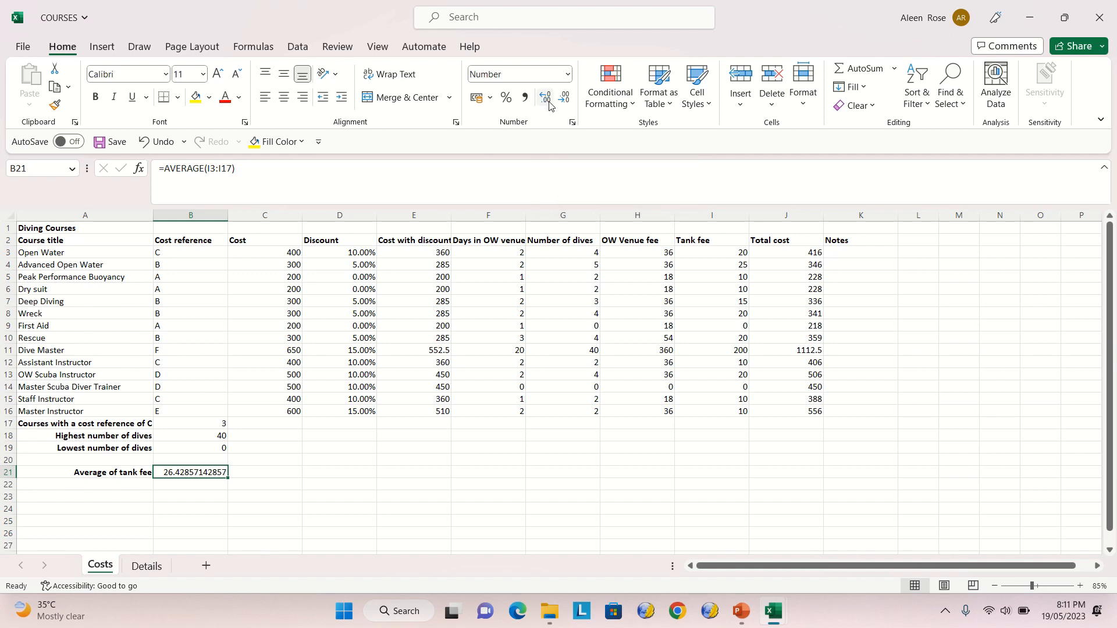
{"action": "left_click", "coordinate": [550, 103]}
{"action": "left_click", "coordinate": [564, 103]}
{"action": "left_click", "coordinate": [564, 103]}
{"action": "left_click", "coordinate": [564, 103]}
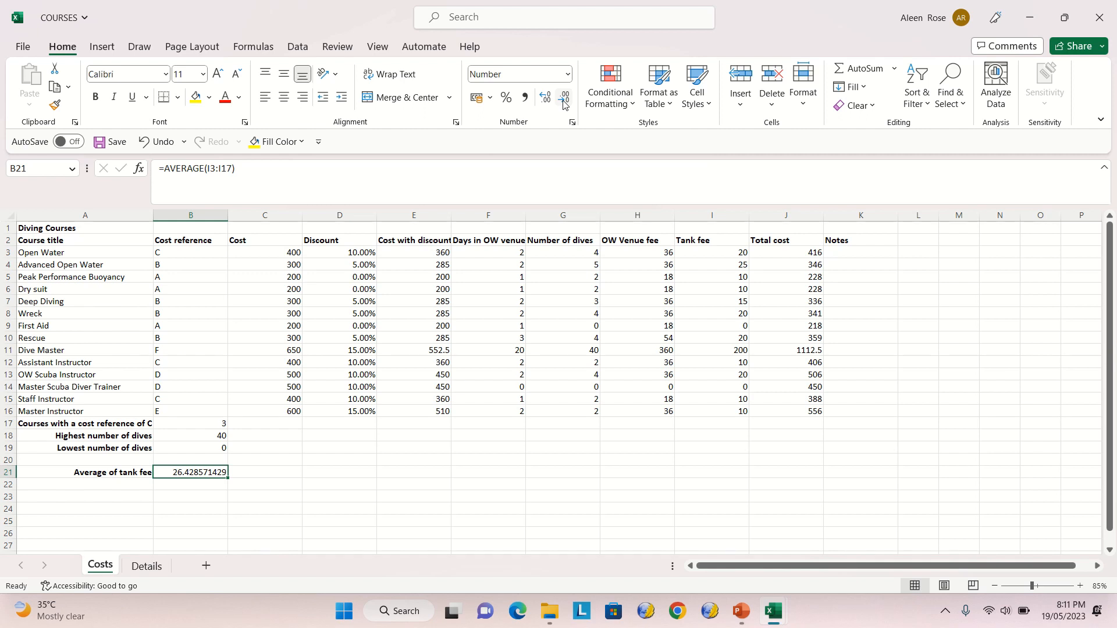
{"action": "left_click", "coordinate": [564, 103]}
{"action": "left_click", "coordinate": [564, 103]}
{"action": "left_click", "coordinate": [564, 103]}
{"action": "left_click", "coordinate": [564, 103]}
{"action": "left_click", "coordinate": [564, 103]}
{"action": "left_click", "coordinate": [564, 103]}
{"action": "left_click", "coordinate": [564, 103]}
{"action": "left_click", "coordinate": [564, 103]}
{"action": "left_click", "coordinate": [547, 99]}
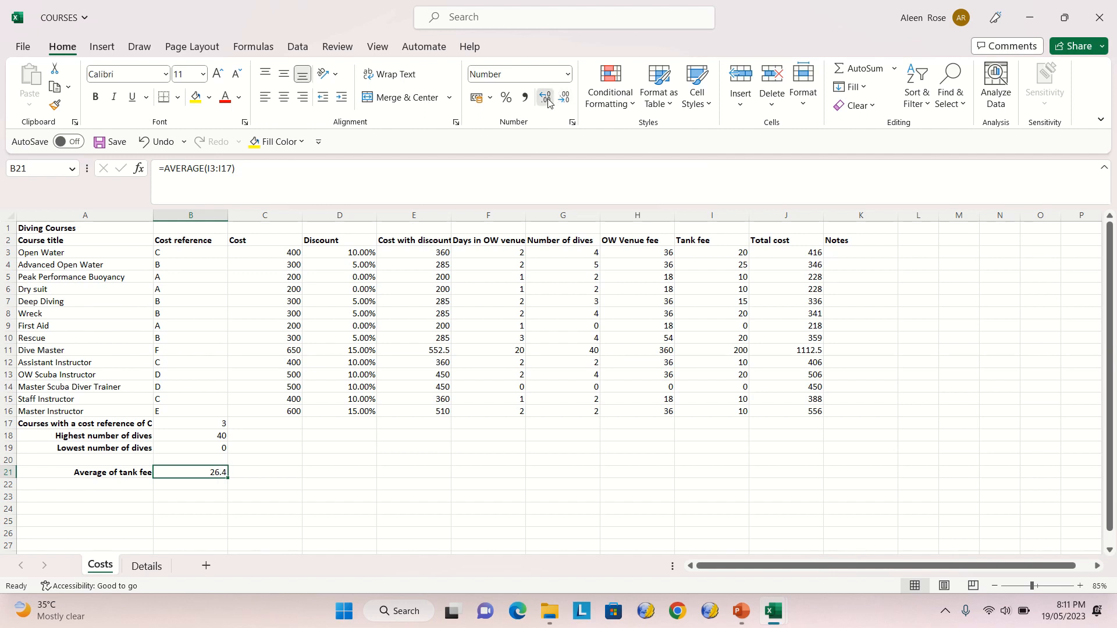
{"action": "left_click", "coordinate": [547, 99]}
{"action": "left_click", "coordinate": [547, 99]}
{"action": "left_click", "coordinate": [547, 100]}
{"action": "left_click", "coordinate": [547, 100]}
{"action": "left_click", "coordinate": [546, 102]}
{"action": "left_click", "coordinate": [547, 103]}
Enter =COUNTA(B3:B16) in B23 to count the filled cost reference cells, and check the formula.
{"action": "left_click", "coordinate": [123, 500]}
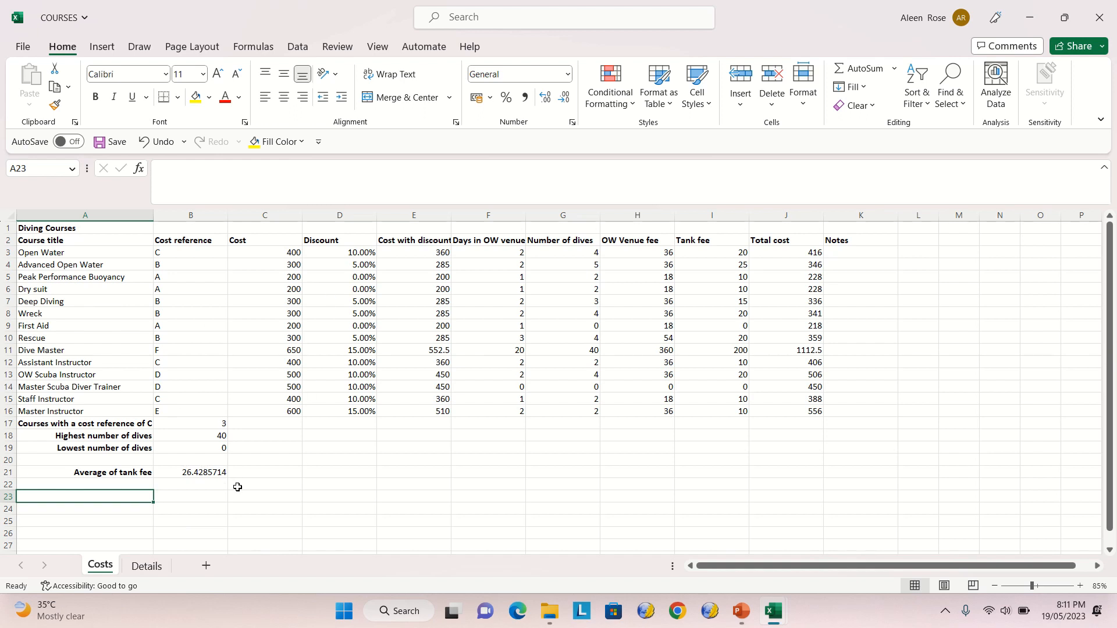
{"action": "key", "text": "Right"}
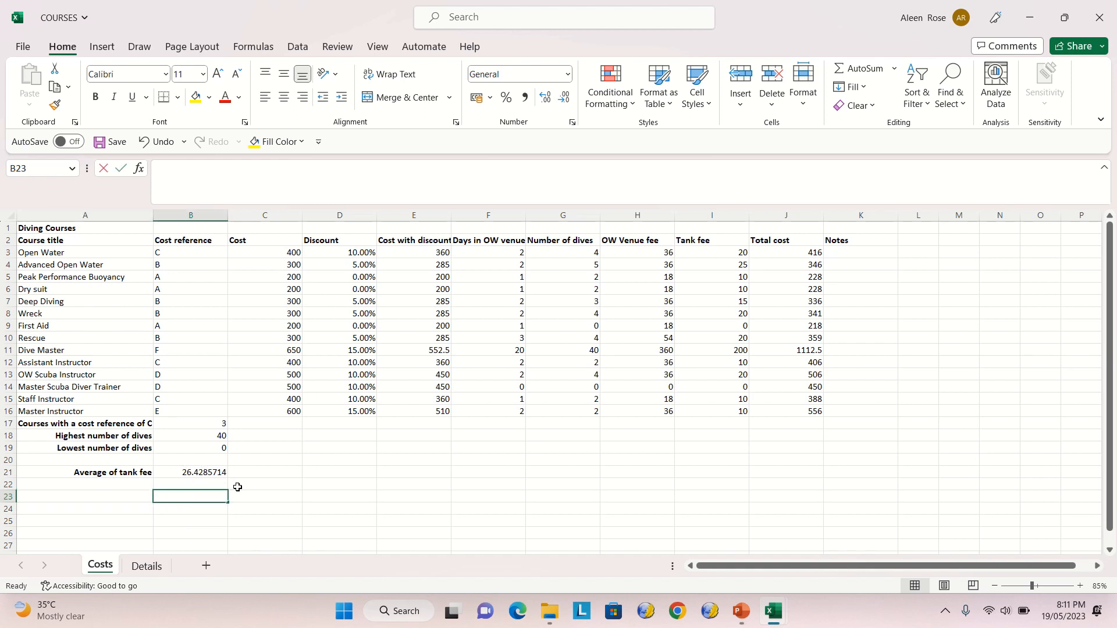
{"action": "type", "text": "=count"}
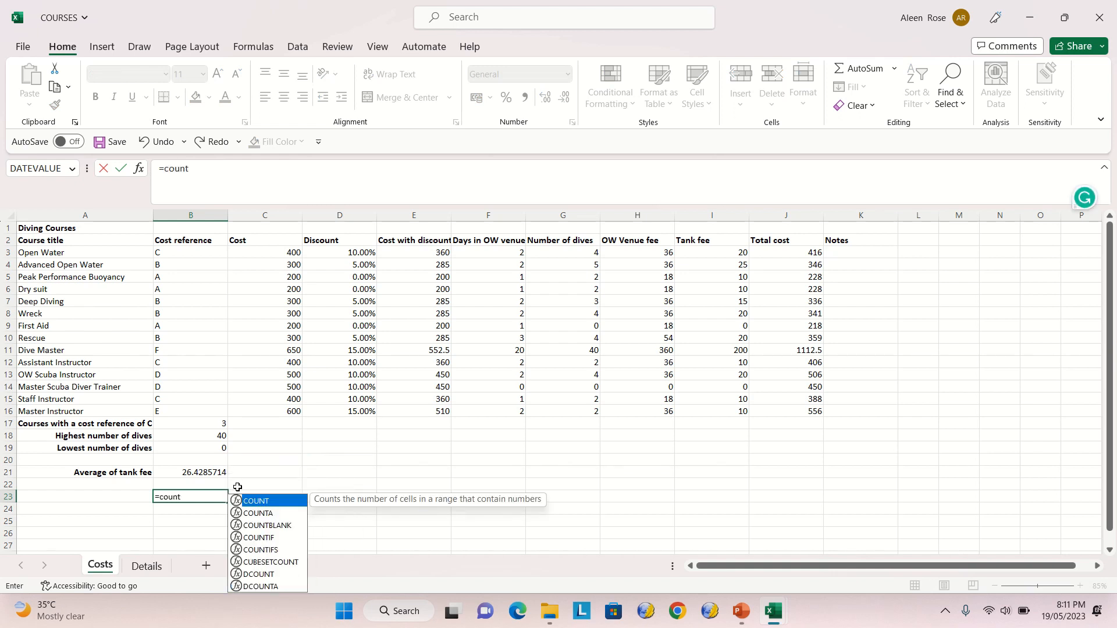
{"action": "type", "text": "A("}
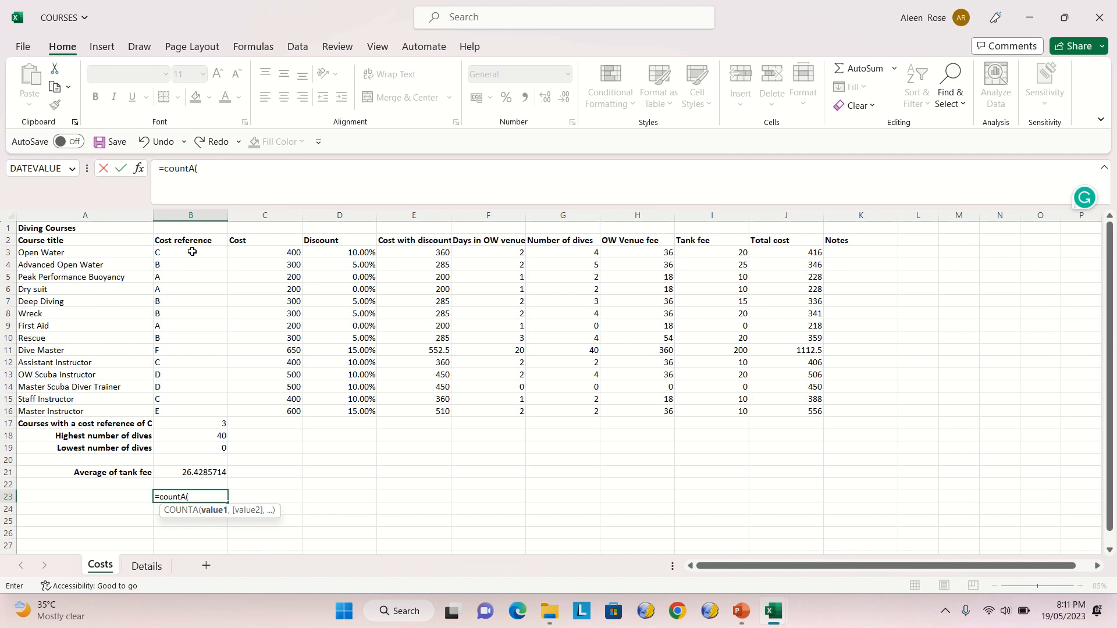
{"action": "left_click_drag", "start_coordinate": [192, 252], "coordinate": [207, 412]}
{"action": "type", "text": ")"}
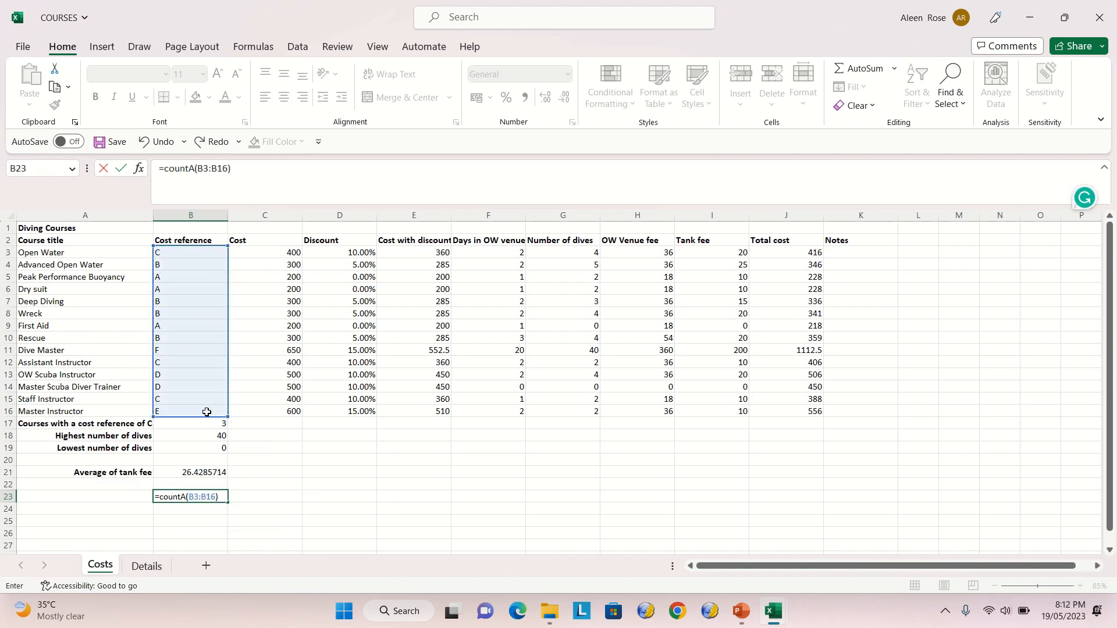
{"action": "key", "text": "Return"}
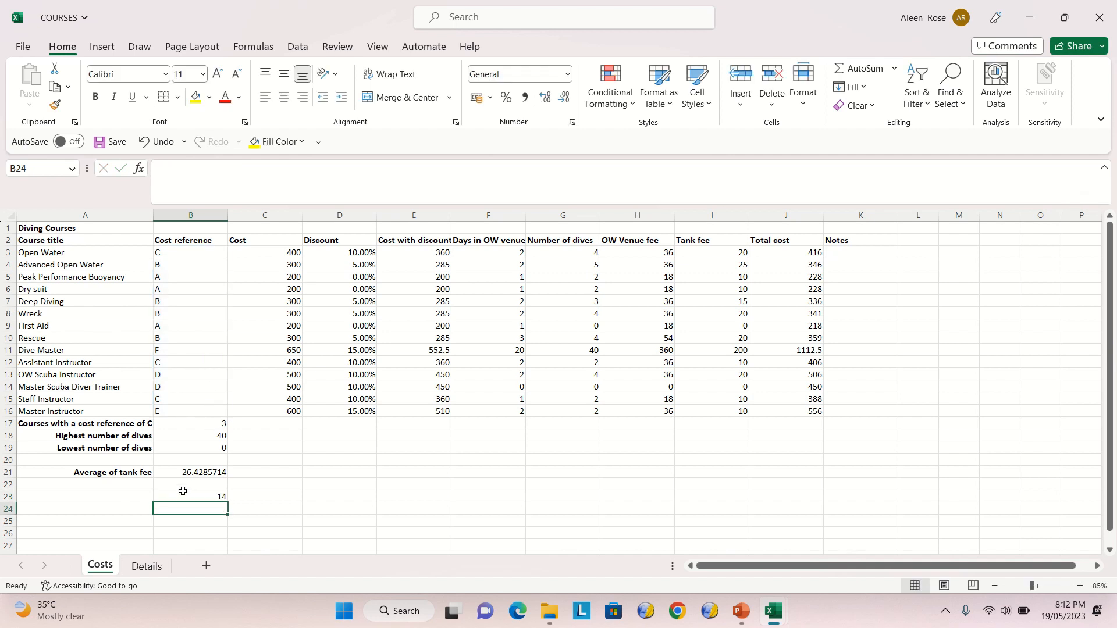
{"action": "left_click", "coordinate": [186, 493]}
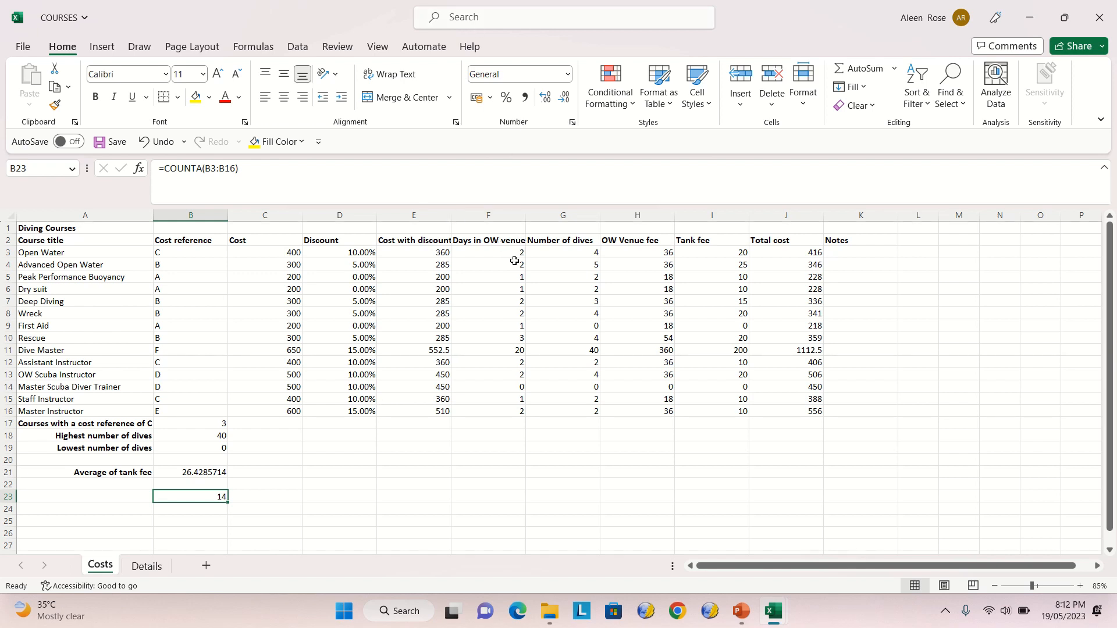
Review the Cost and fee columns and the summary formulas in B17, B18 and B19.
{"action": "left_click_drag", "start_coordinate": [260, 255], "coordinate": [282, 412]}
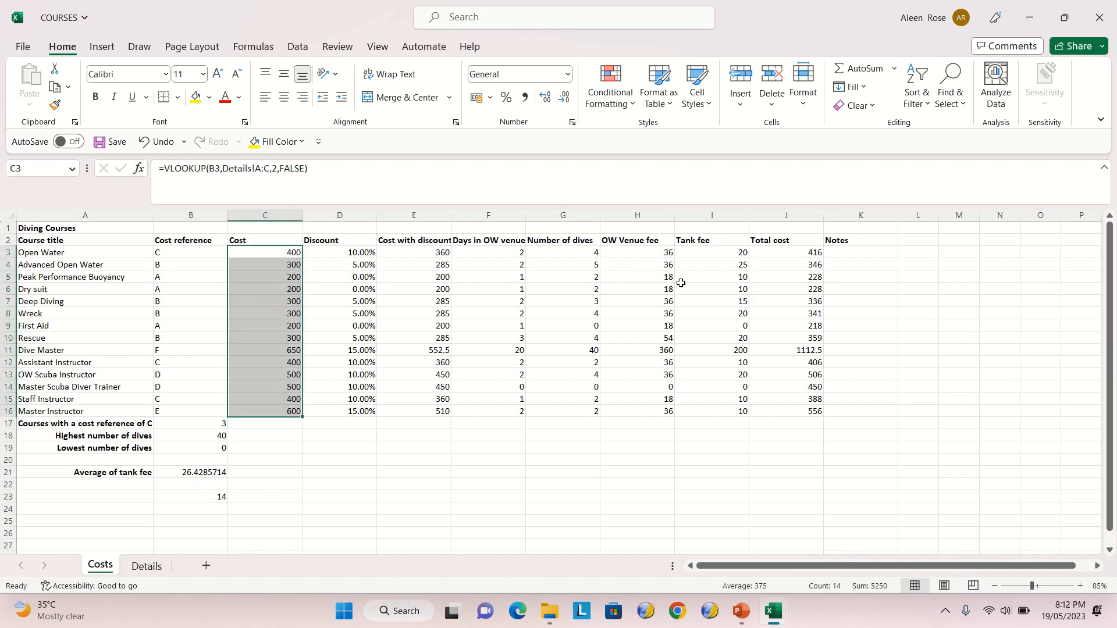
{"action": "left_click_drag", "start_coordinate": [660, 241], "coordinate": [730, 400]}
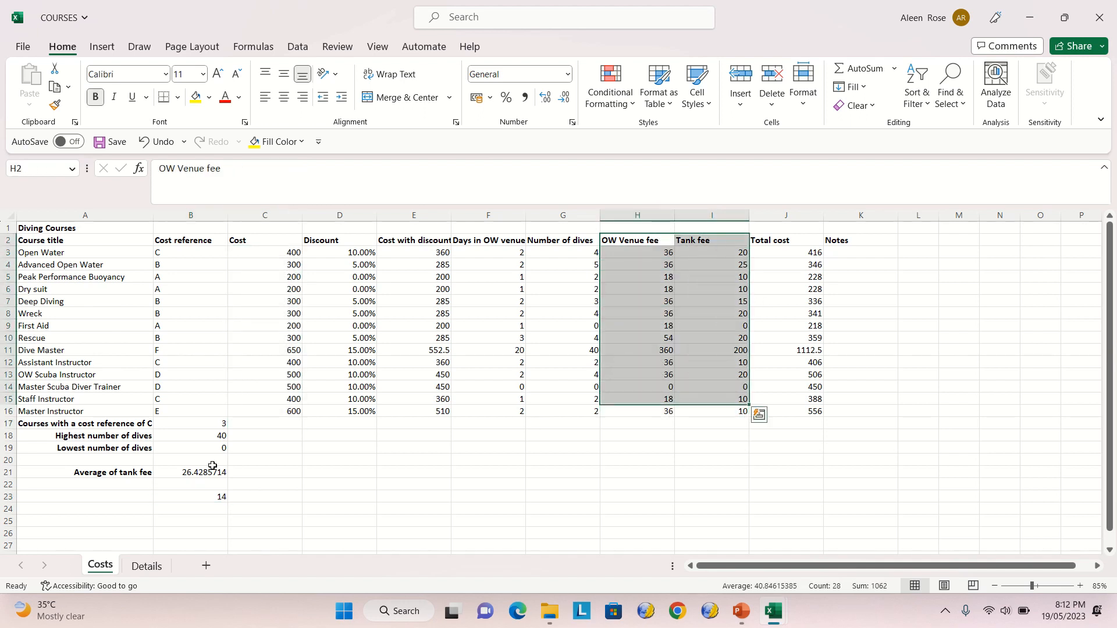
{"action": "left_click", "coordinate": [194, 434]}
{"action": "left_click", "coordinate": [190, 422]}
{"action": "left_click", "coordinate": [185, 436]}
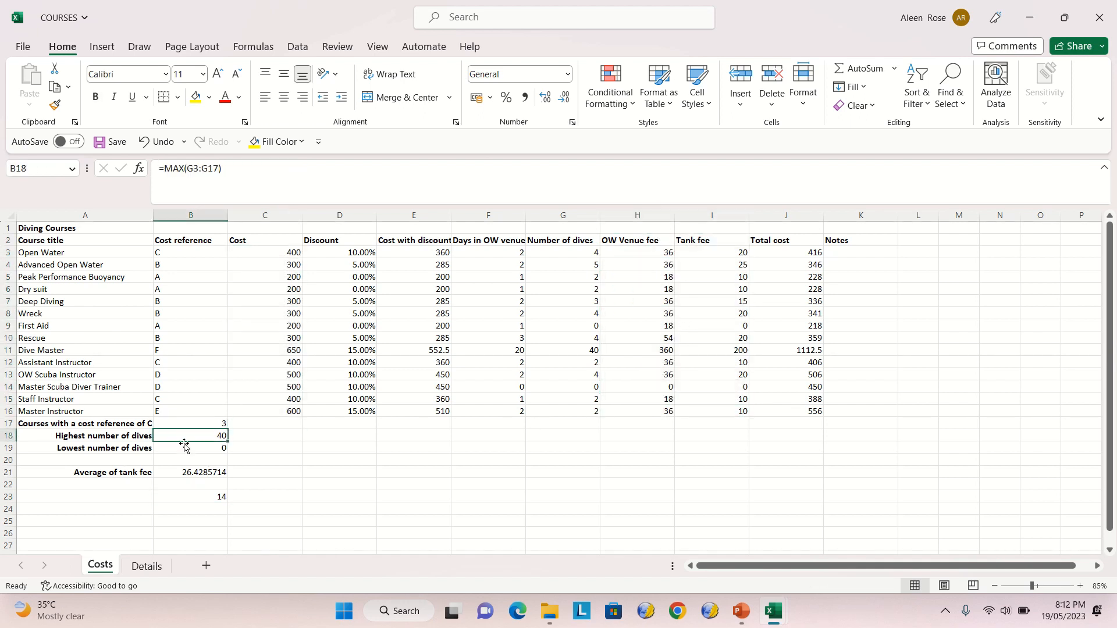
{"action": "left_click", "coordinate": [184, 448]}
{"action": "left_click", "coordinate": [184, 436]}
Enter the label "TOTAL COST" in A24.
{"action": "left_click", "coordinate": [168, 511]}
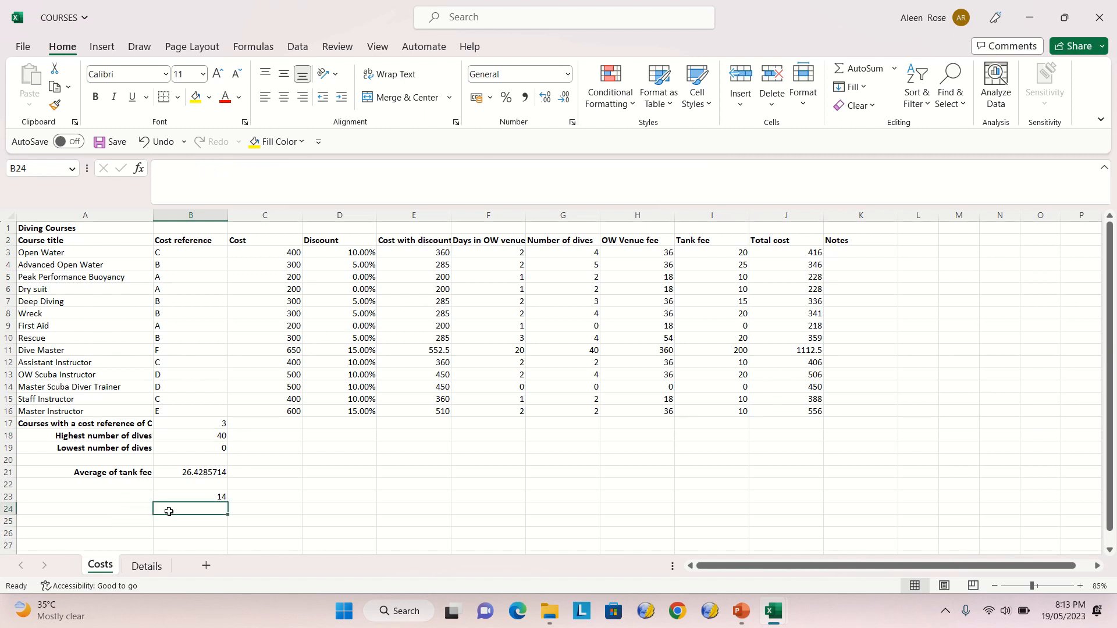
{"action": "left_click", "coordinate": [131, 508]}
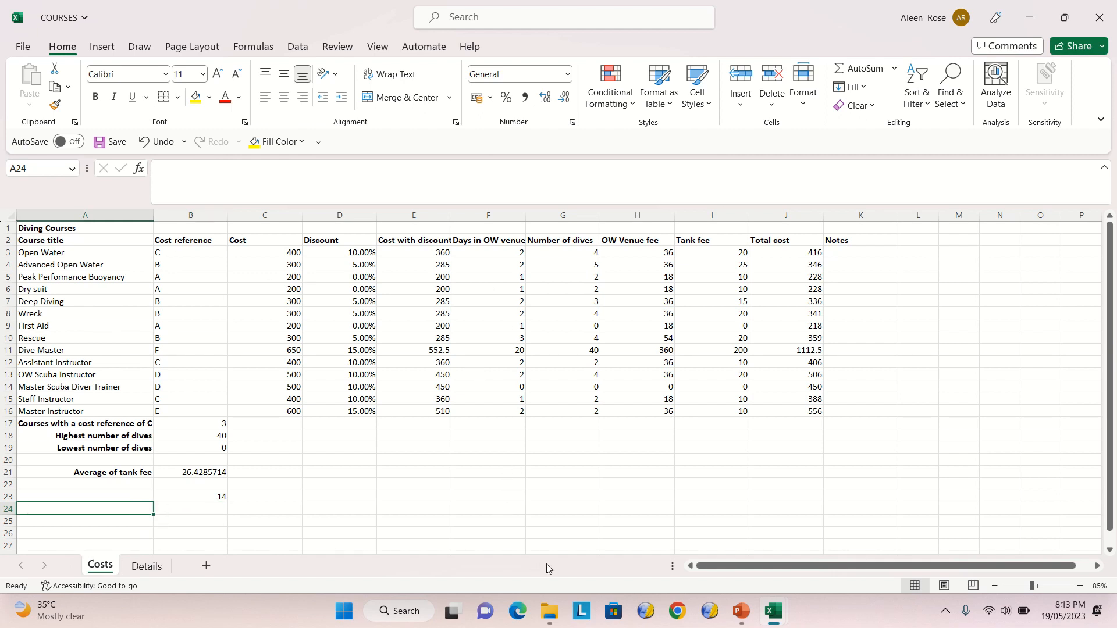
{"action": "type", "text": "TOTAL COST"}
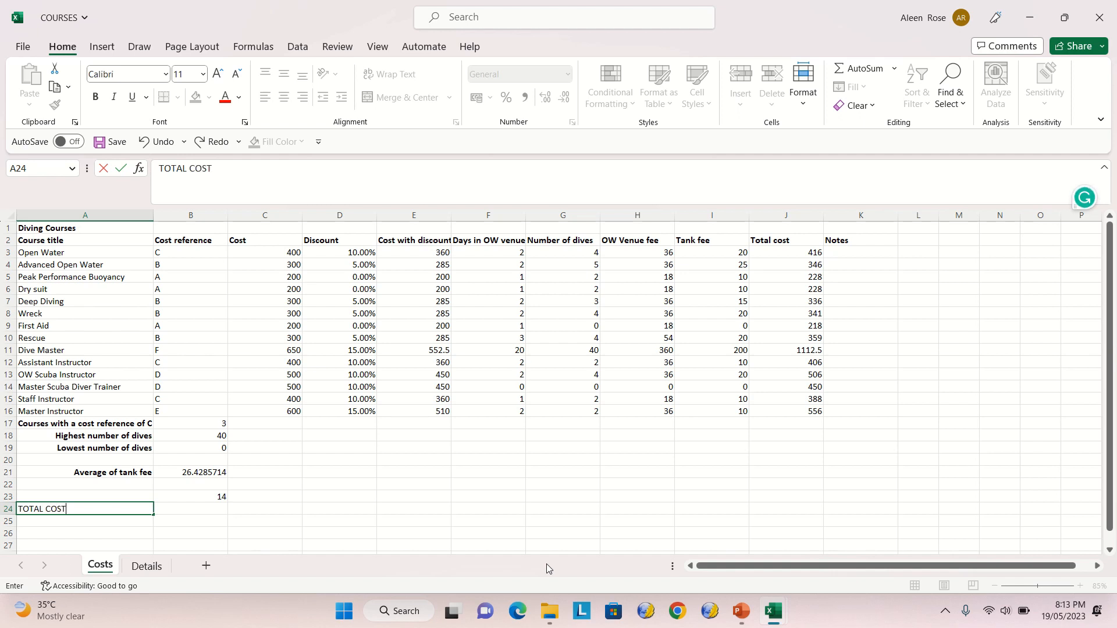
{"action": "key", "text": "Tab"}
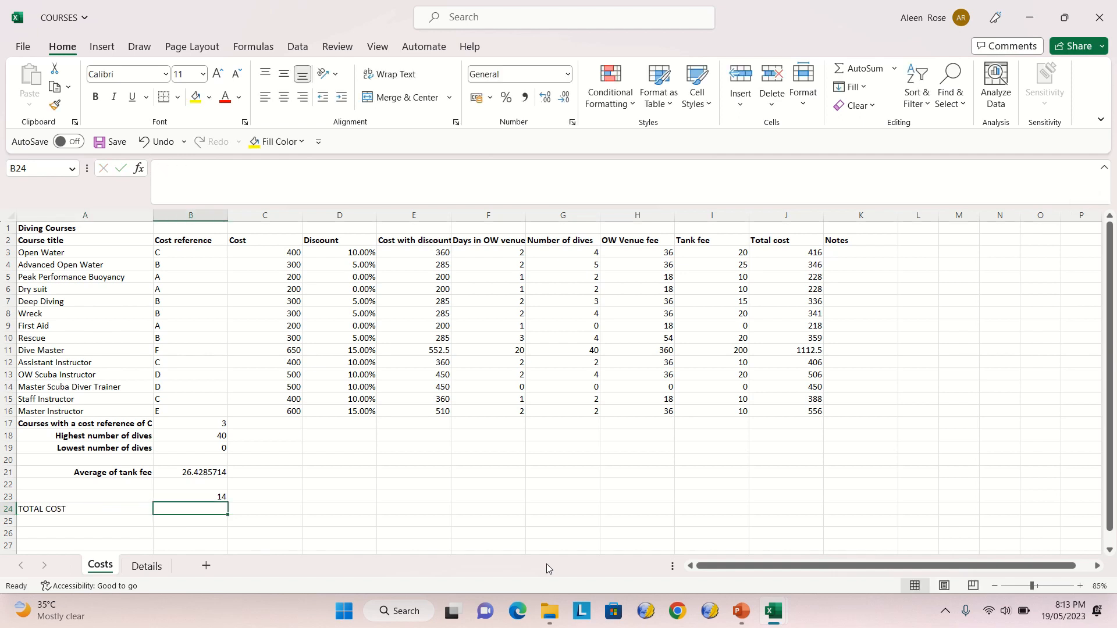
Enter =SUM(J3:J17) in B24 to add up the Total cost column, and check the formula.
{"action": "type", "text": "=SUM"}
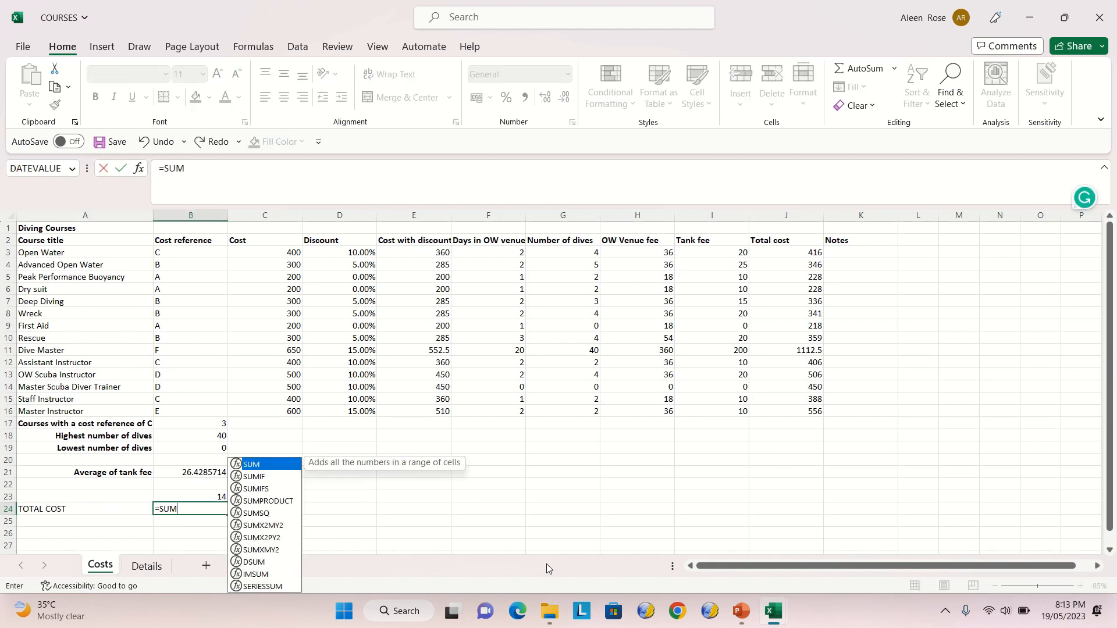
{"action": "type", "text": "("}
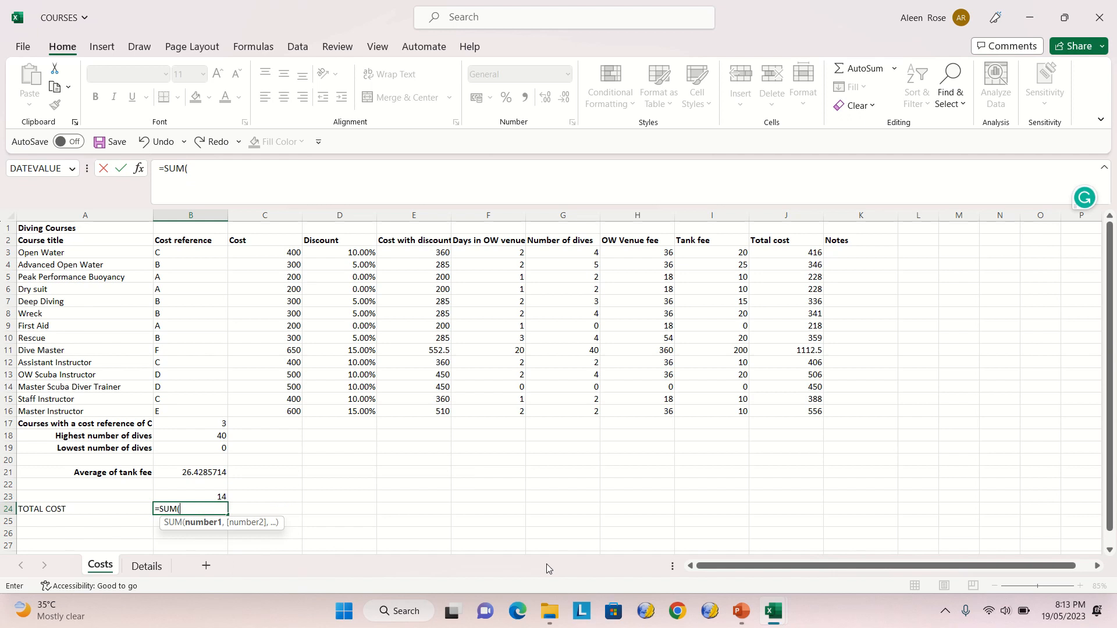
{"action": "left_click", "coordinate": [789, 254]}
{"action": "left_click_drag", "start_coordinate": [777, 294], "coordinate": [789, 421]}
{"action": "key", "text": "Return"}
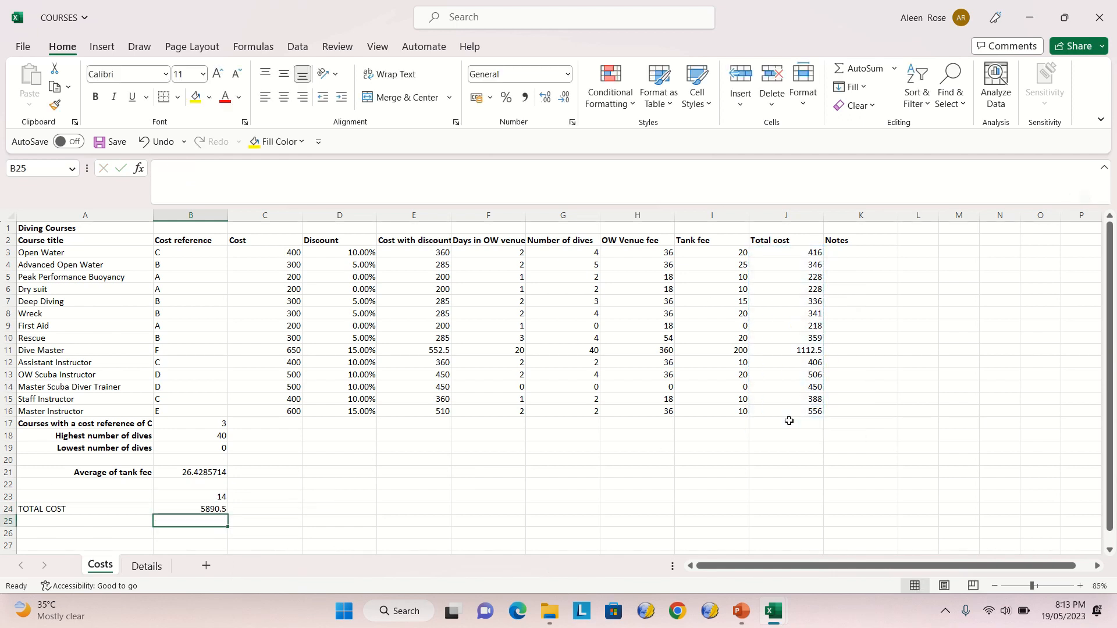
{"action": "left_click", "coordinate": [184, 509]}
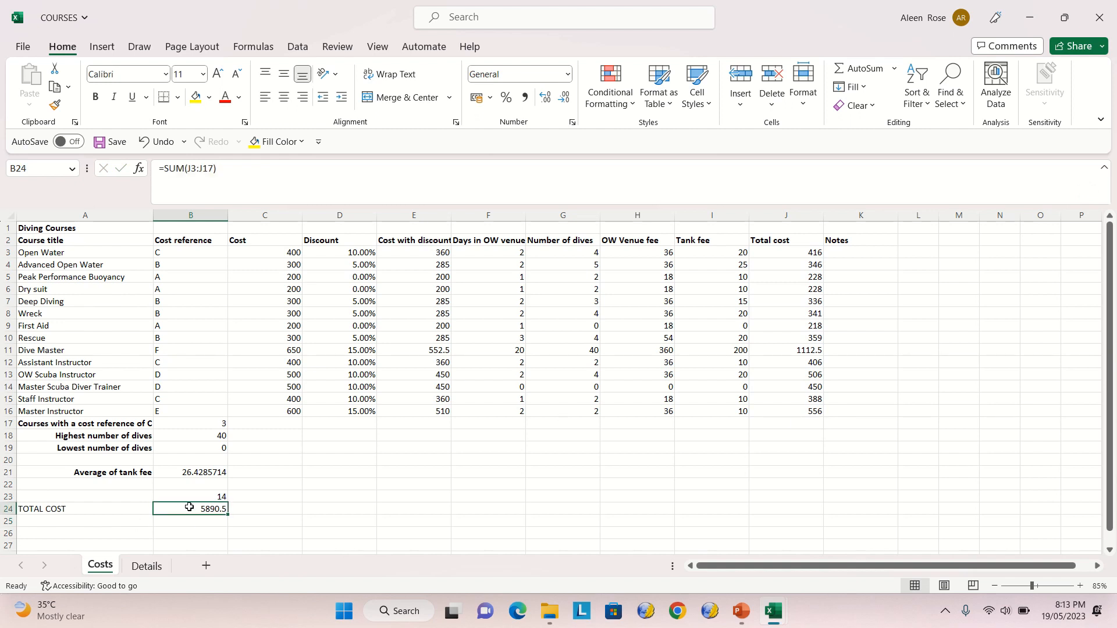